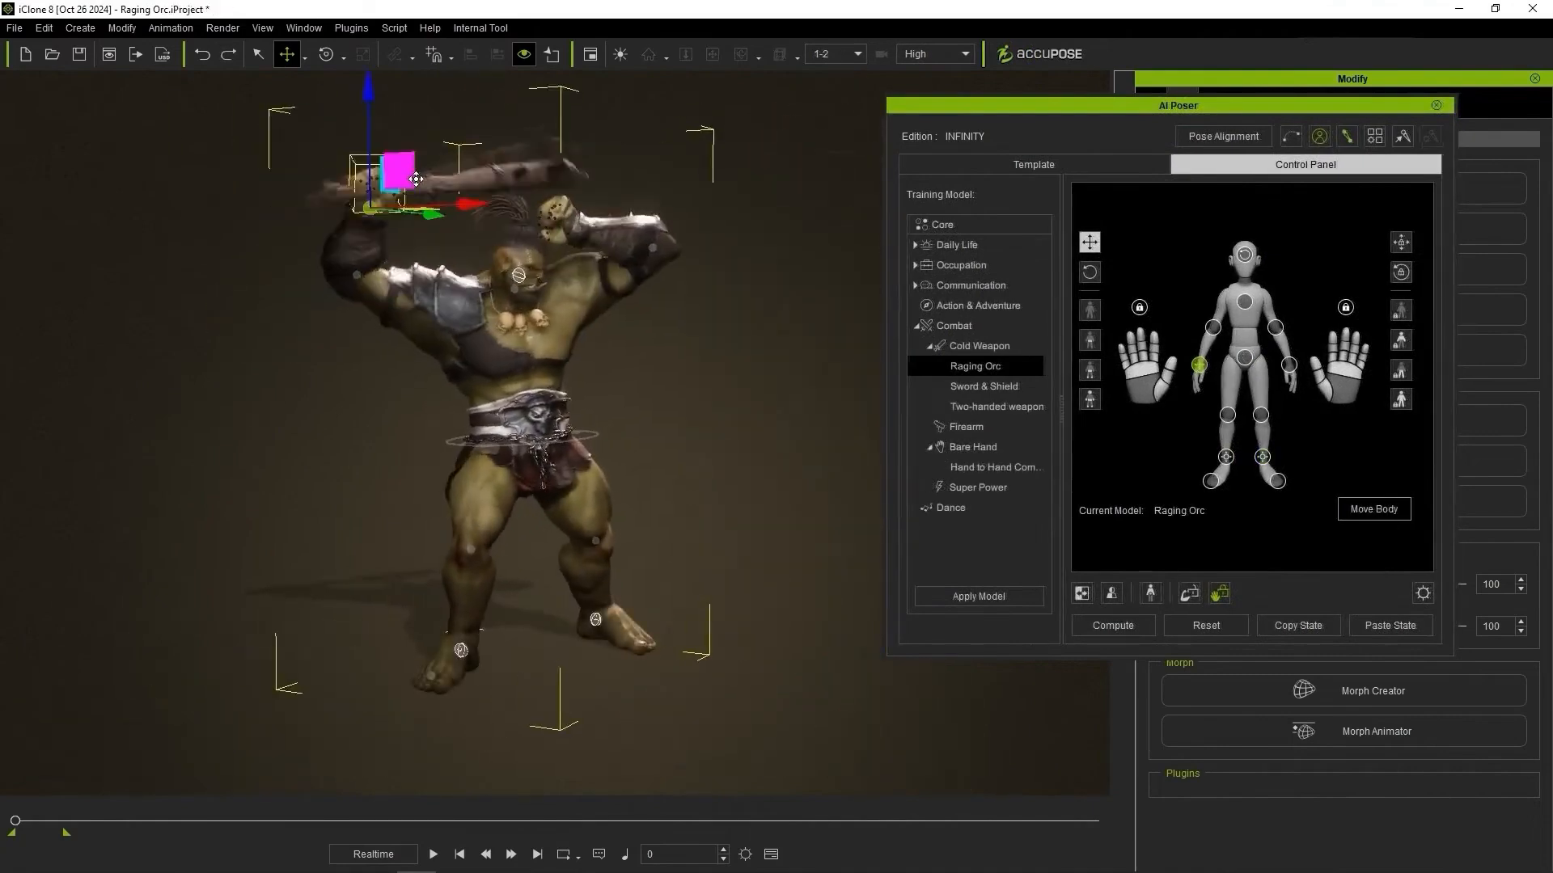
- Pull the orc's right hand down to bring it into a crouch, turn its head, and readjust the right hand
{"action": "left_click_drag", "start_coordinate": [416, 178], "coordinate": [625, 566]}
{"action": "left_click", "coordinate": [661, 424]}
{"action": "left_click_drag", "start_coordinate": [686, 453], "coordinate": [643, 416]}
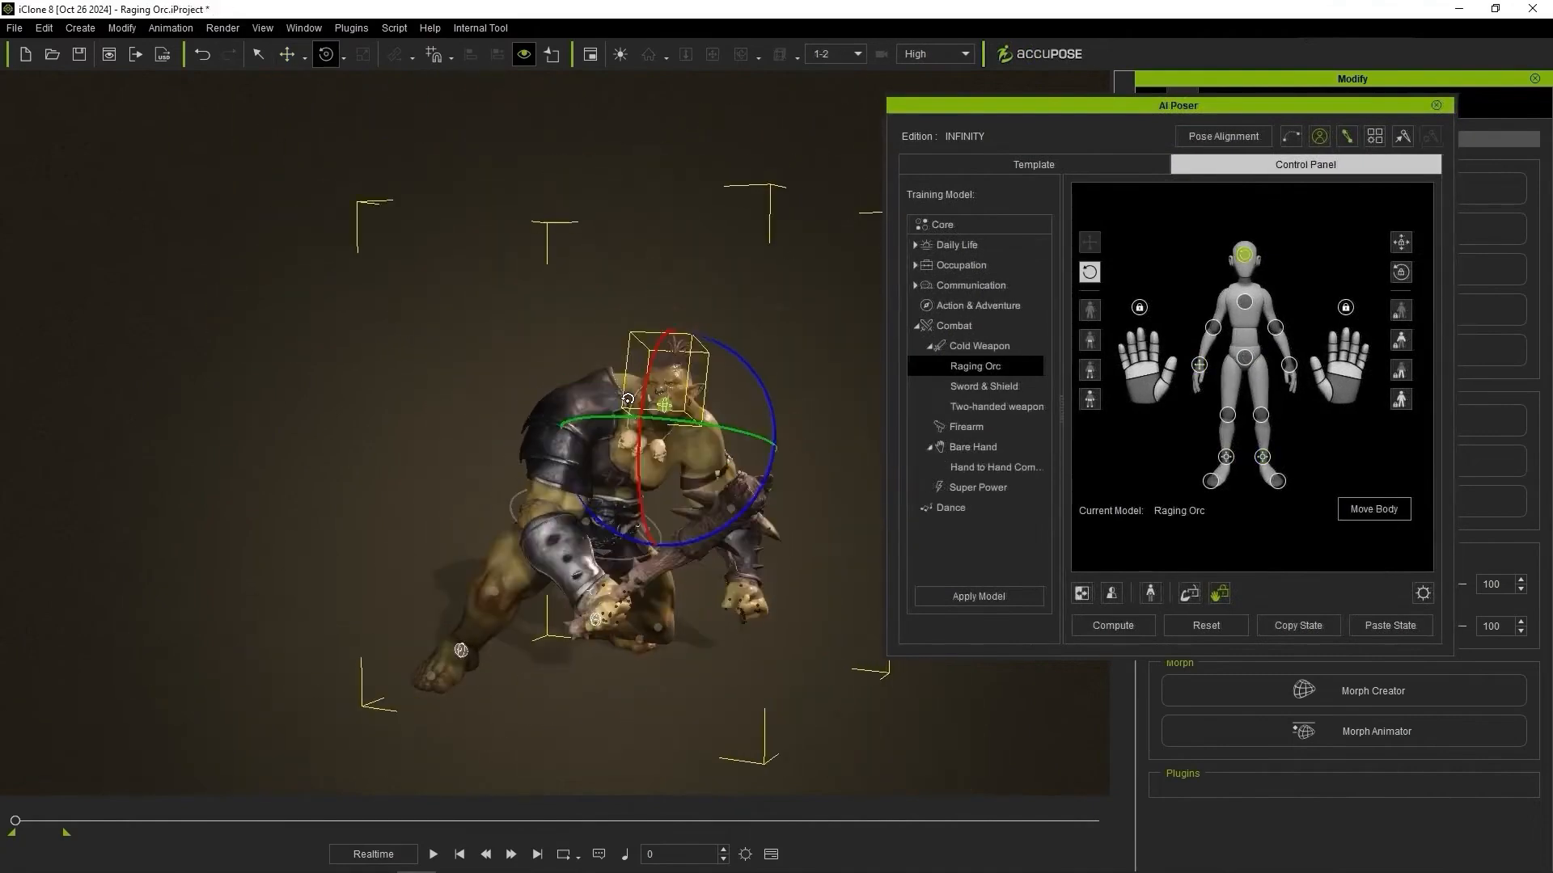
{"action": "left_click", "coordinate": [590, 592]}
{"action": "left_click_drag", "start_coordinate": [626, 552], "coordinate": [579, 527]}
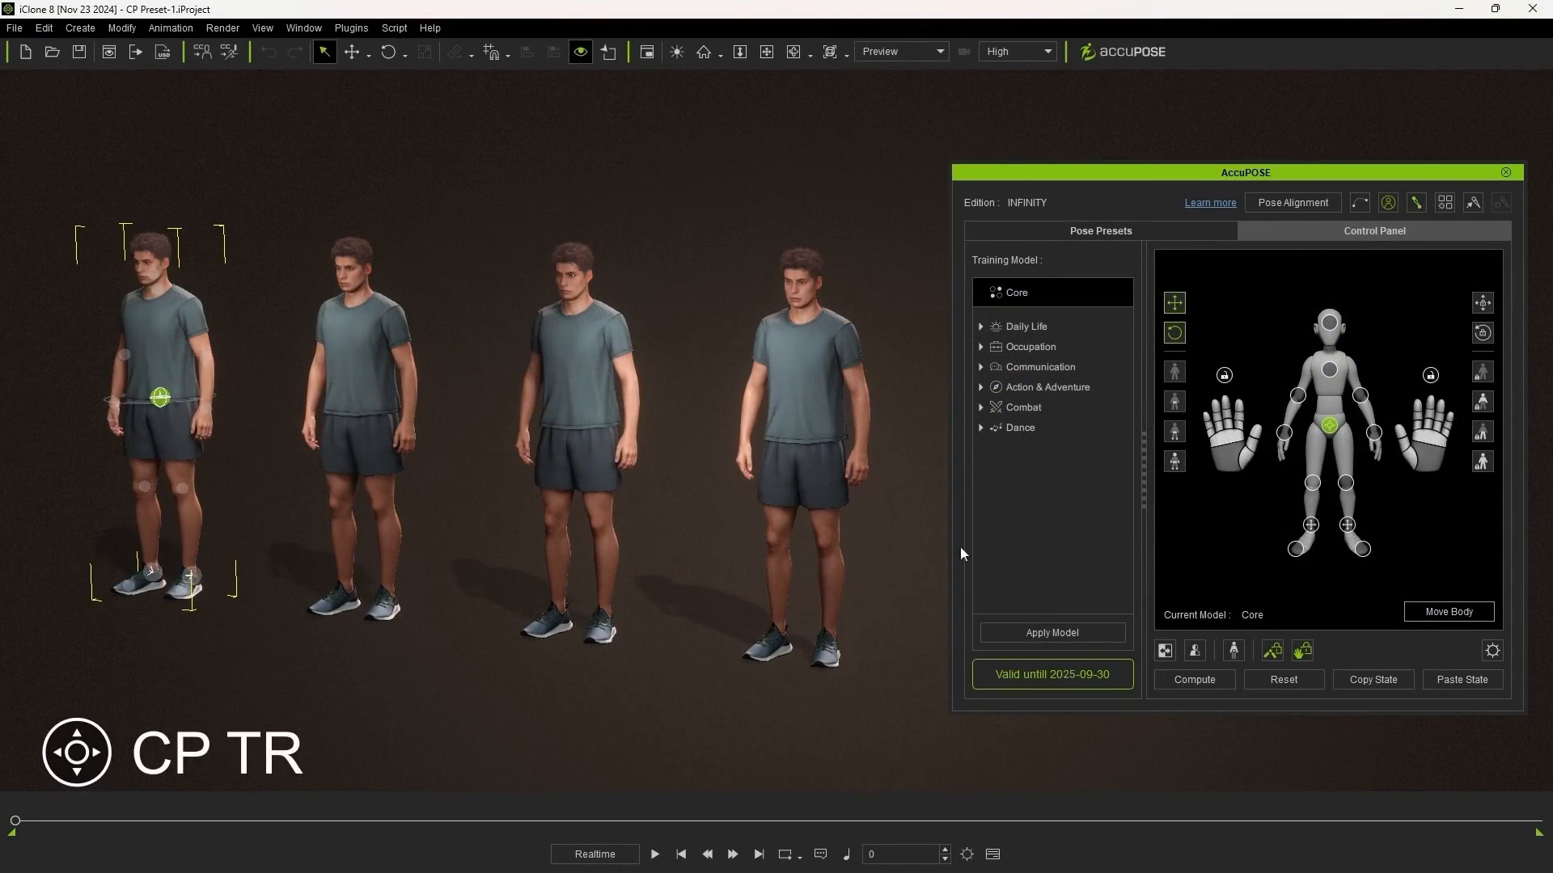
- Raise the first character's left foot backward to about hip height, with its hip constrained in translation and rotation
{"action": "key", "text": "w"}
{"action": "scroll", "coordinate": [259, 517], "scroll_direction": "up", "scroll_amount": 3}
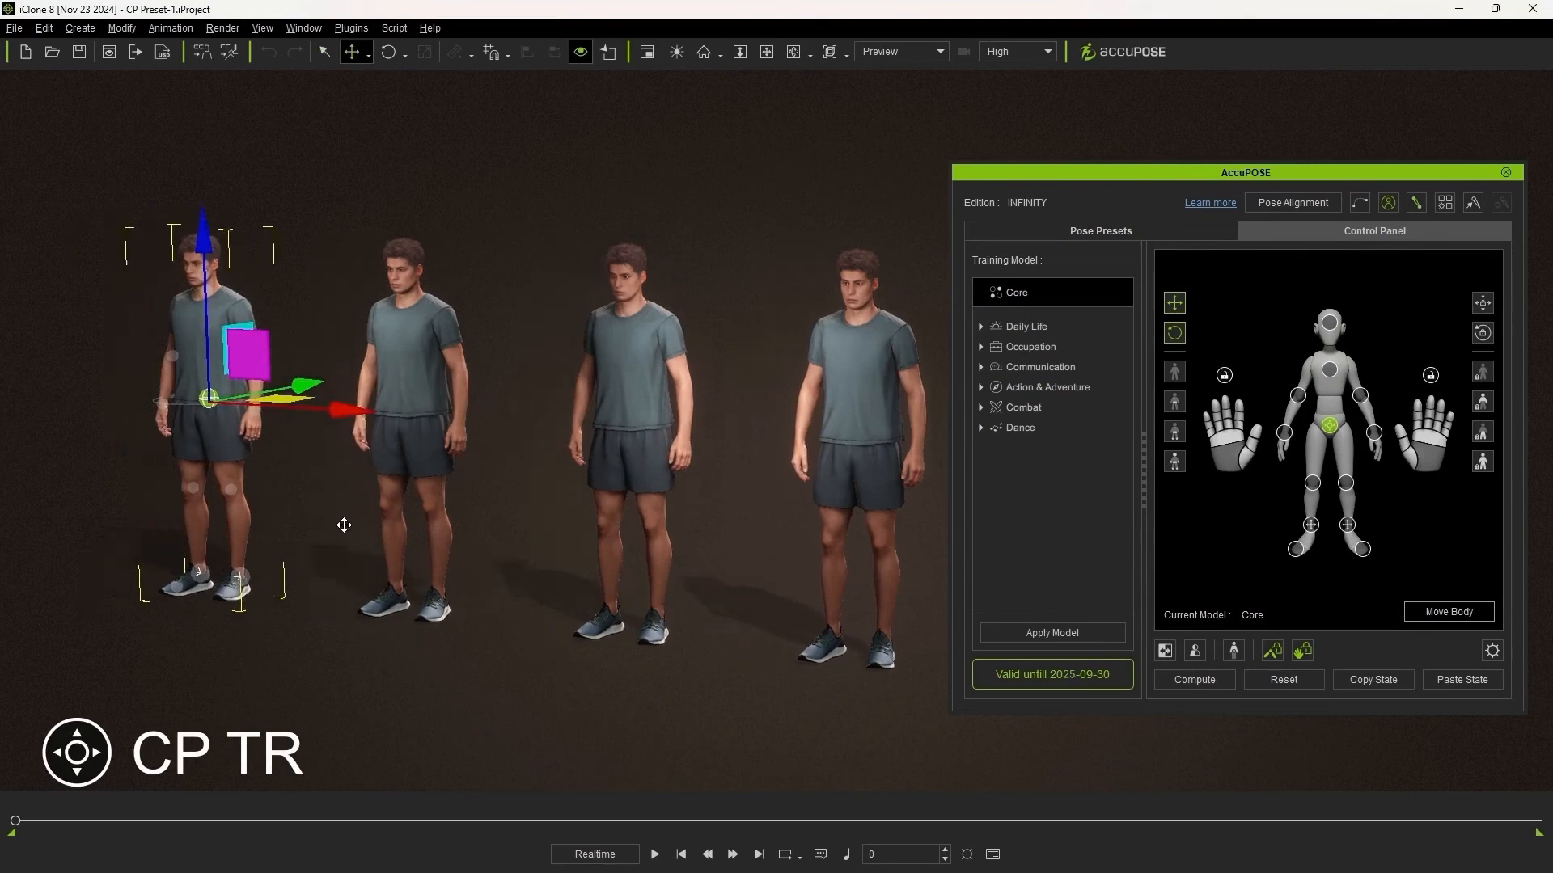
{"action": "scroll", "coordinate": [275, 534], "scroll_direction": "up", "scroll_amount": 5}
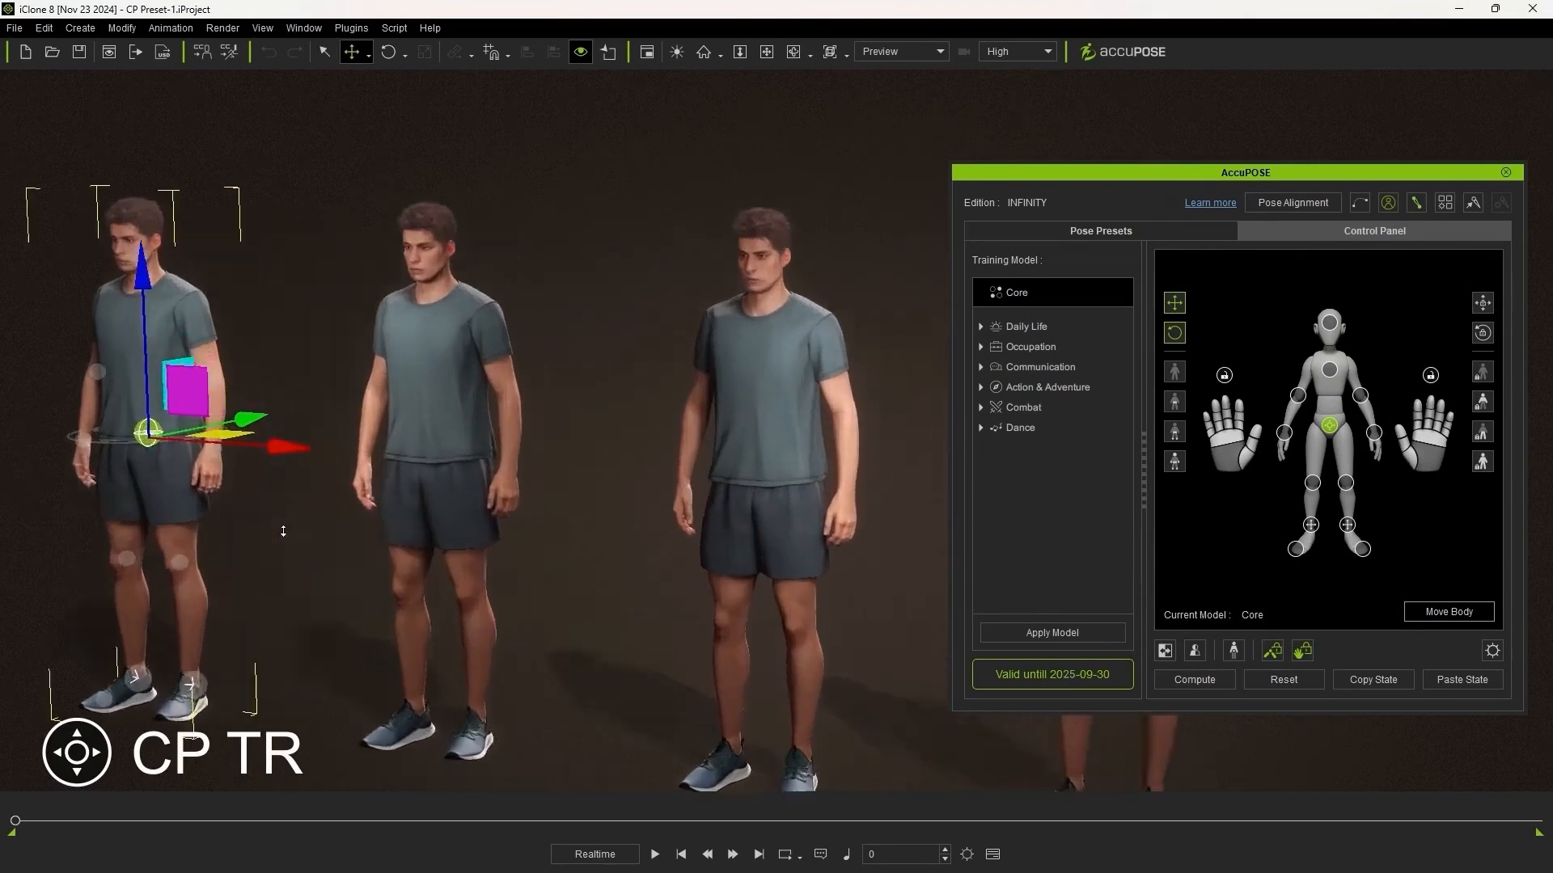
{"action": "middle_click_drag", "start_coordinate": [249, 537], "coordinate": [592, 499]}
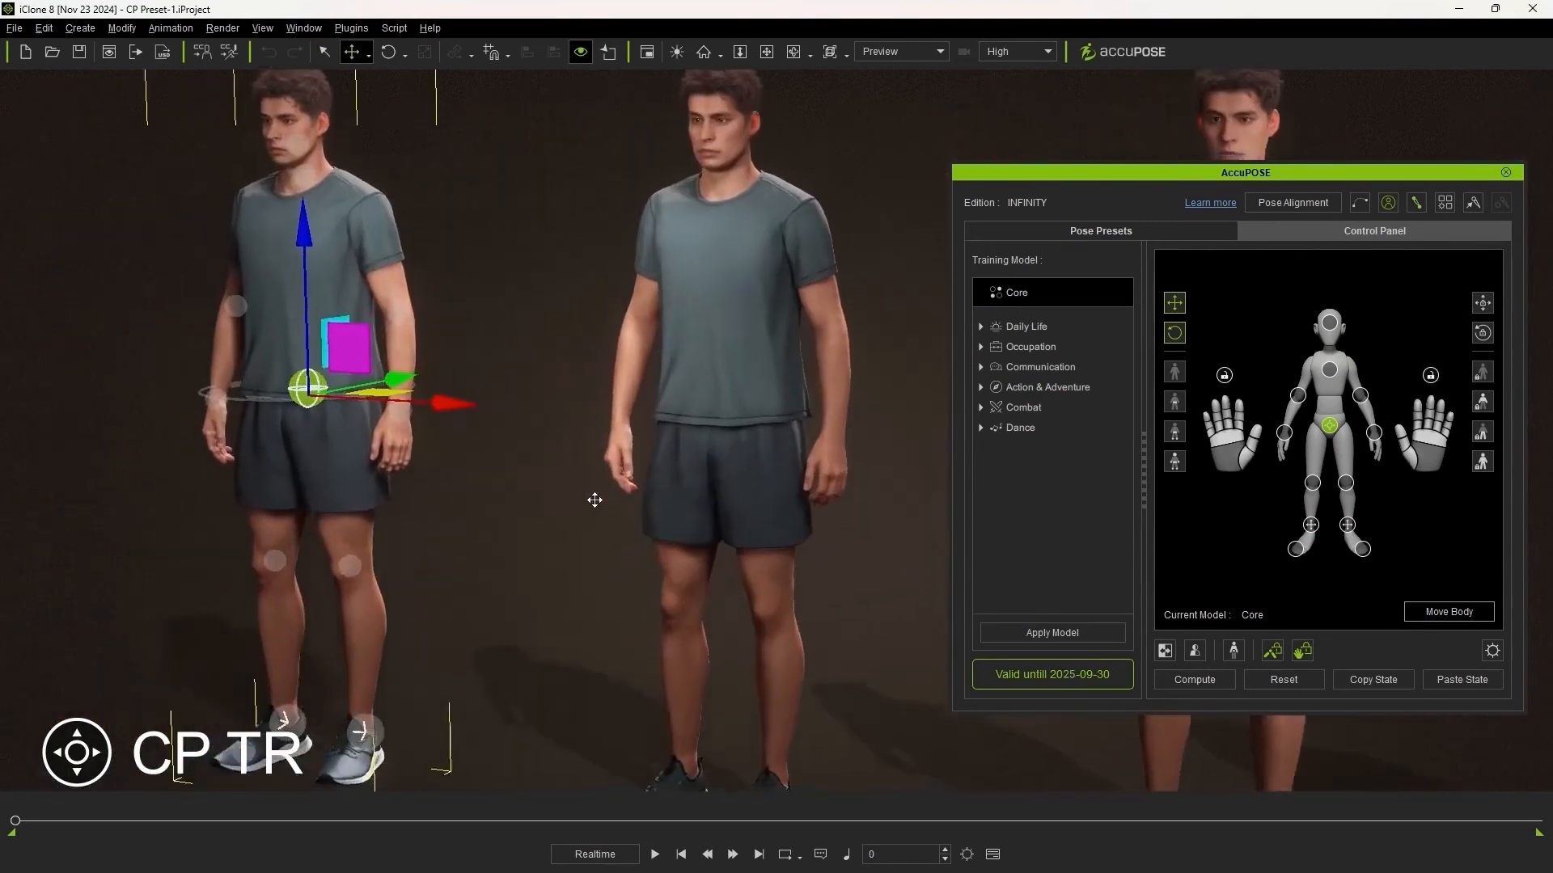
{"action": "scroll", "coordinate": [592, 499], "scroll_direction": "down", "scroll_amount": 3}
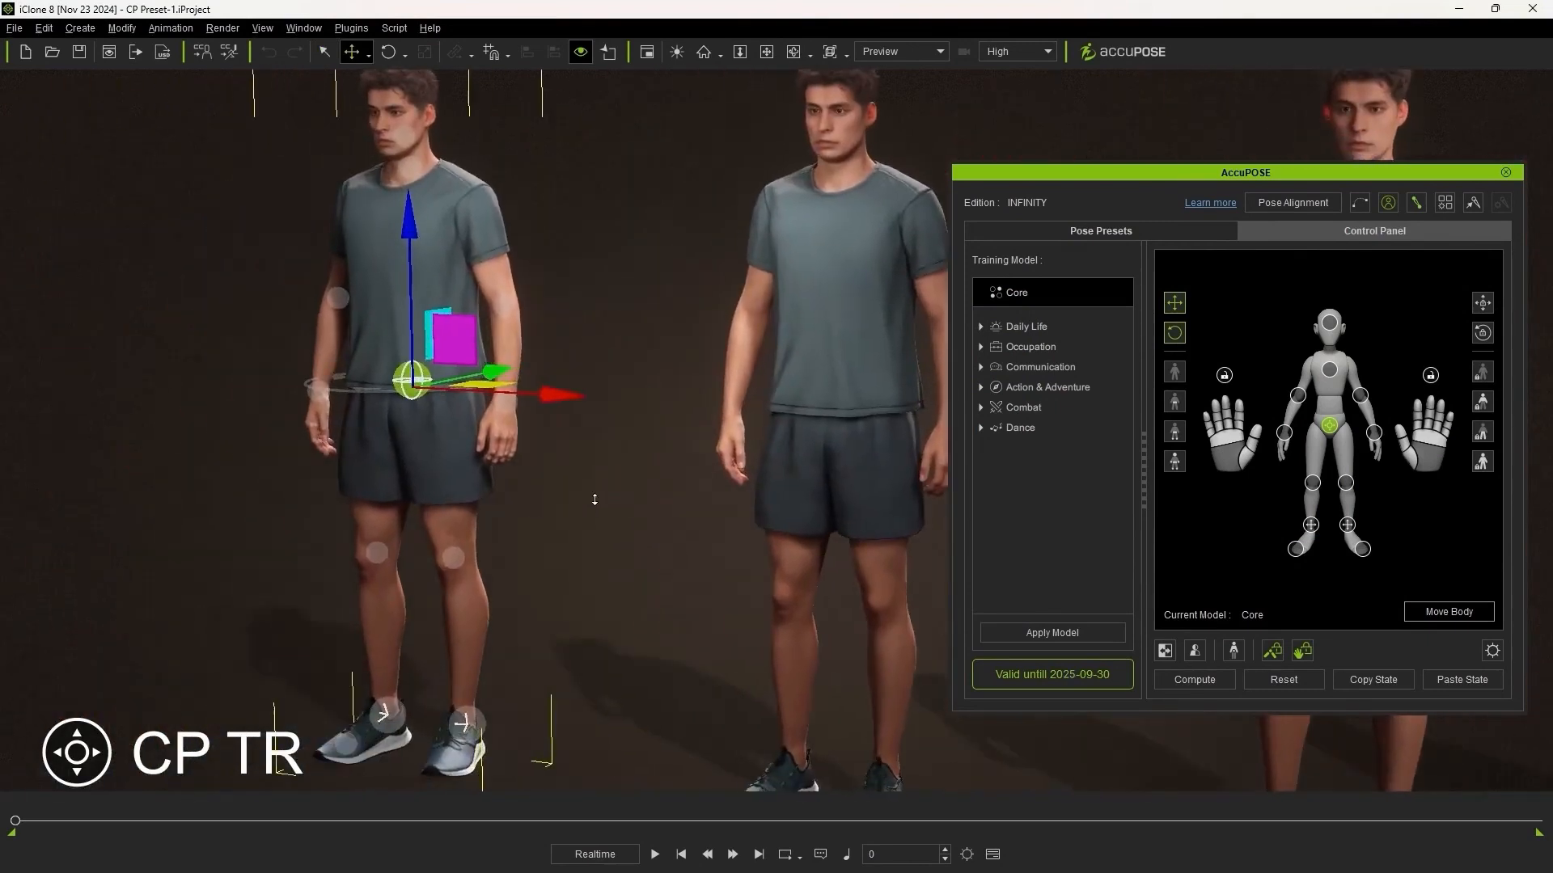
{"action": "right_click_drag", "start_coordinate": [778, 610], "coordinate": [506, 693]}
{"action": "left_click", "coordinate": [508, 695]}
{"action": "left_click_drag", "start_coordinate": [552, 641], "coordinate": [702, 390]}
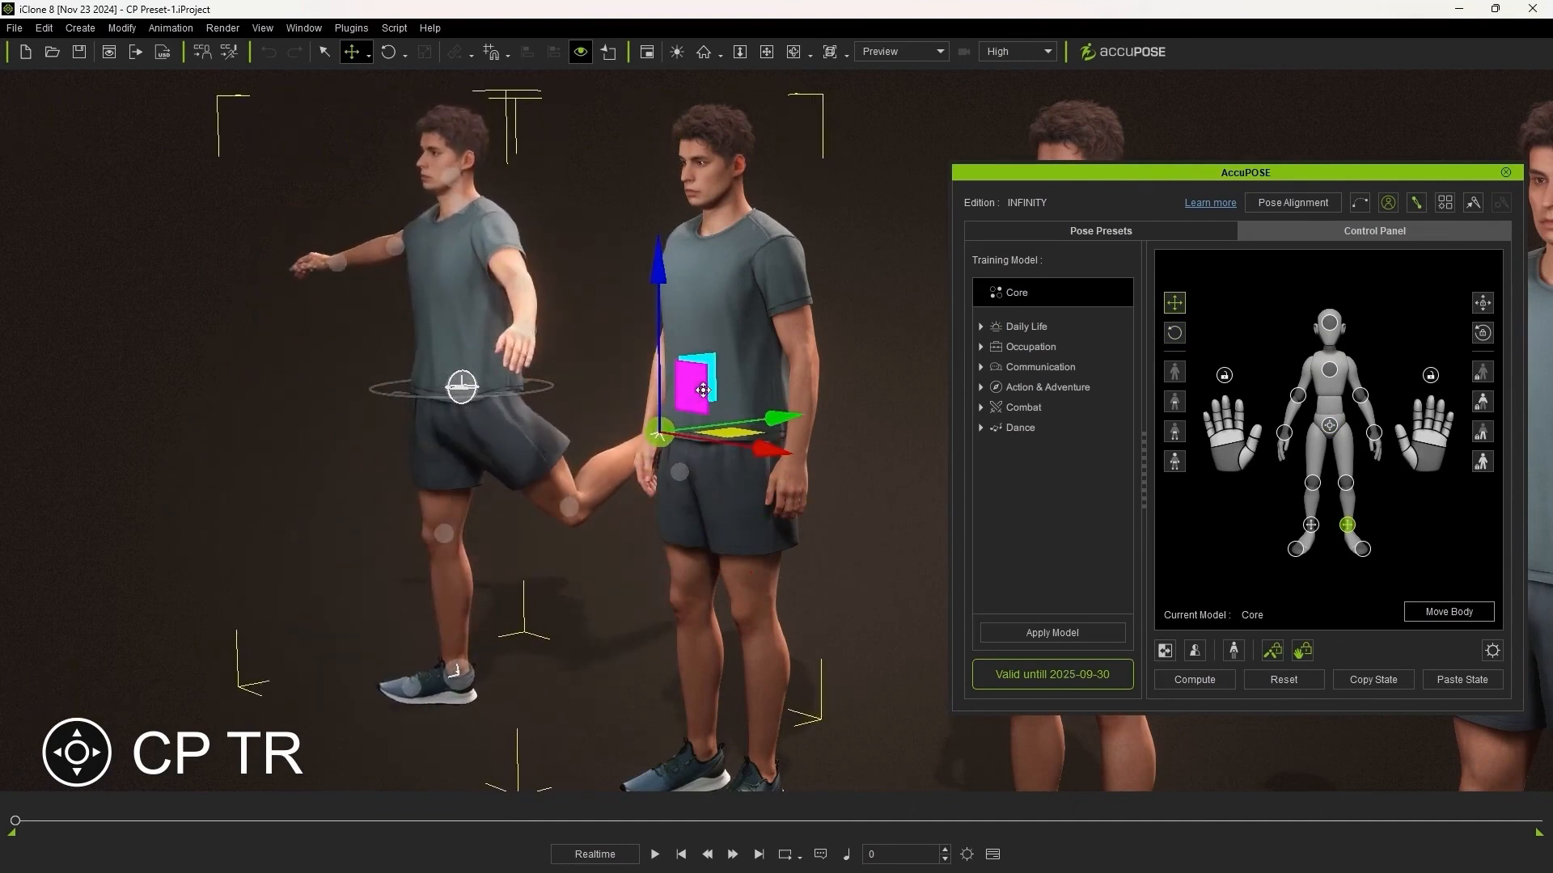
{"action": "key", "text": "q"}
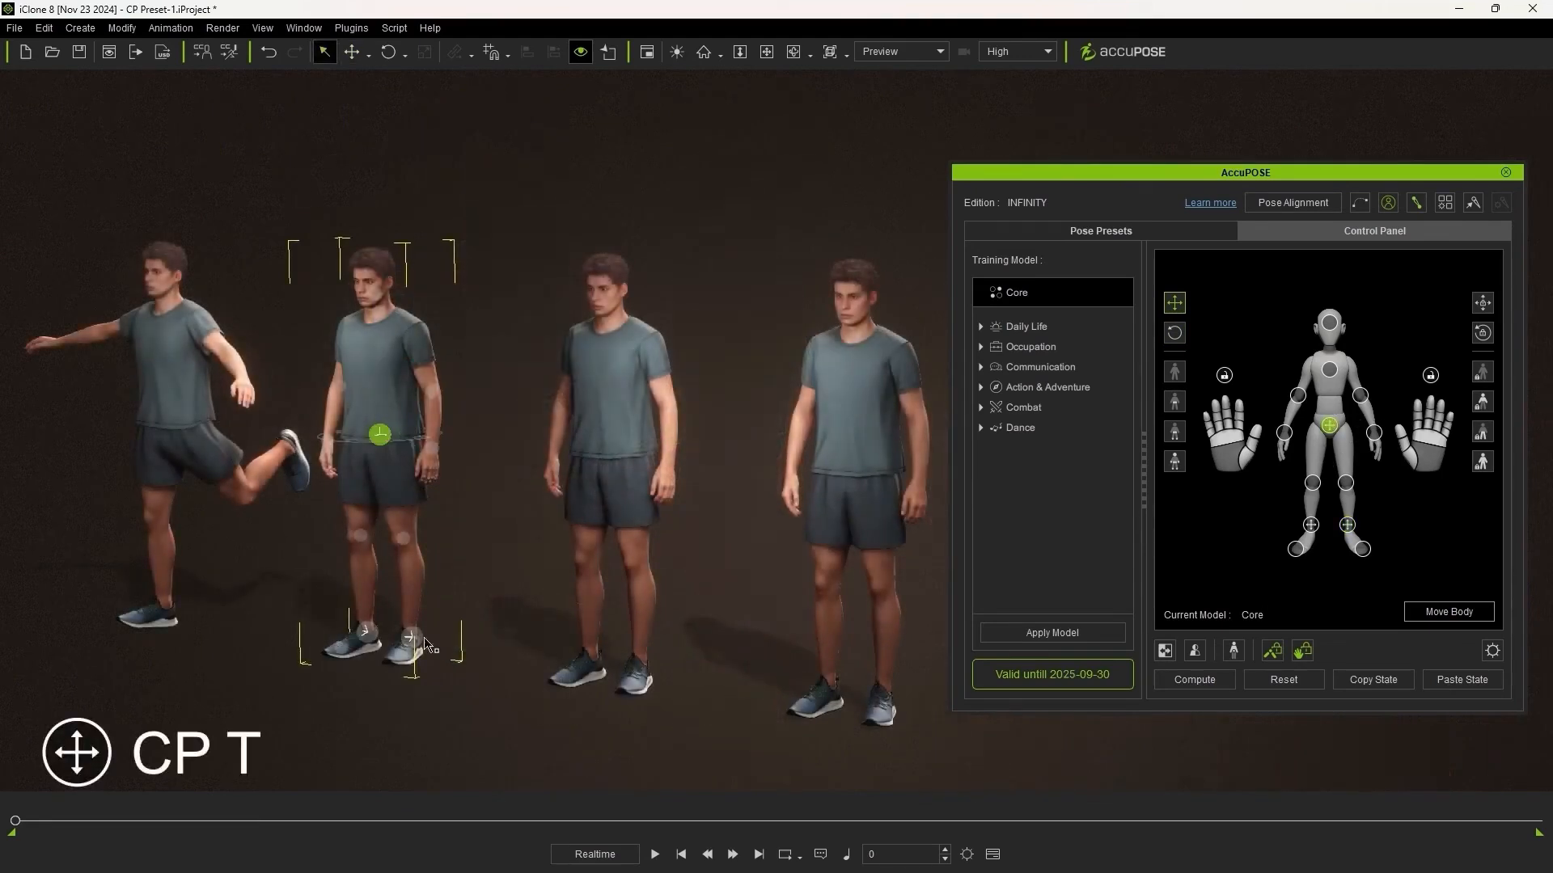
- Raise the second character's left foot sideways to about hip height, with its hip constrained in translation only
{"action": "key", "text": "w"}
{"action": "right_click_drag", "start_coordinate": [493, 602], "coordinate": [450, 550]}
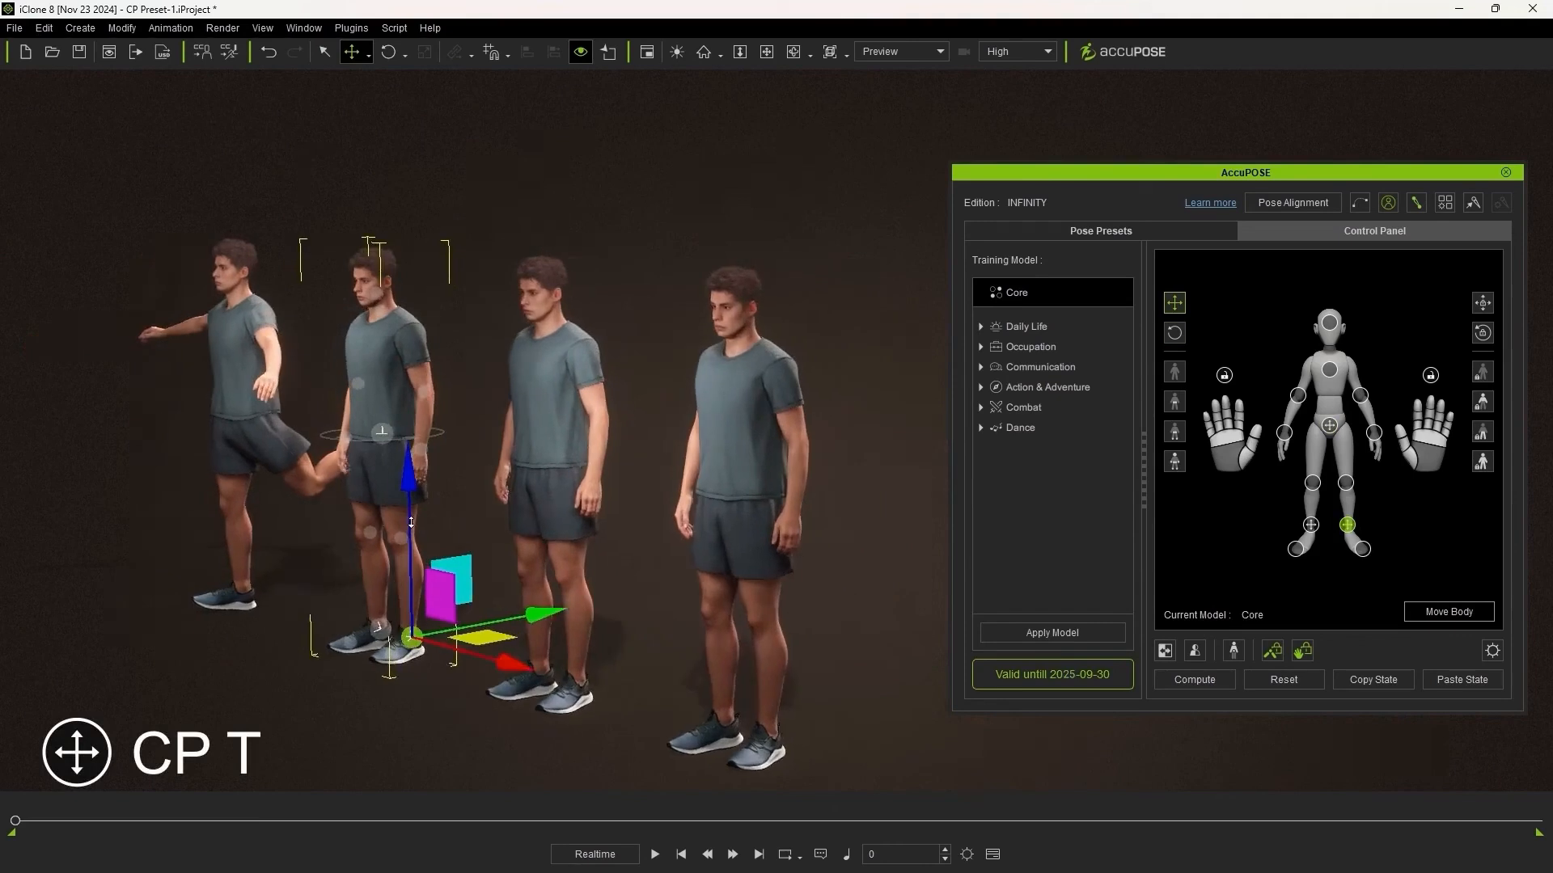
{"action": "scroll", "coordinate": [449, 550], "scroll_direction": "up", "scroll_amount": 3}
{"action": "middle_click_drag", "start_coordinate": [449, 550], "coordinate": [604, 549]}
{"action": "left_click_drag", "start_coordinate": [612, 622], "coordinate": [582, 586]}
{"action": "left_click_drag", "start_coordinate": [493, 558], "coordinate": [737, 379]}
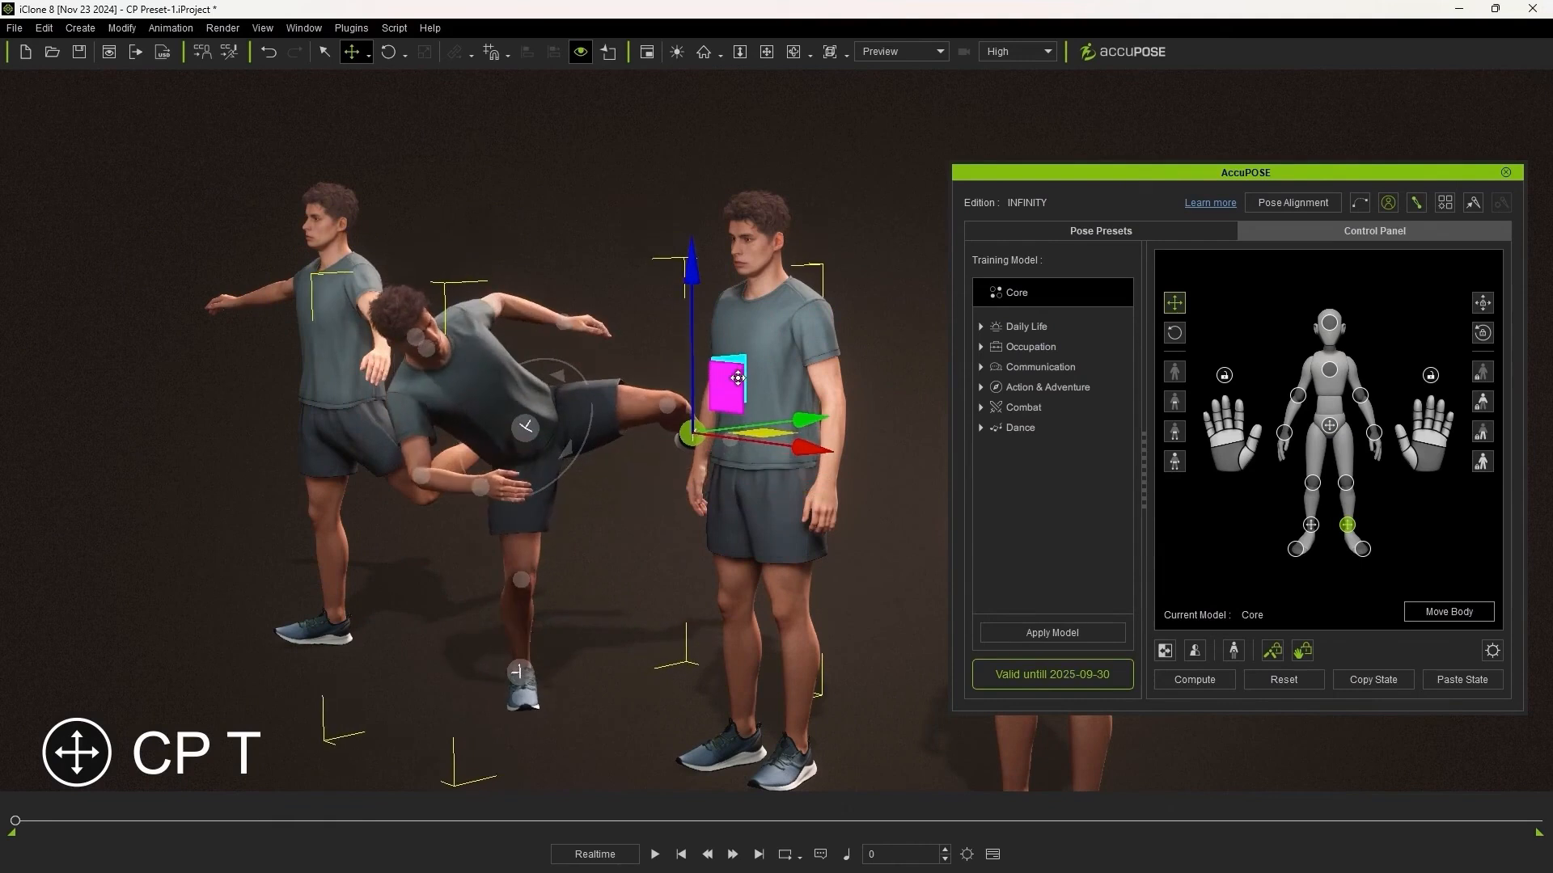
{"action": "key", "text": "q"}
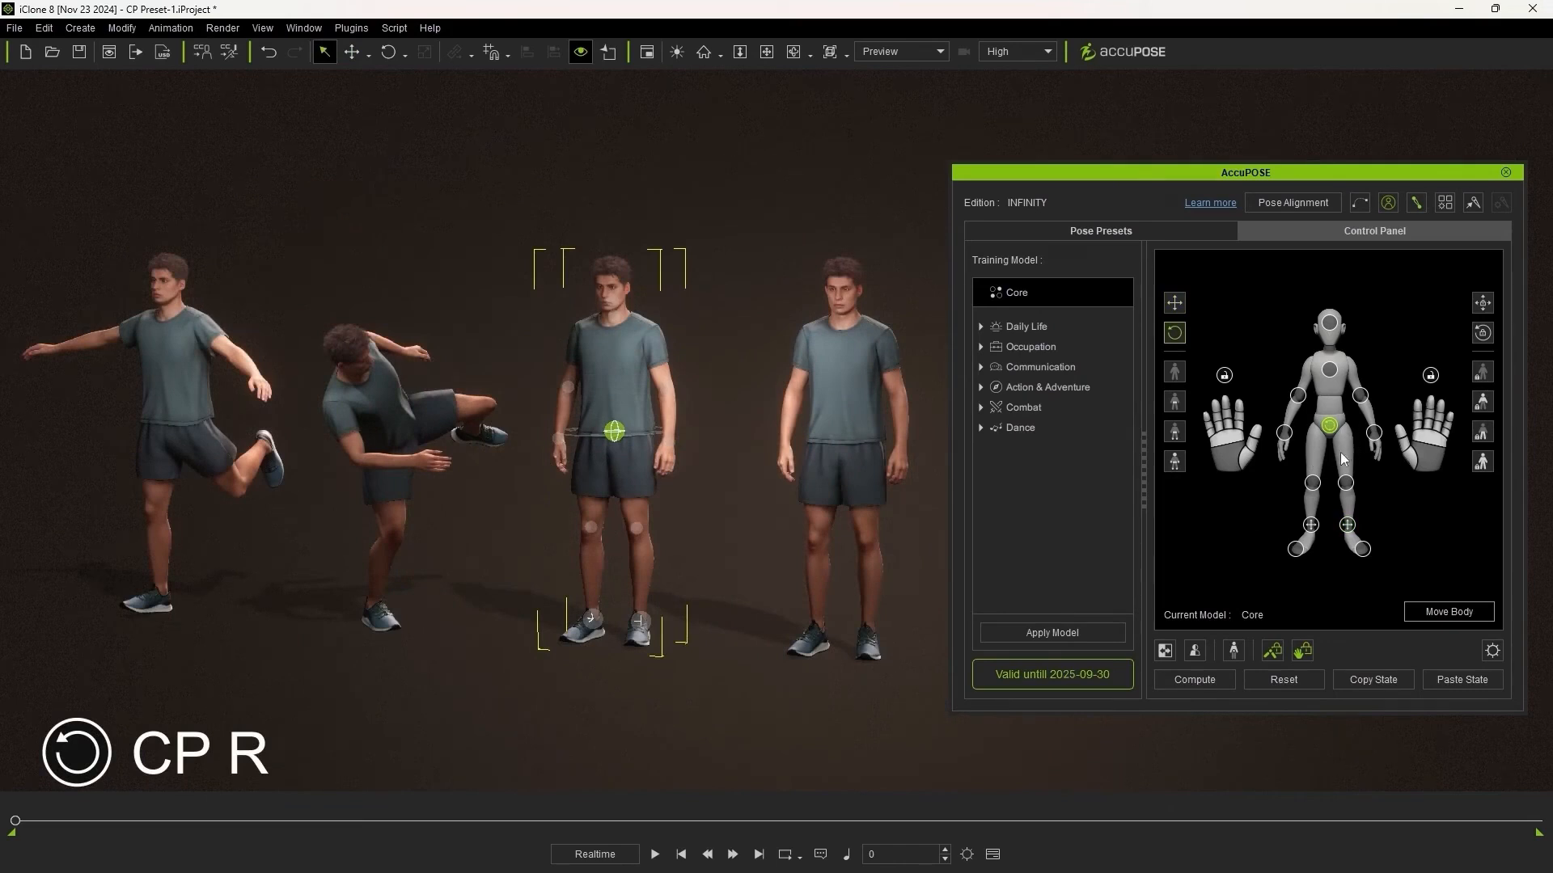
- Raise the third character's left foot behind the body, with its hip constrained in rotation only
{"action": "key", "text": "w"}
{"action": "left_click_drag", "start_coordinate": [785, 612], "coordinate": [704, 648], "text": "alt"}
{"action": "middle_click_drag", "start_coordinate": [678, 653], "coordinate": [623, 674], "text": "alt"}
{"action": "right_click_drag", "start_coordinate": [623, 675], "coordinate": [681, 677], "text": "alt"}
{"action": "middle_click_drag", "start_coordinate": [681, 676], "coordinate": [732, 676], "text": "alt"}
{"action": "left_click_drag", "start_coordinate": [637, 608], "coordinate": [744, 434]}
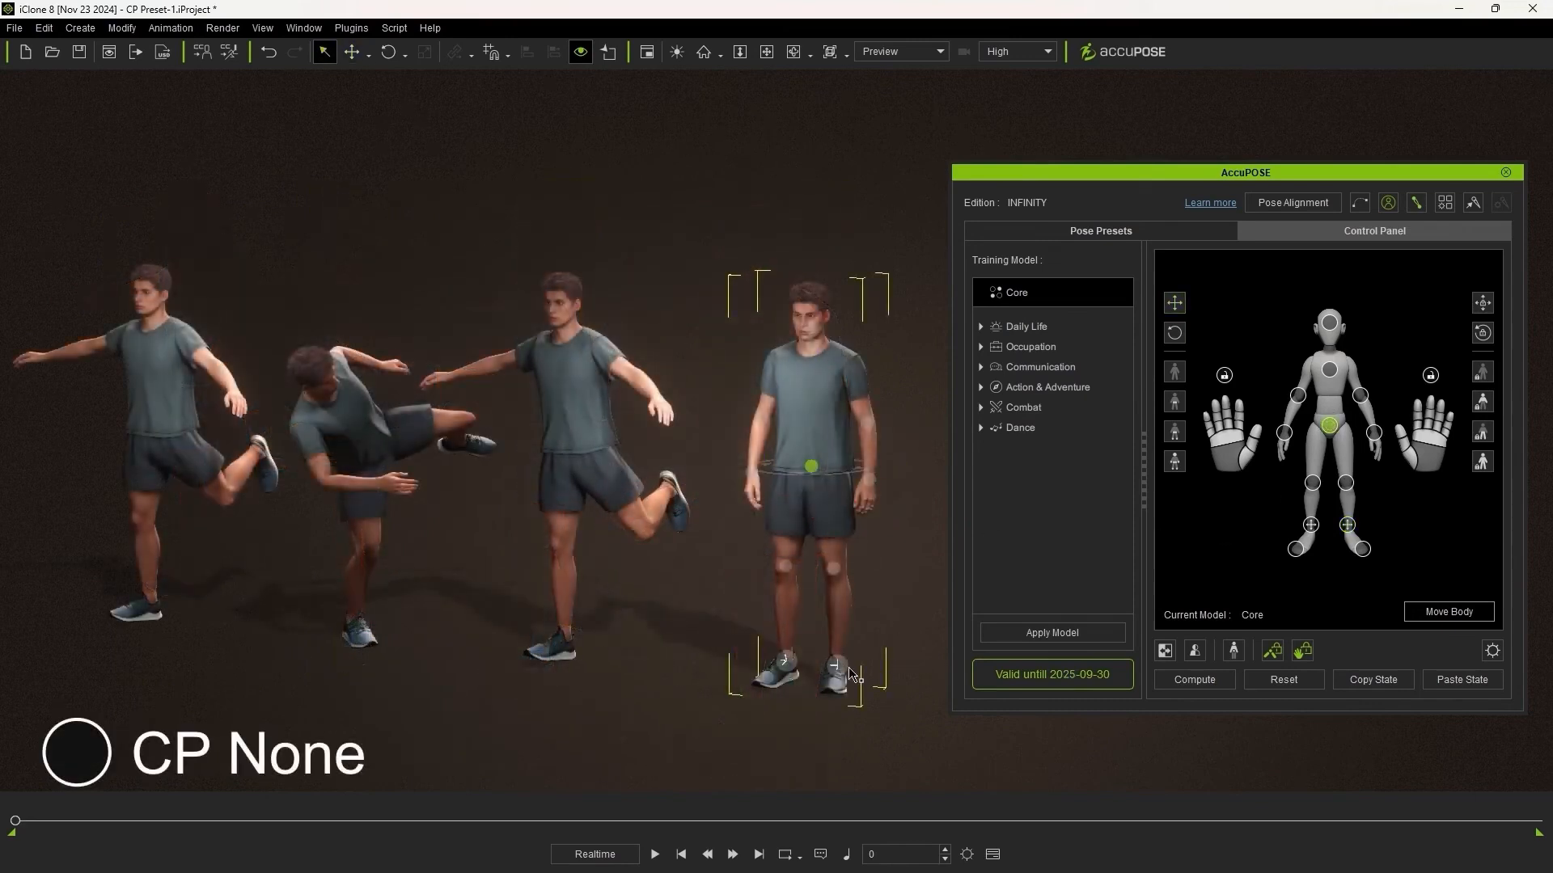
- Raise the fourth character's left foot into a high kick, with no constraint on its hip
{"action": "middle_click_drag", "start_coordinate": [823, 601], "coordinate": [720, 599]}
{"action": "right_click_drag", "start_coordinate": [721, 599], "coordinate": [574, 594]}
{"action": "key", "text": "w"}
{"action": "middle_click_drag", "start_coordinate": [773, 624], "coordinate": [749, 630]}
{"action": "left_click_drag", "start_coordinate": [658, 637], "coordinate": [799, 457]}
{"action": "key", "text": "q"}
{"action": "left_click_drag", "start_coordinate": [517, 600], "coordinate": [558, 610], "text": "alt"}
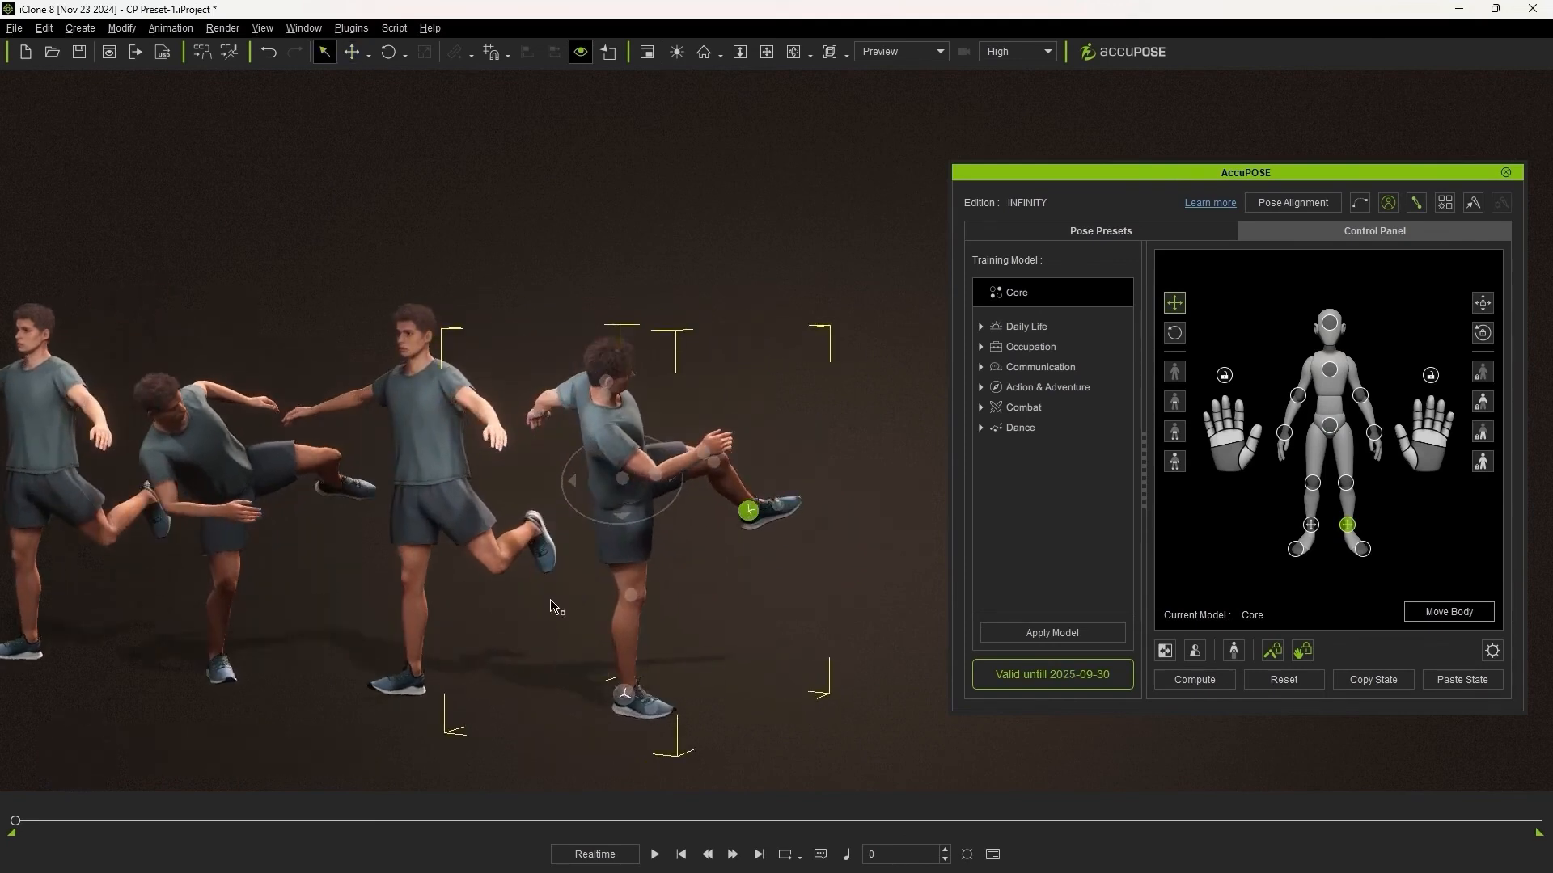
{"action": "middle_click_drag", "start_coordinate": [558, 610], "coordinate": [774, 570], "text": "alt"}
{"action": "left_click_drag", "start_coordinate": [766, 612], "coordinate": [741, 631], "text": "alt"}
{"action": "middle_click_drag", "start_coordinate": [741, 631], "coordinate": [715, 626], "text": "alt"}
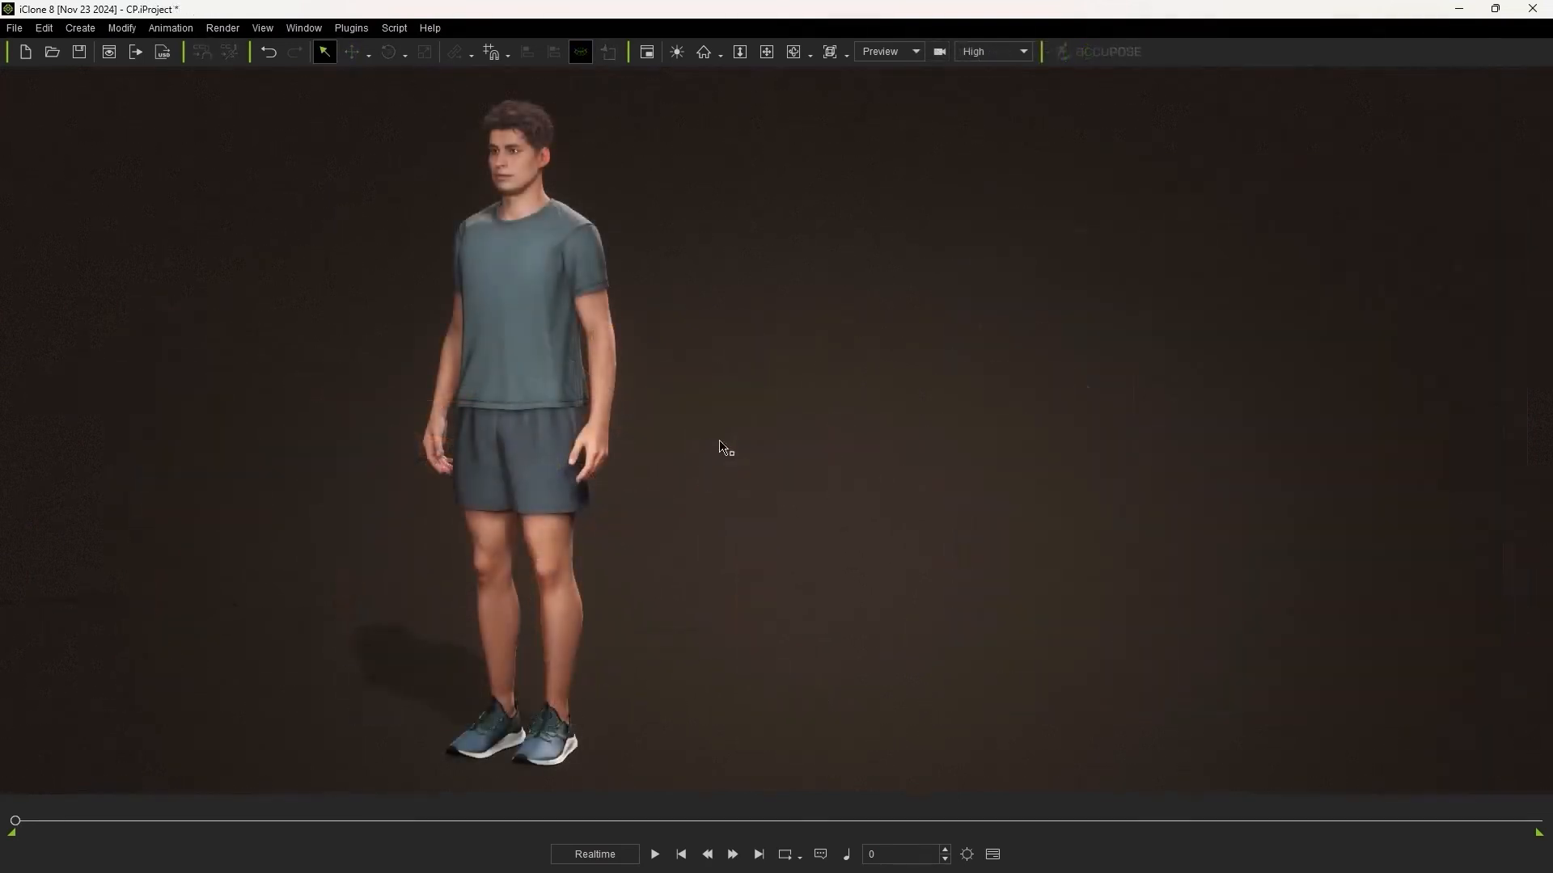
- Start AccuPOSE for the standing male character and show its body control points
{"action": "left_click", "coordinate": [508, 326]}
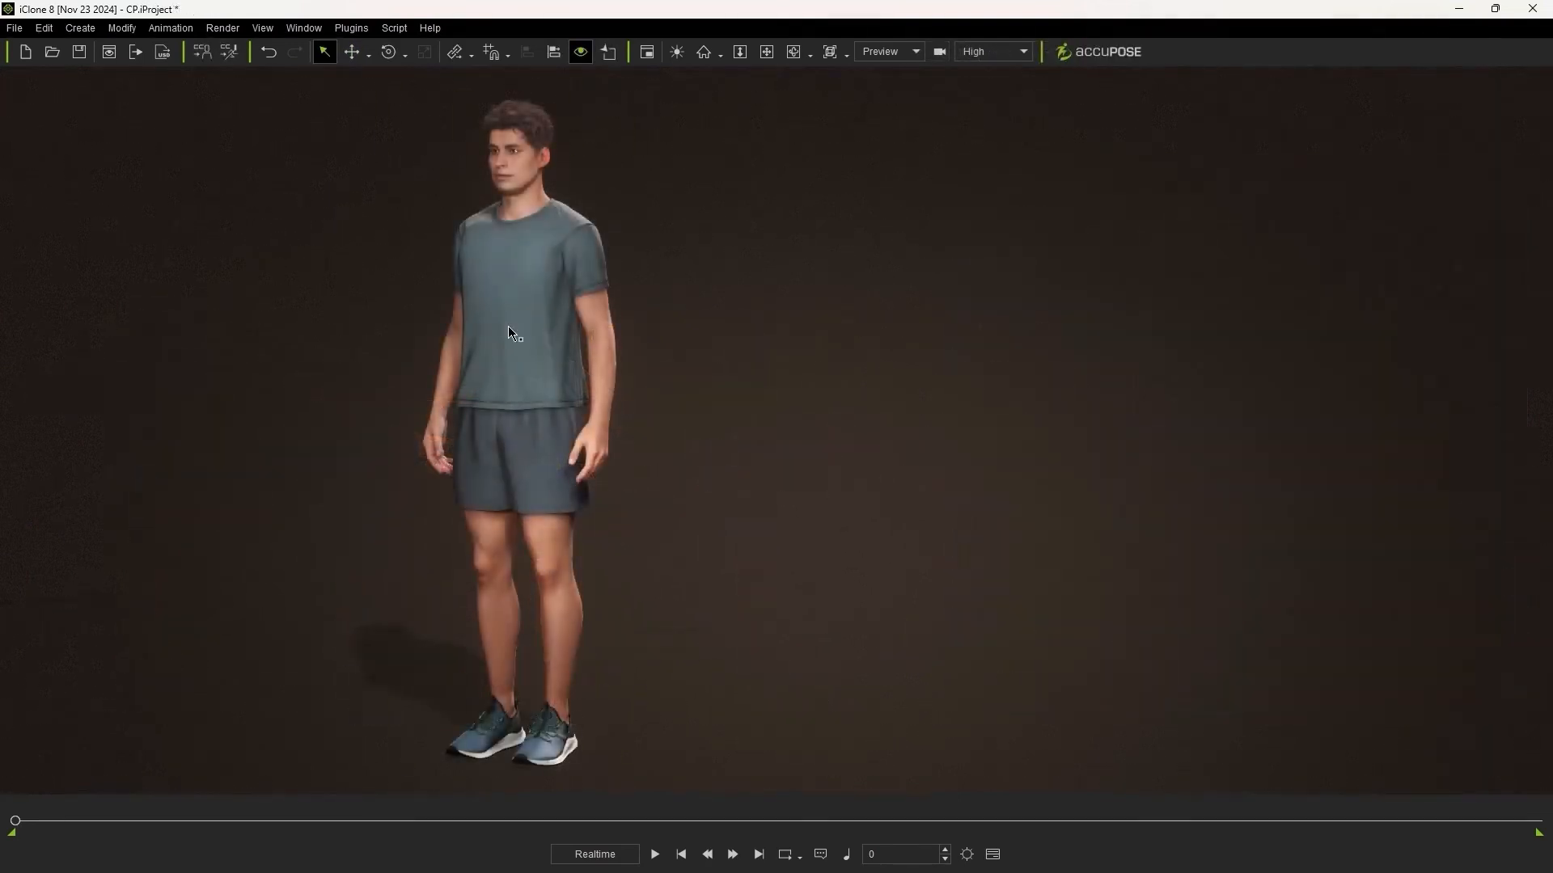
{"action": "left_click", "coordinate": [174, 29]}
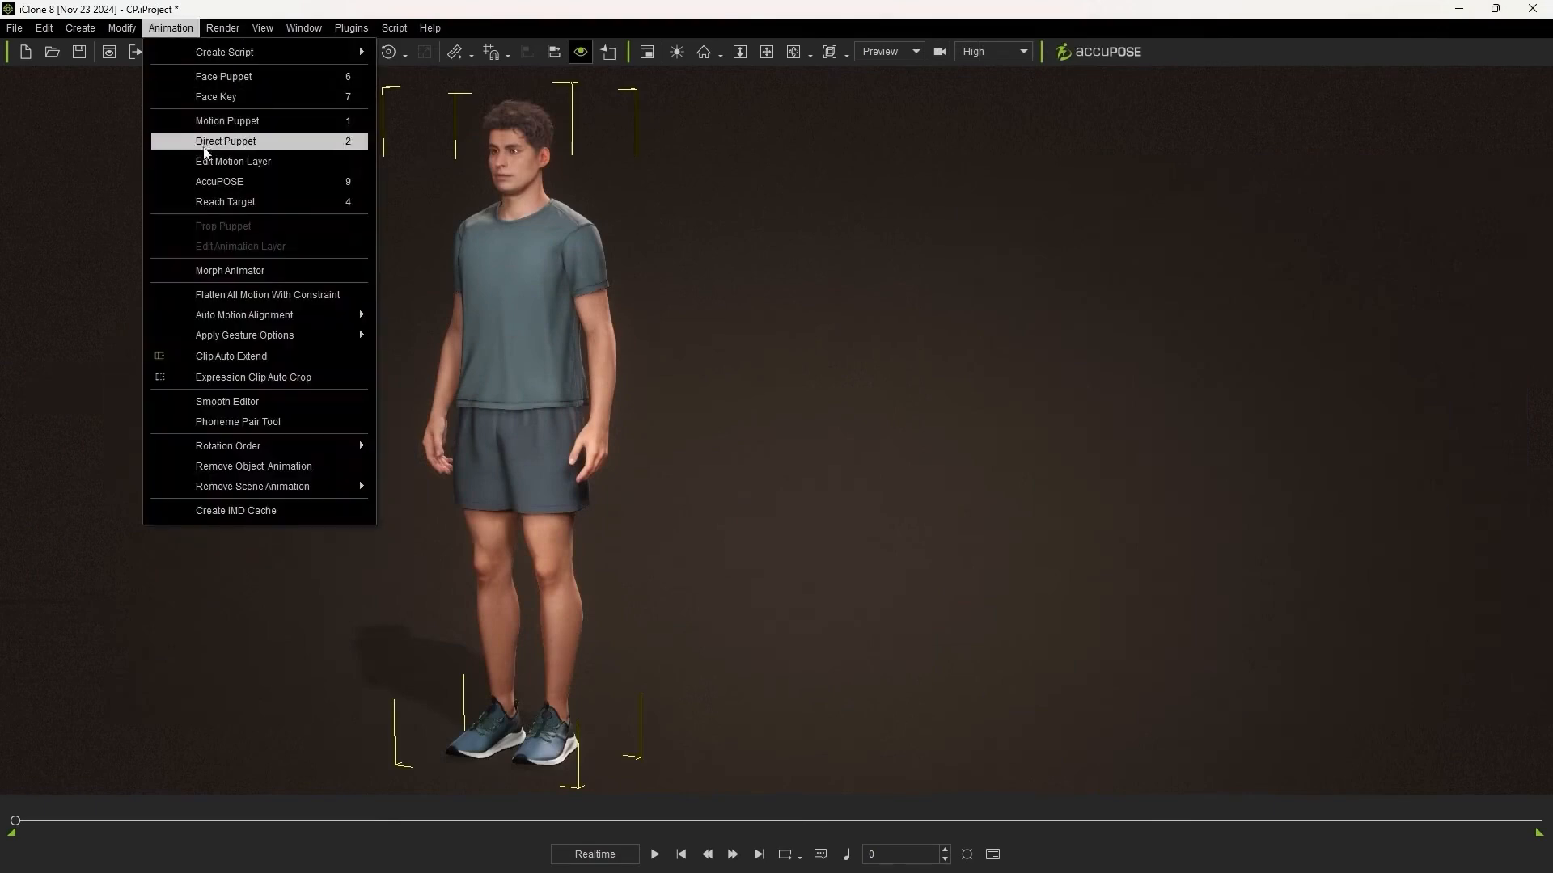
{"action": "left_click", "coordinate": [251, 188]}
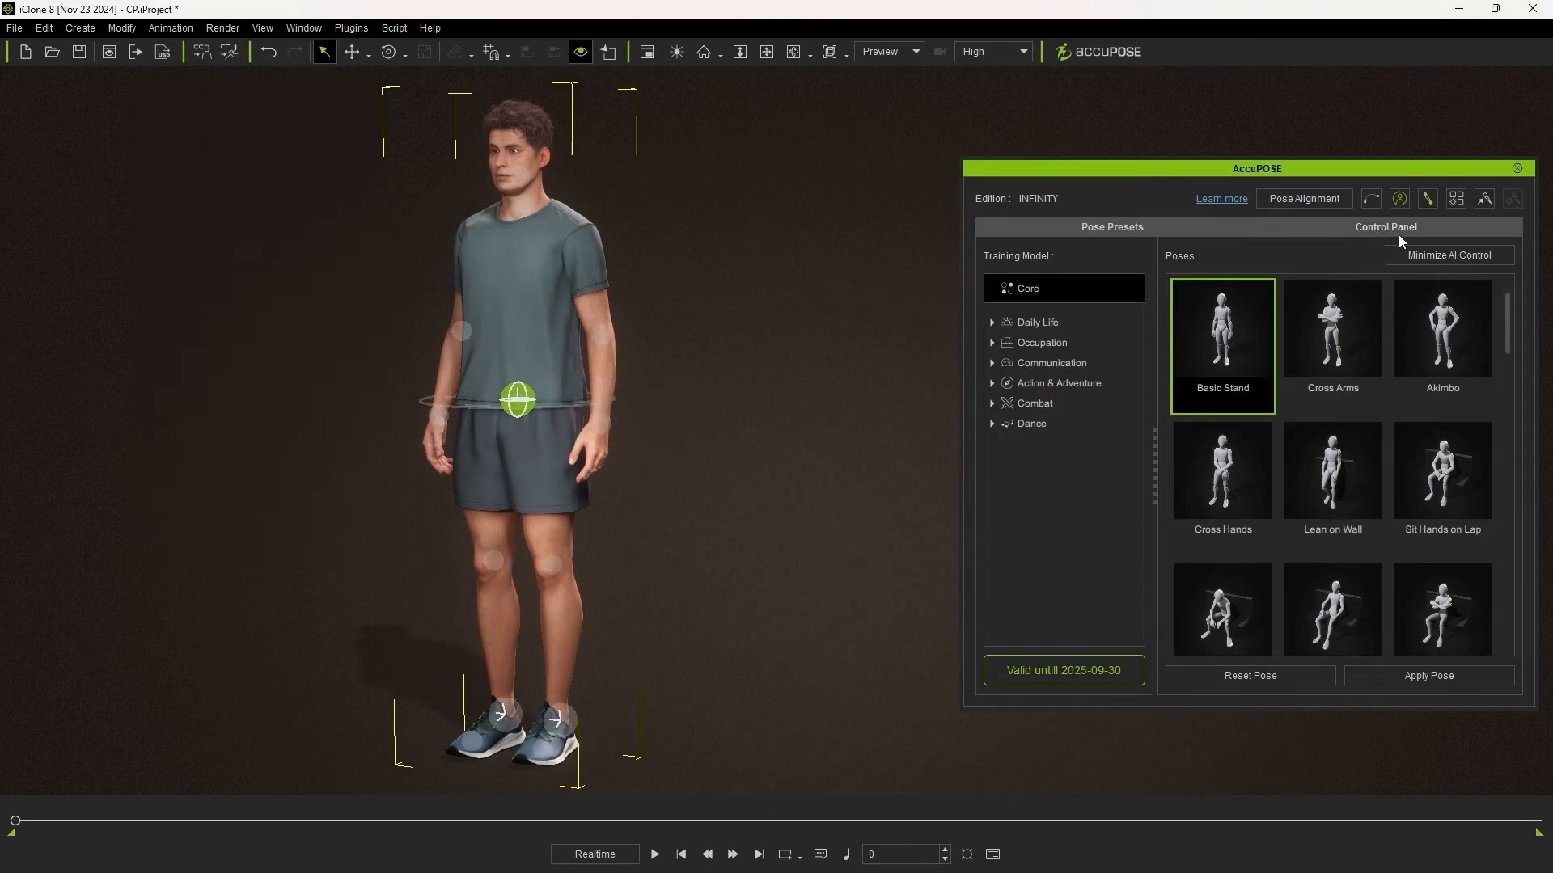
{"action": "left_click", "coordinate": [1430, 236]}
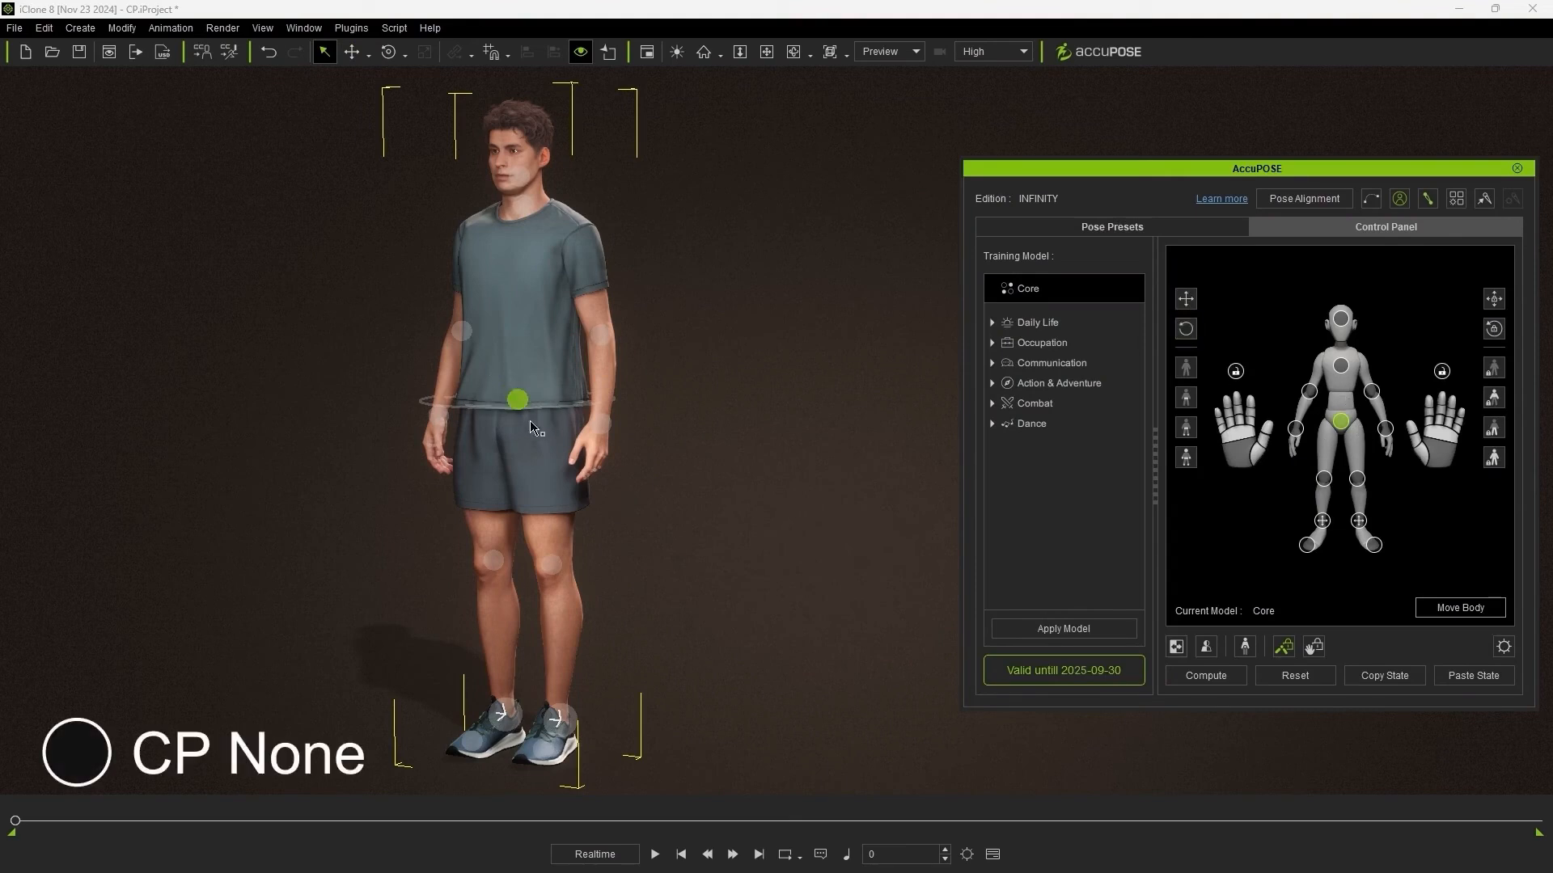
- Enable translation and then also rotation on the hip control point, and view its constraint and lock options
{"action": "left_click", "coordinate": [1188, 301]}
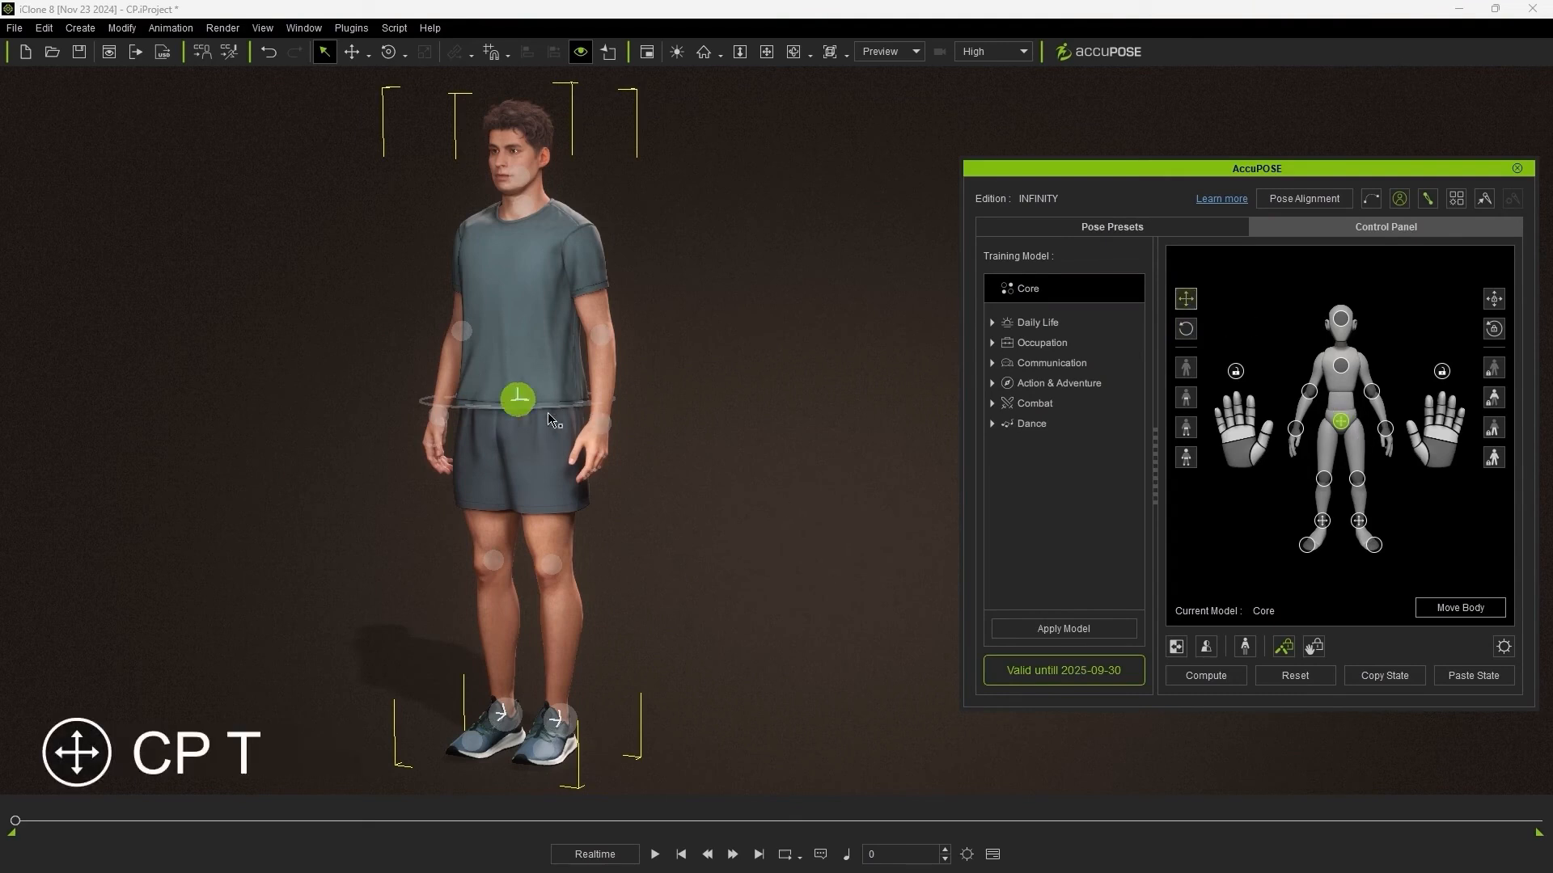
{"action": "left_click", "coordinate": [1189, 303]}
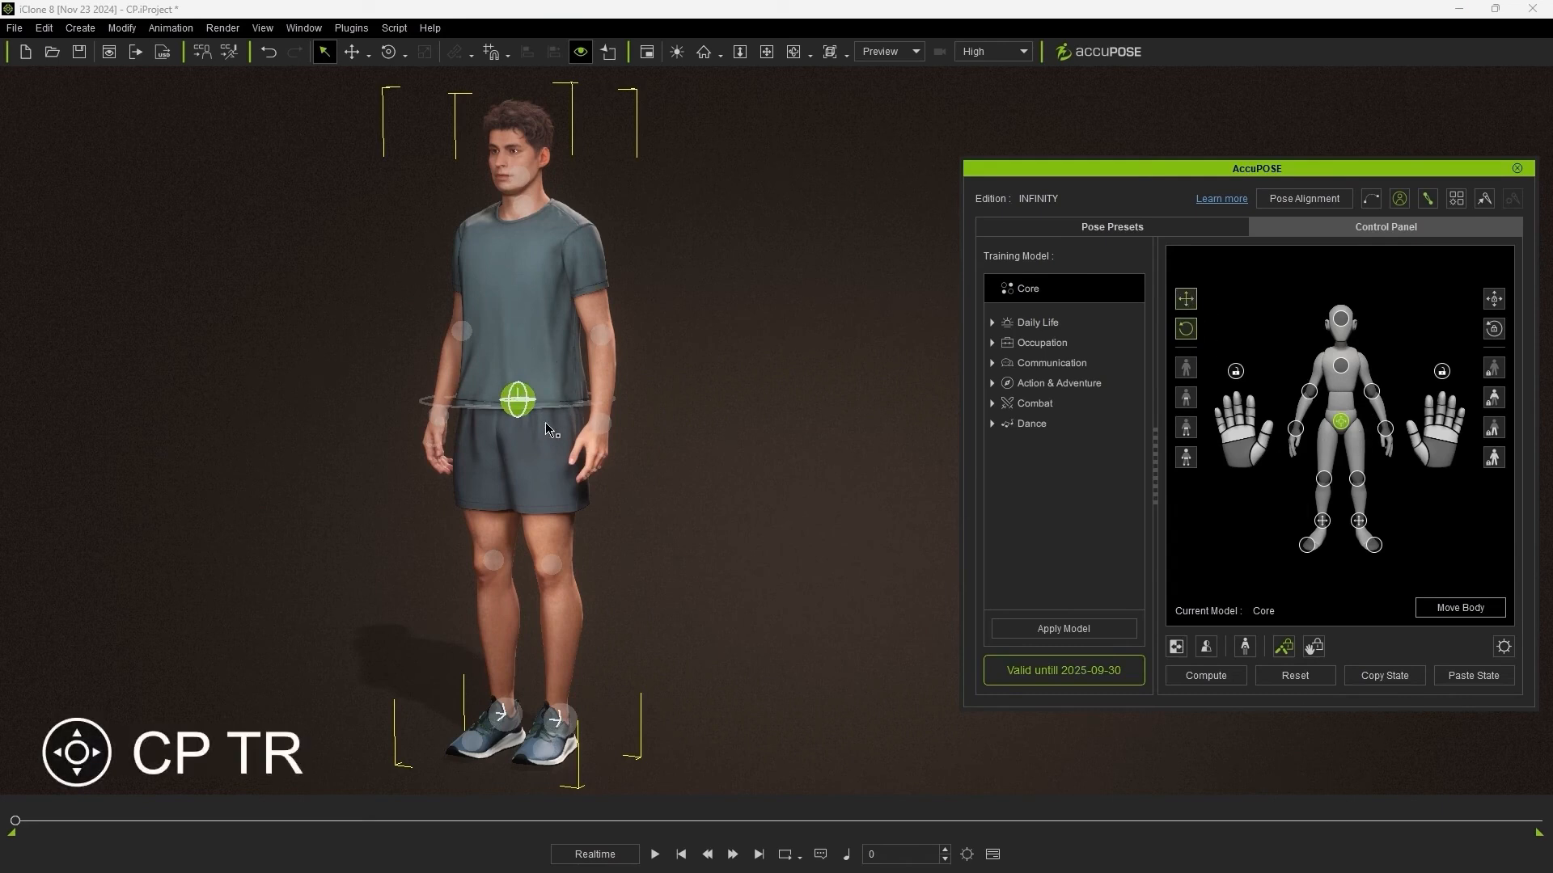
{"action": "right_click", "coordinate": [1341, 427]}
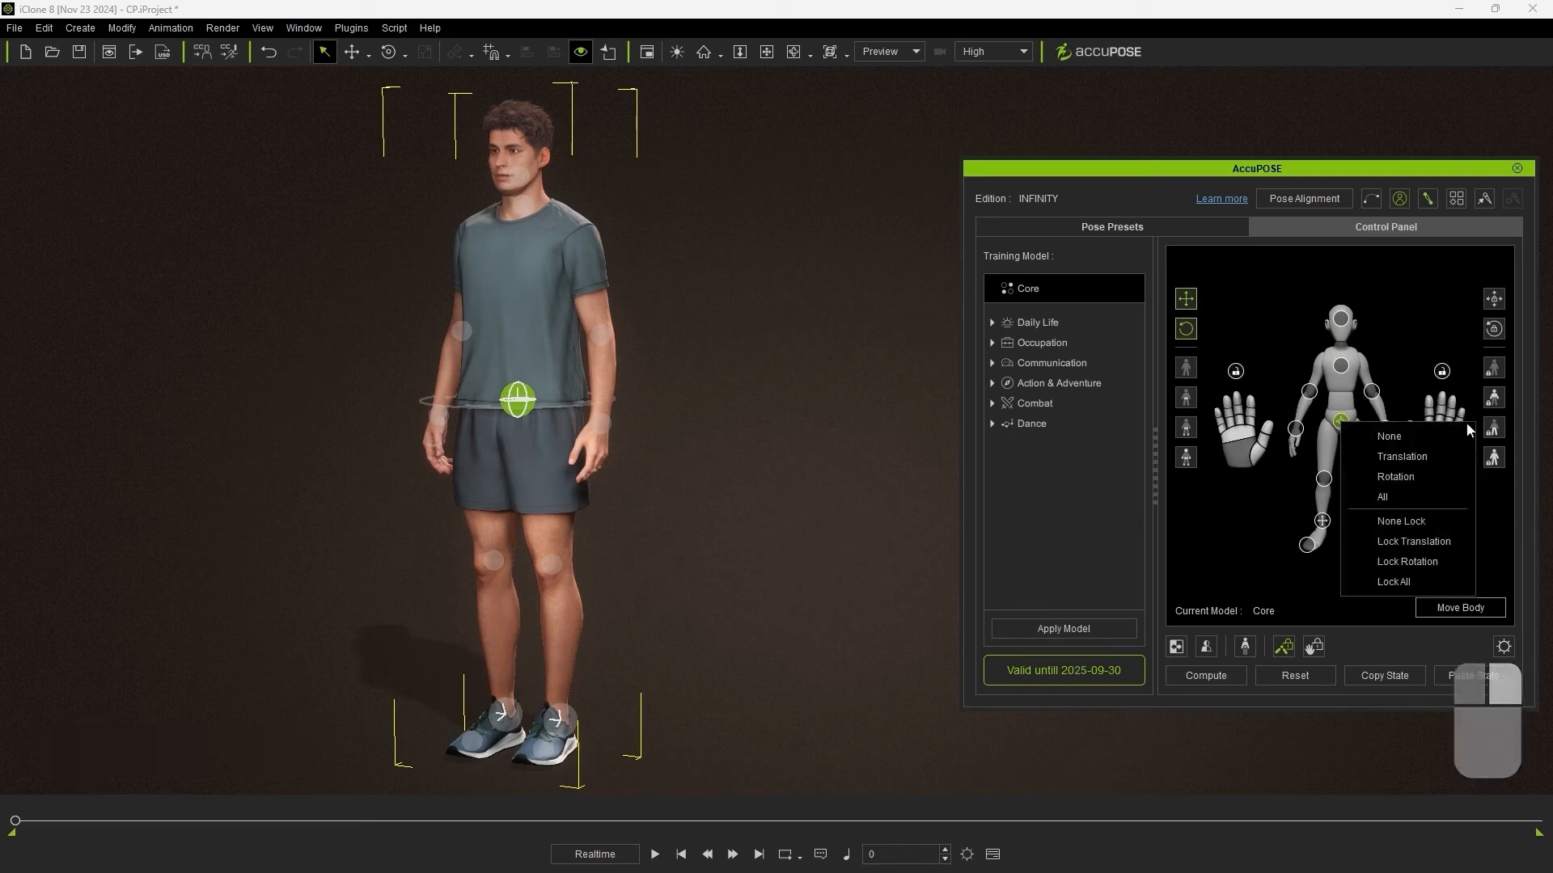
{"action": "left_click", "coordinate": [1502, 526]}
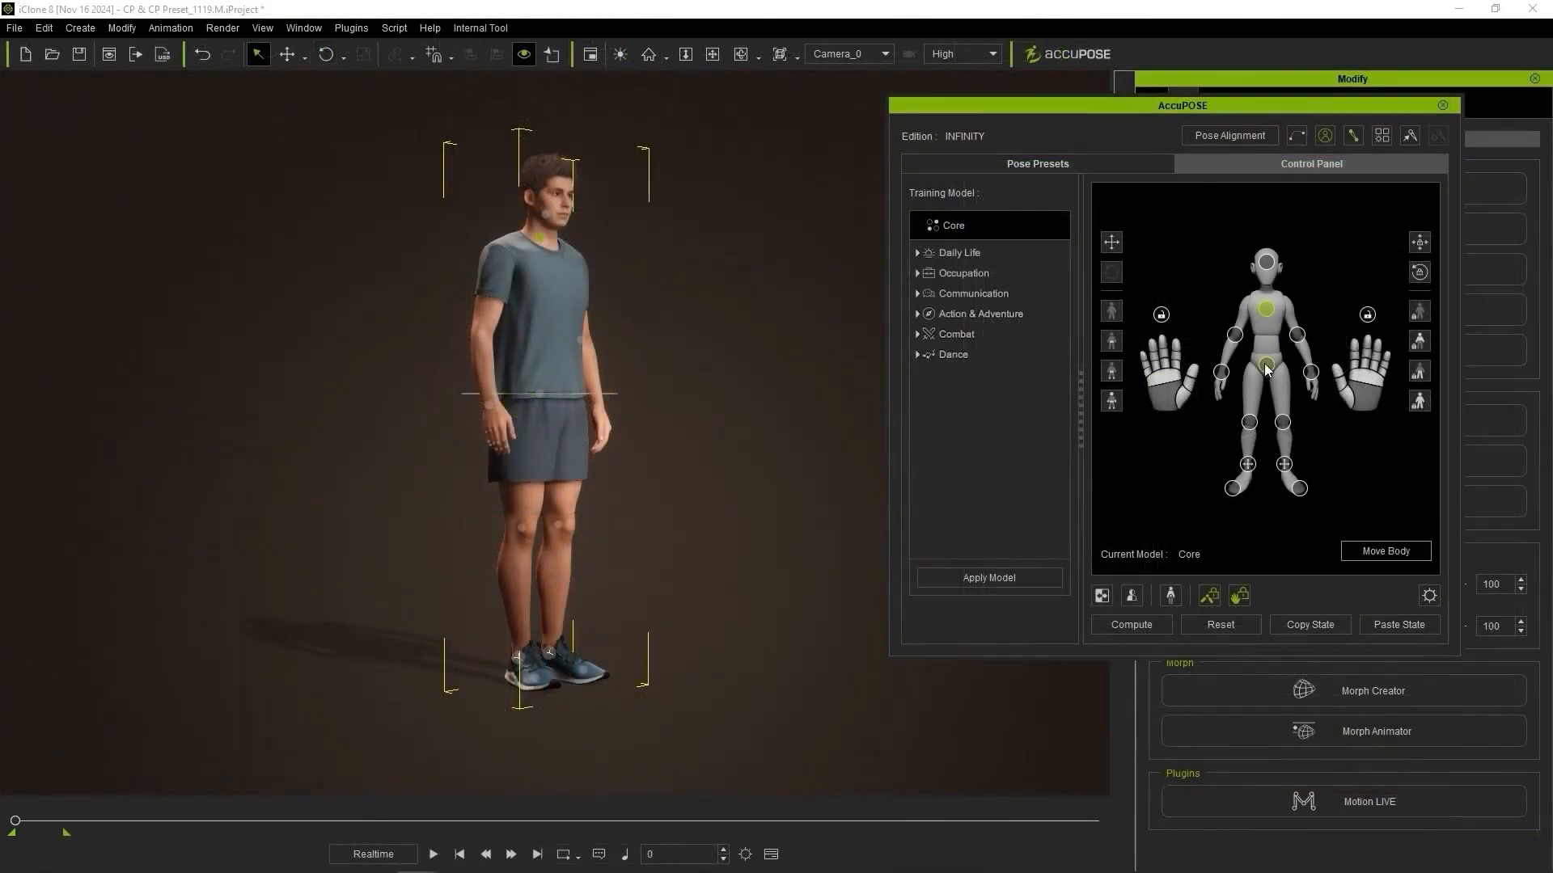
- Enable translation and rotation on the hip control point, and raise the left foot using the Core model
{"action": "left_click", "coordinate": [1111, 246]}
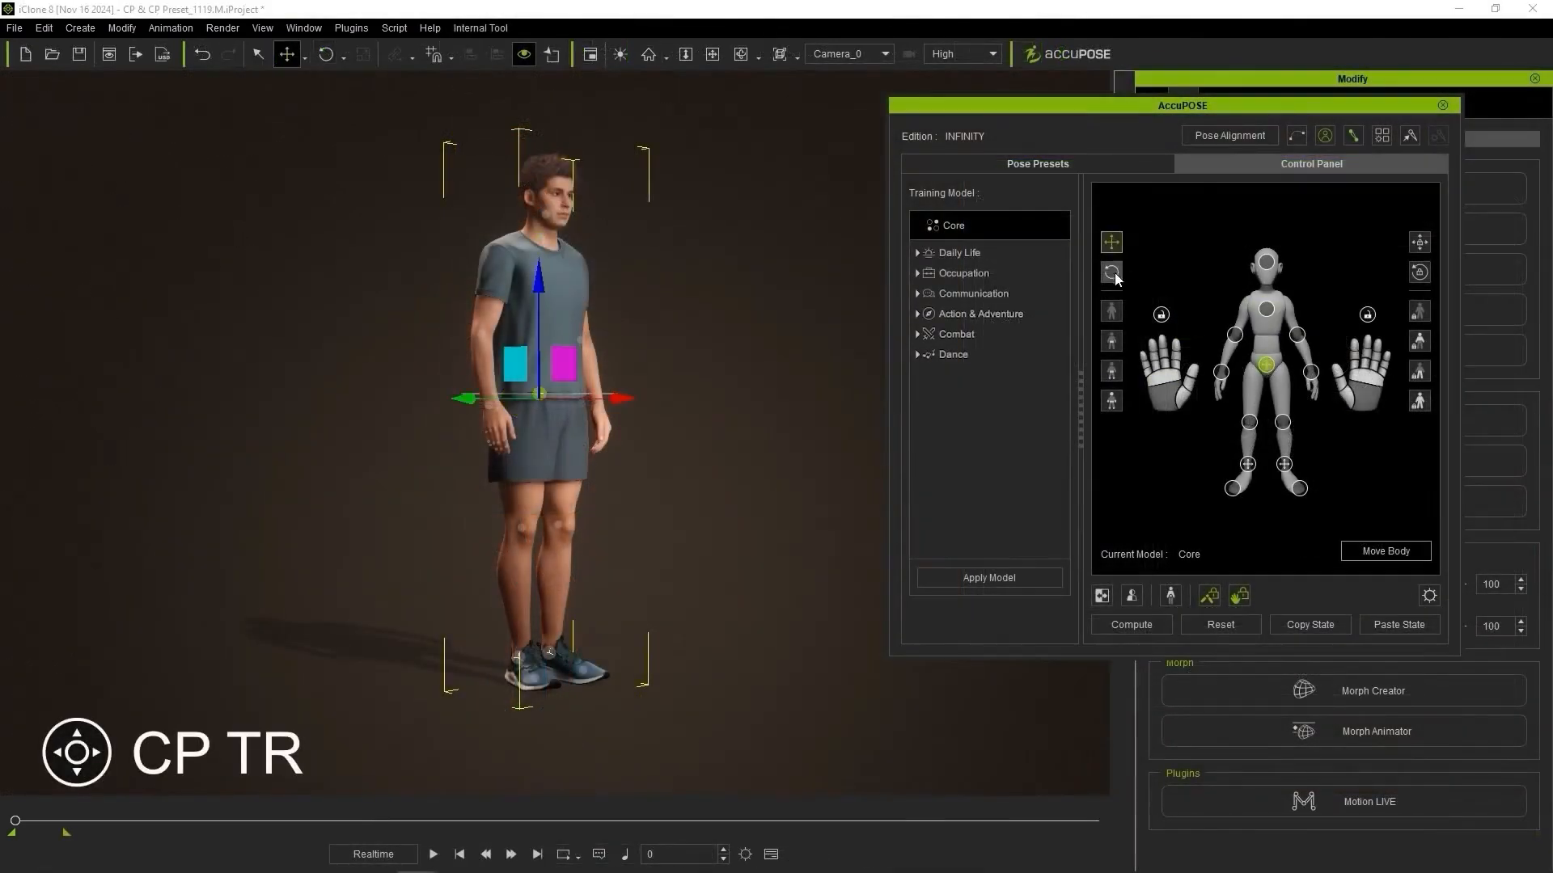
{"action": "left_click", "coordinate": [549, 652]}
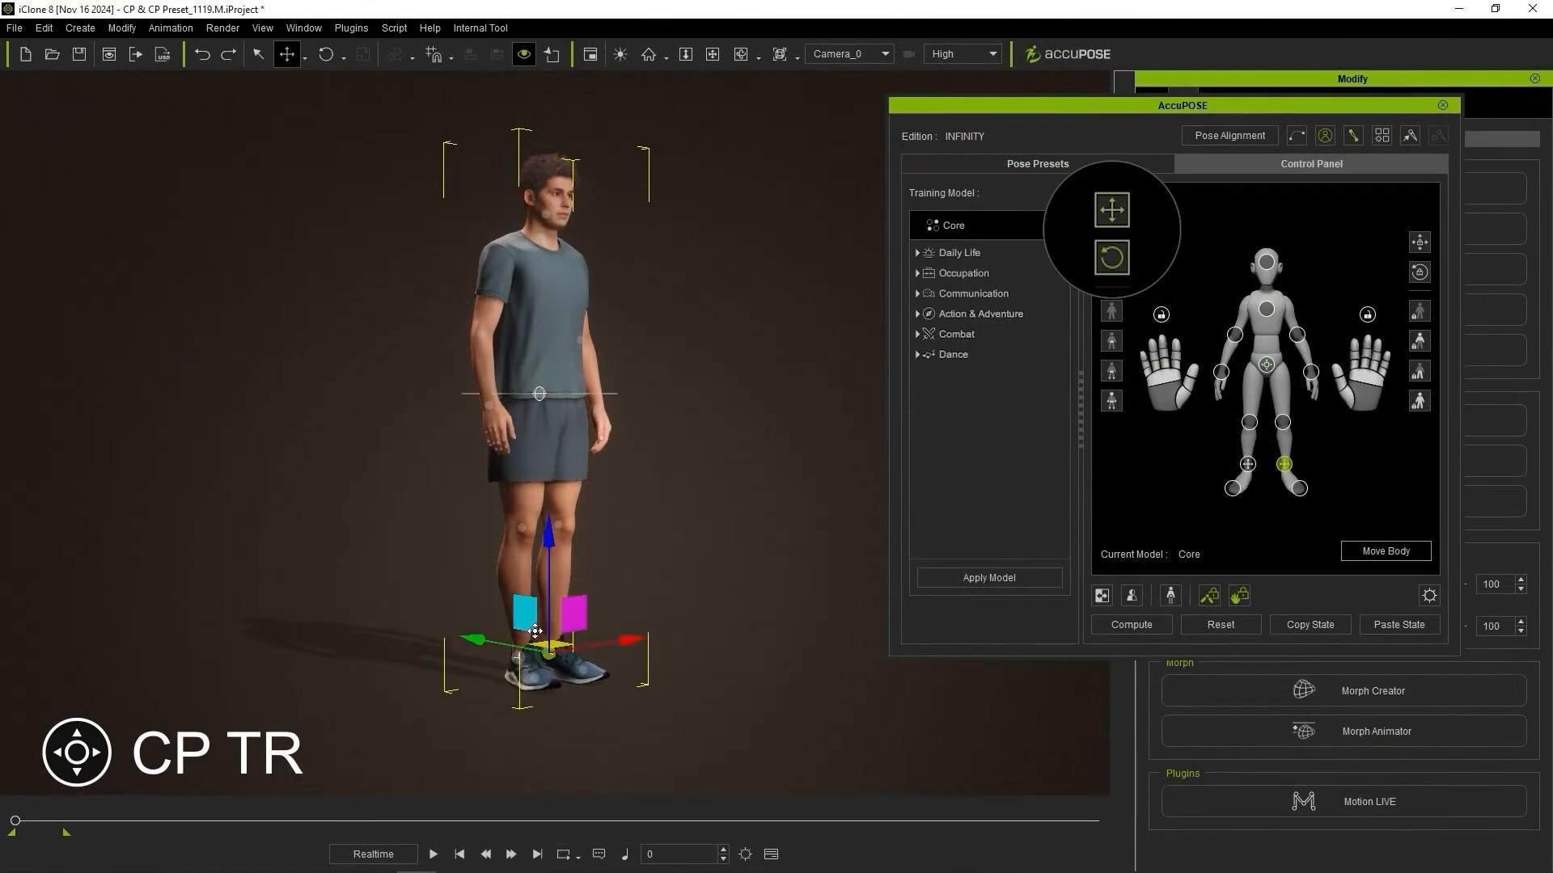
{"action": "left_click_drag", "start_coordinate": [529, 625], "coordinate": [533, 475]}
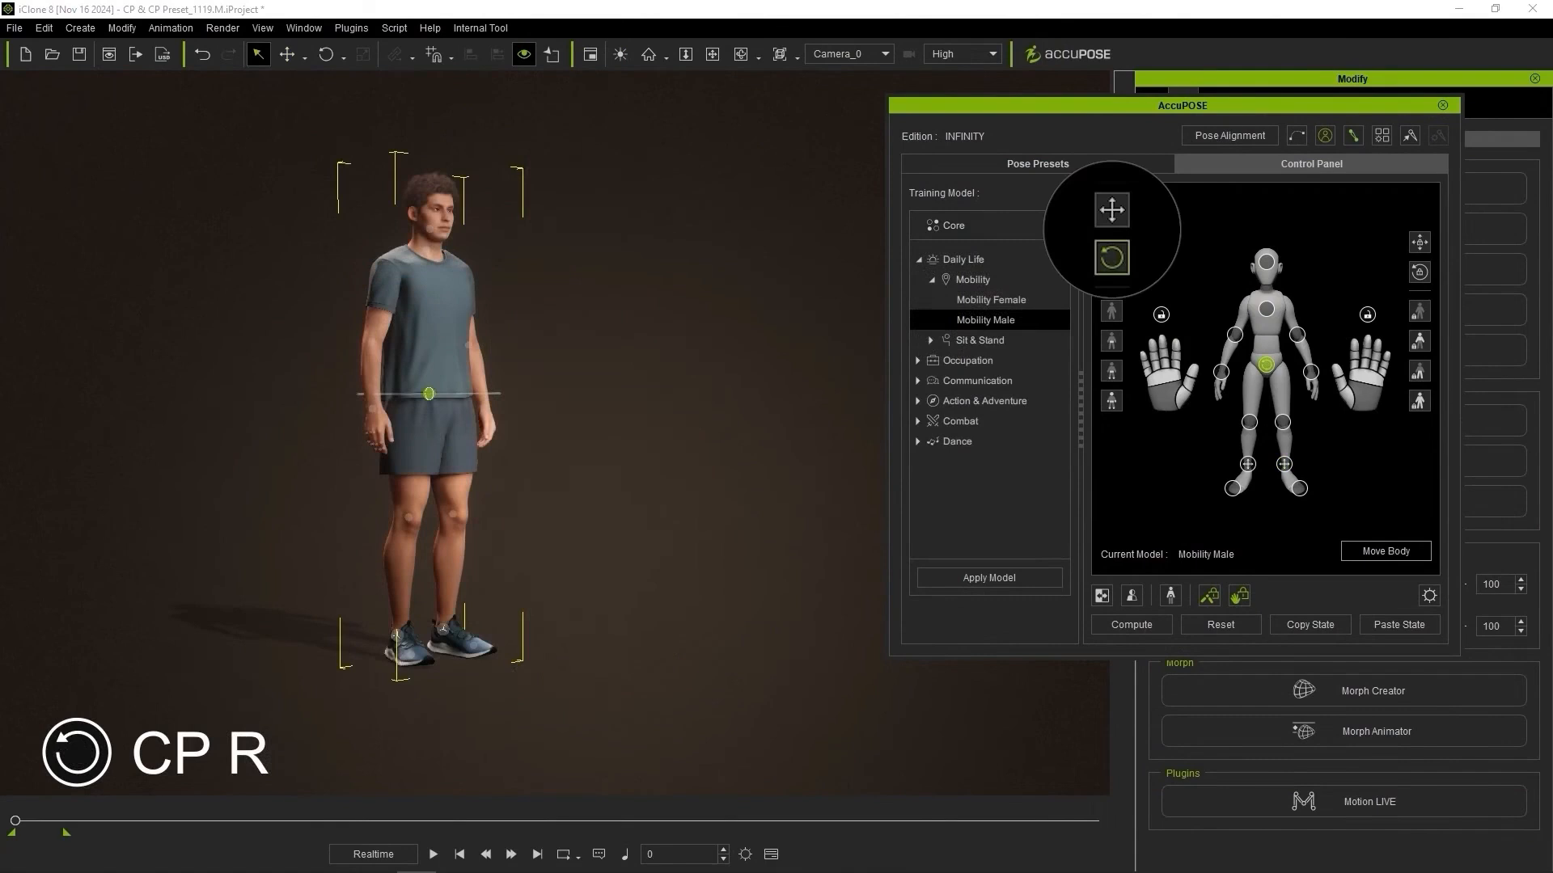
- Walk the Mobility Male character forward by moving its feet ahead, with the hip constrained in rotation only
{"action": "left_click", "coordinate": [443, 630]}
{"action": "left_click_drag", "start_coordinate": [445, 621], "coordinate": [650, 666]}
{"action": "left_click", "coordinate": [397, 636]}
{"action": "left_click", "coordinate": [532, 633]}
{"action": "left_click_drag", "start_coordinate": [509, 593], "coordinate": [777, 658]}
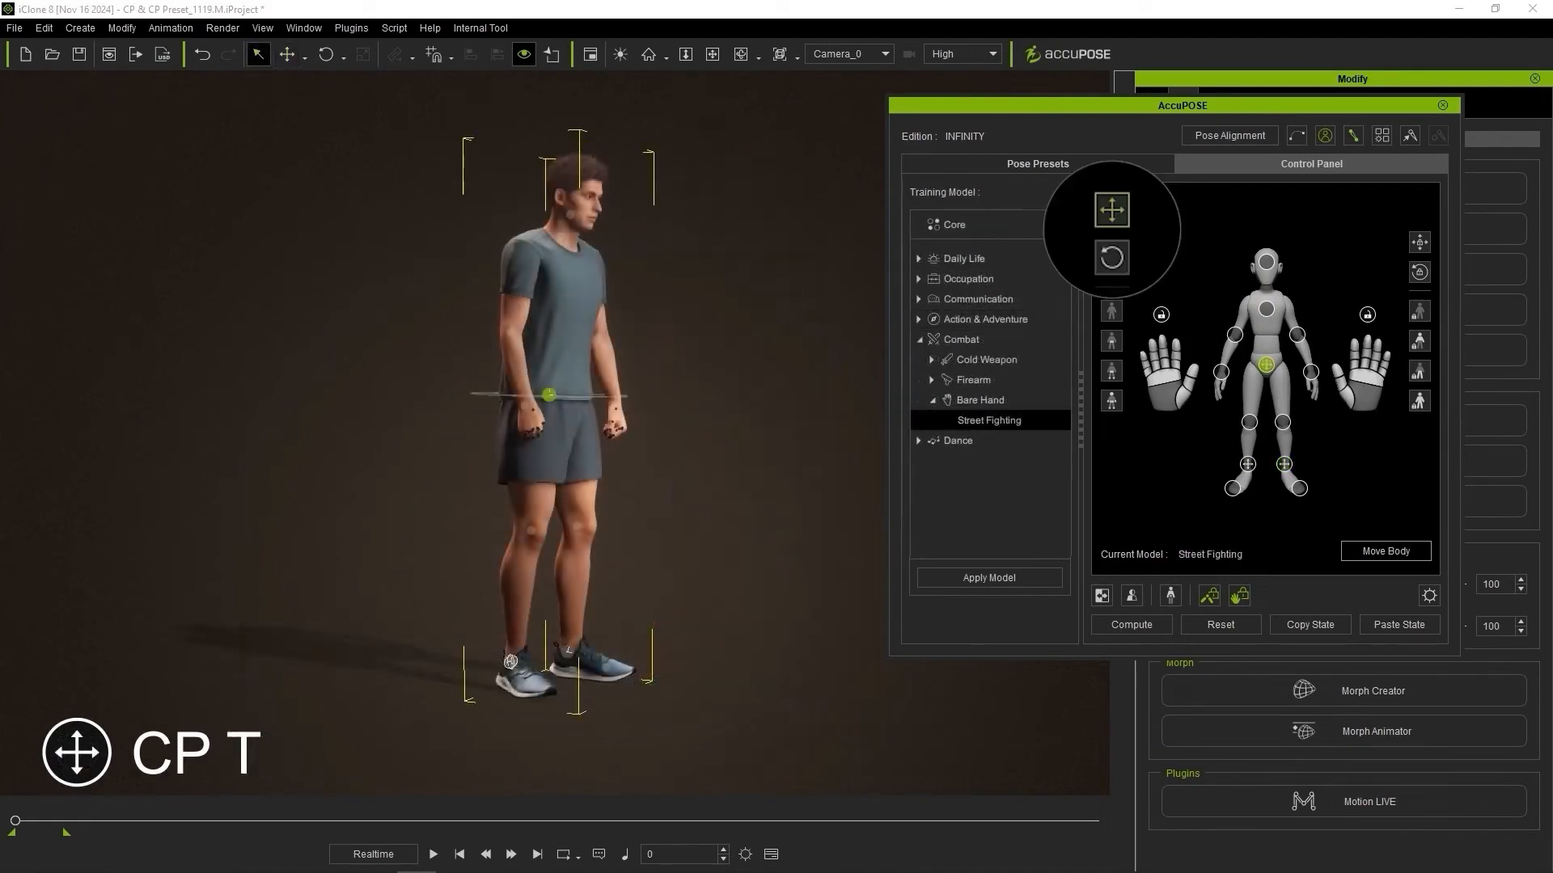
- Raise the Street Fighting character's right foot into a high kick, with the hip constrained in translation only
{"action": "left_click", "coordinate": [510, 662]}
{"action": "left_click_drag", "start_coordinate": [536, 608], "coordinate": [761, 342]}
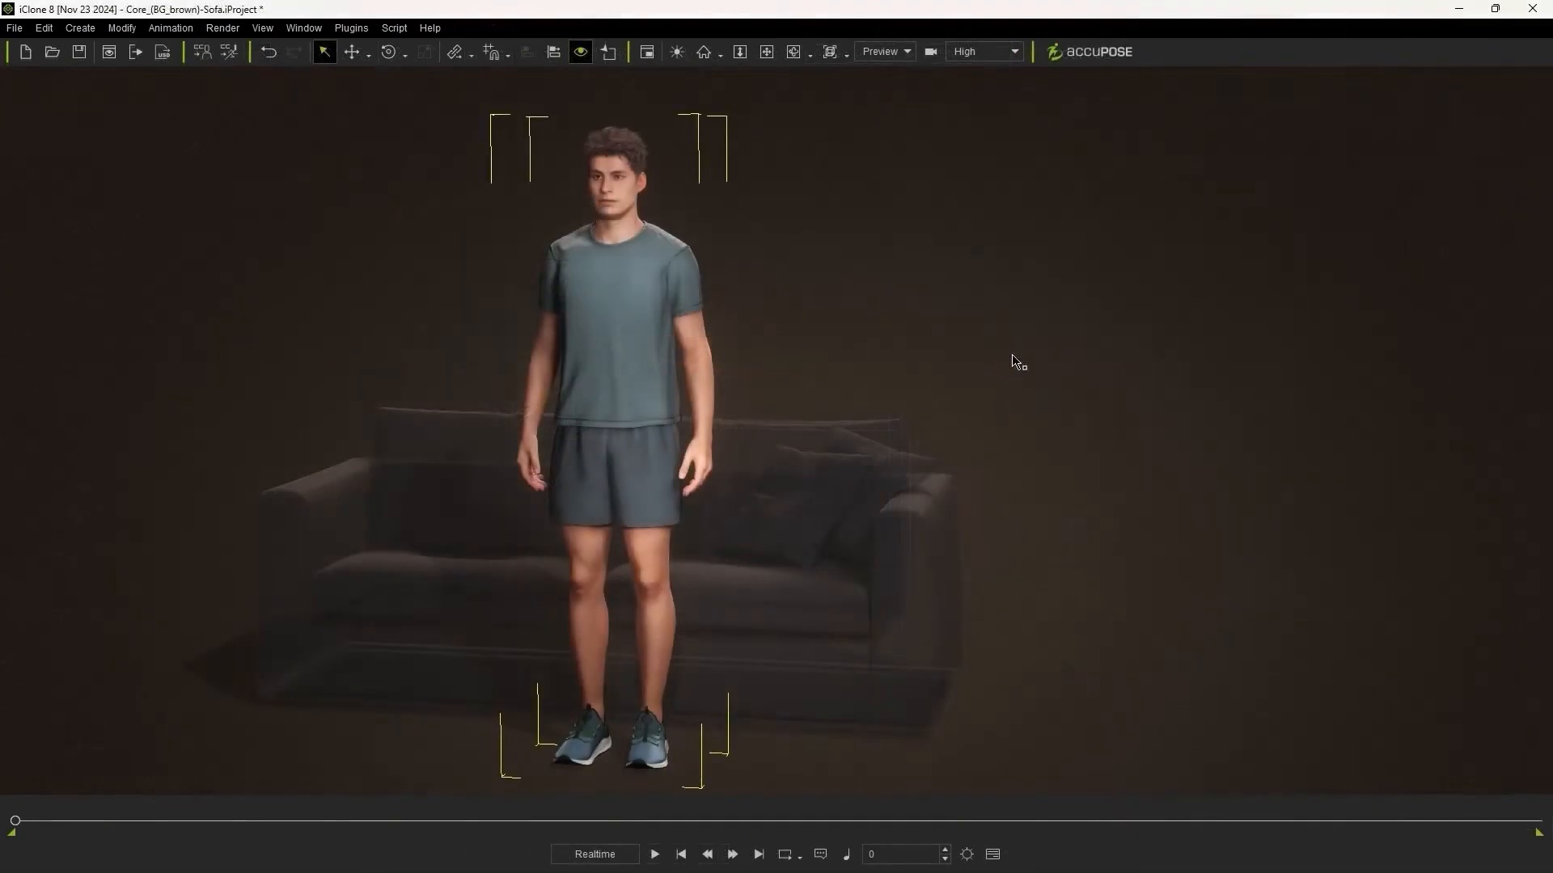
- Start AccuPOSE for the character by the sofa and move its hip down and back onto the seat
{"action": "left_click", "coordinate": [1079, 53]}
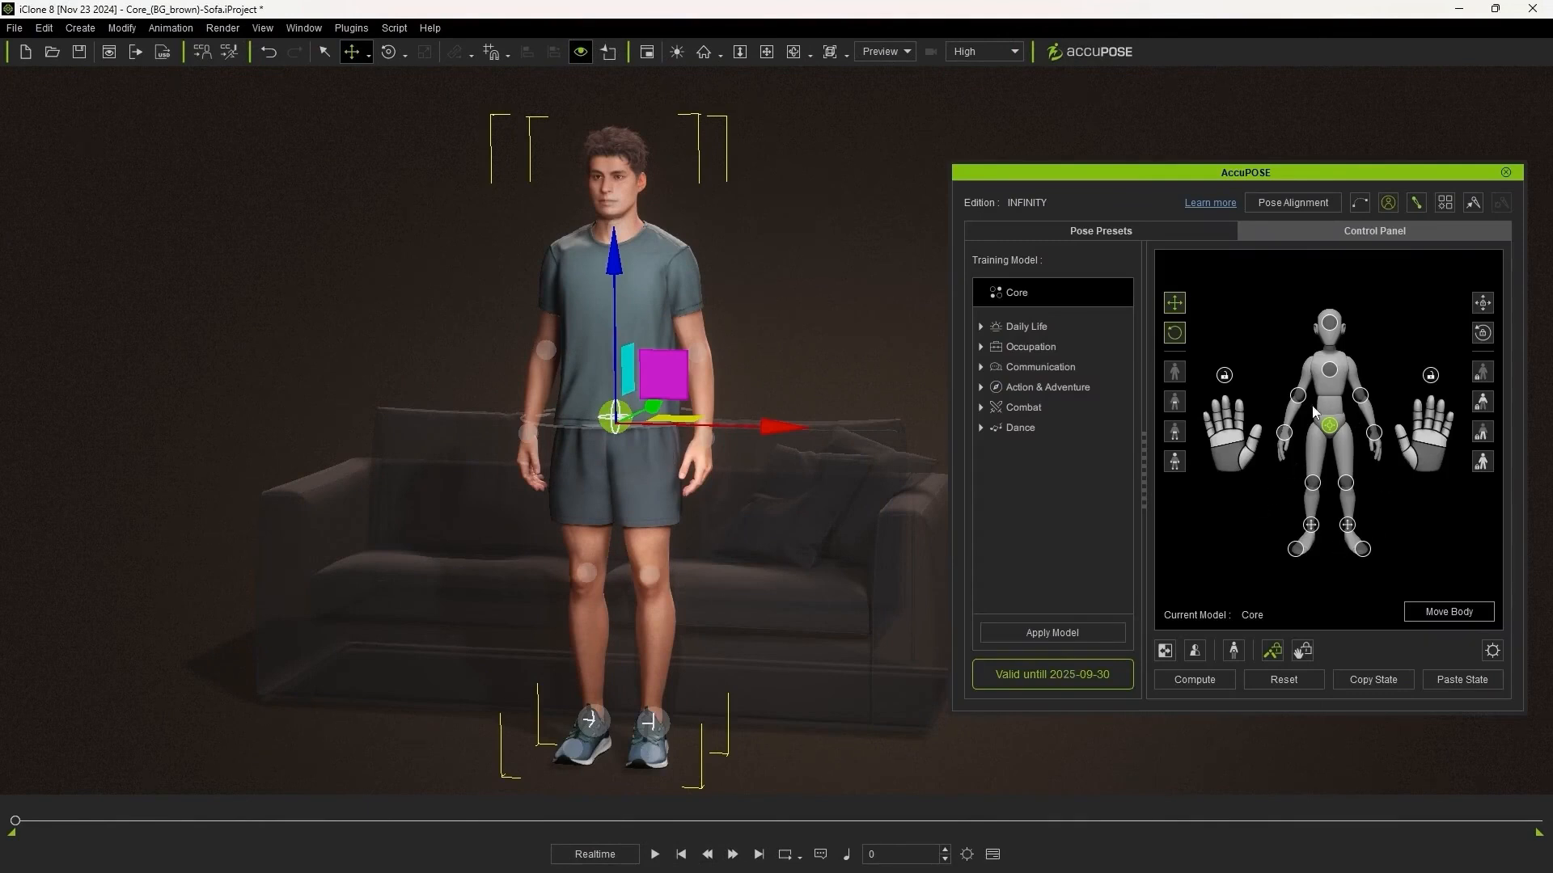
{"action": "right_click_drag", "start_coordinate": [733, 530], "coordinate": [624, 363]}
{"action": "left_click_drag", "start_coordinate": [612, 361], "coordinate": [719, 492]}
- Cross the seated character's right leg by placing its right foot over the left knee
{"action": "right_click_drag", "start_coordinate": [678, 571], "coordinate": [797, 576]}
{"action": "middle_click_drag", "start_coordinate": [813, 578], "coordinate": [761, 560]}
{"action": "left_click", "coordinate": [534, 716]}
{"action": "left_click_drag", "start_coordinate": [586, 656], "coordinate": [688, 495]}
{"action": "key", "text": "q"}
{"action": "right_click_drag", "start_coordinate": [603, 605], "coordinate": [695, 603]}
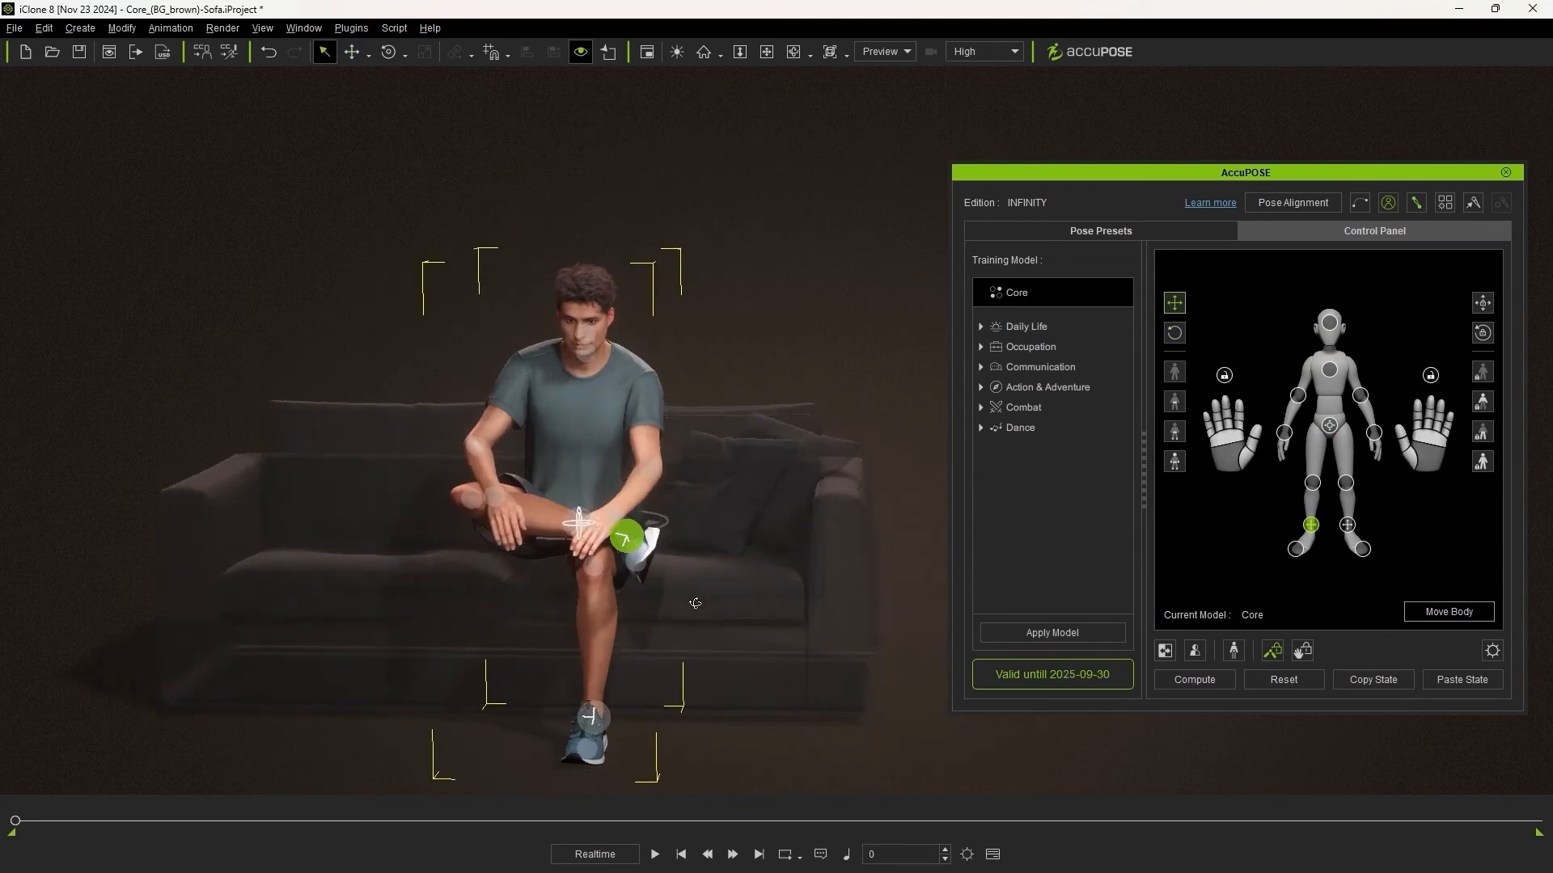
{"action": "right_click_drag", "start_coordinate": [802, 597], "coordinate": [714, 485]}
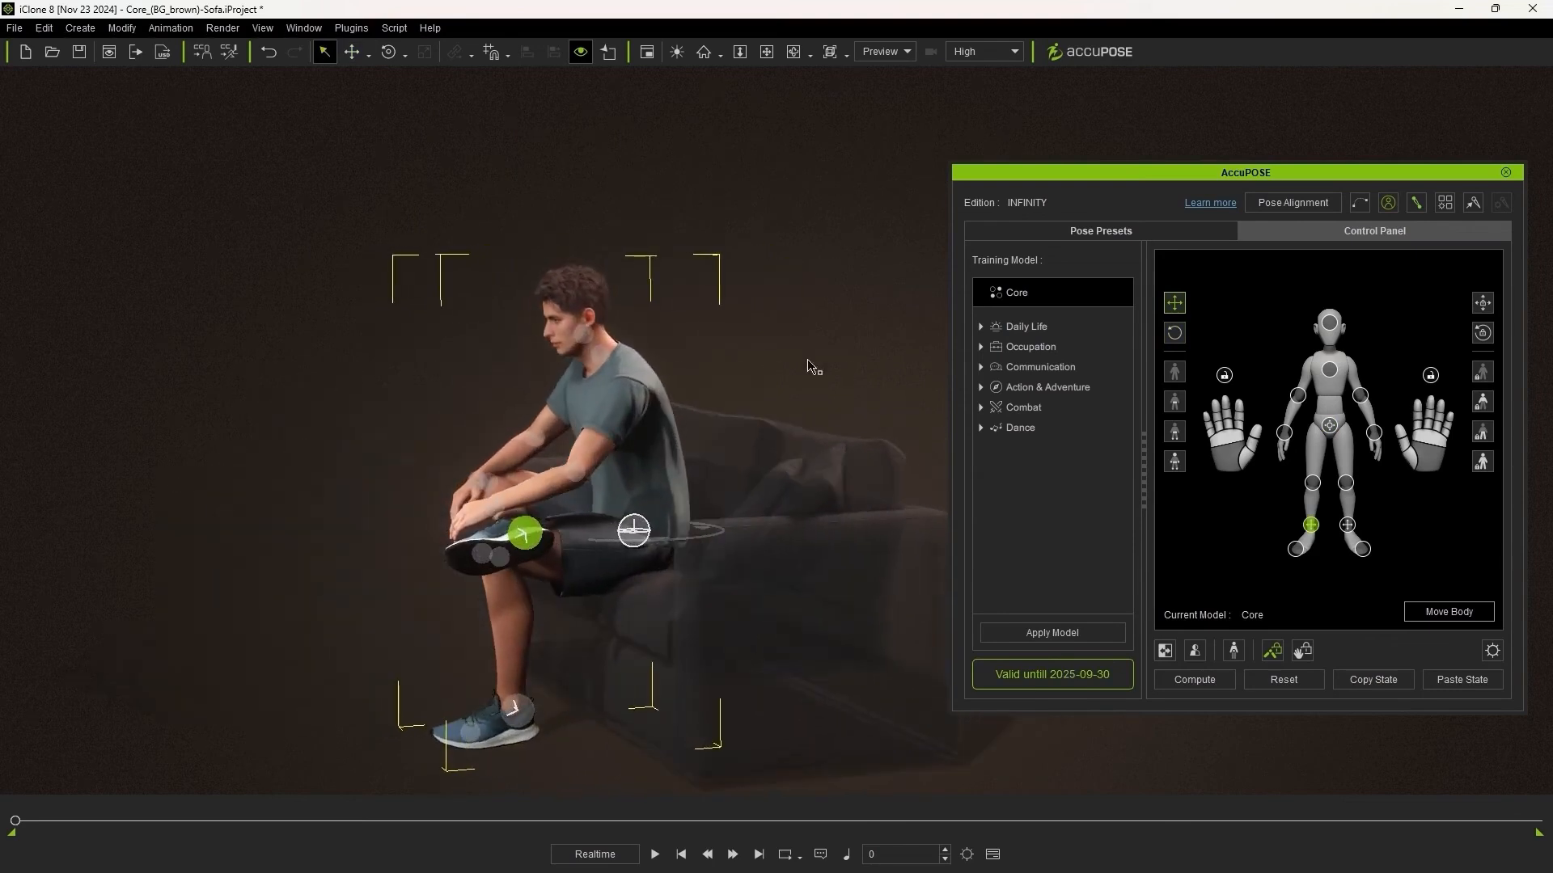
{"action": "right_click_drag", "start_coordinate": [803, 467], "coordinate": [680, 472]}
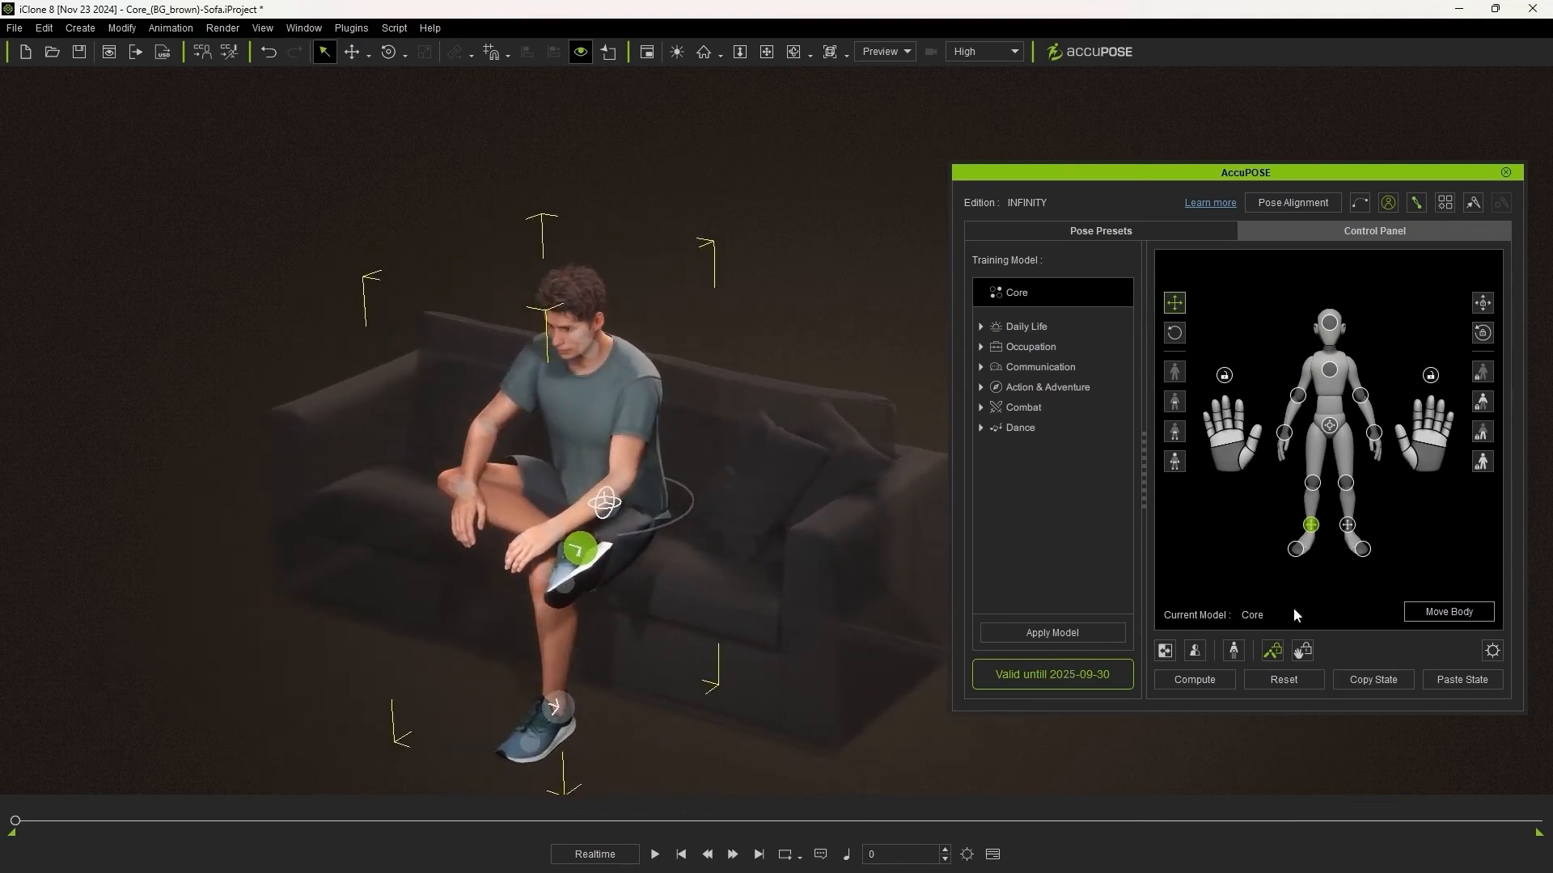
- Use Move Body to shift the seated character farther back on the sofa and rotate the whole body slightly
{"action": "left_click", "coordinate": [1448, 612]}
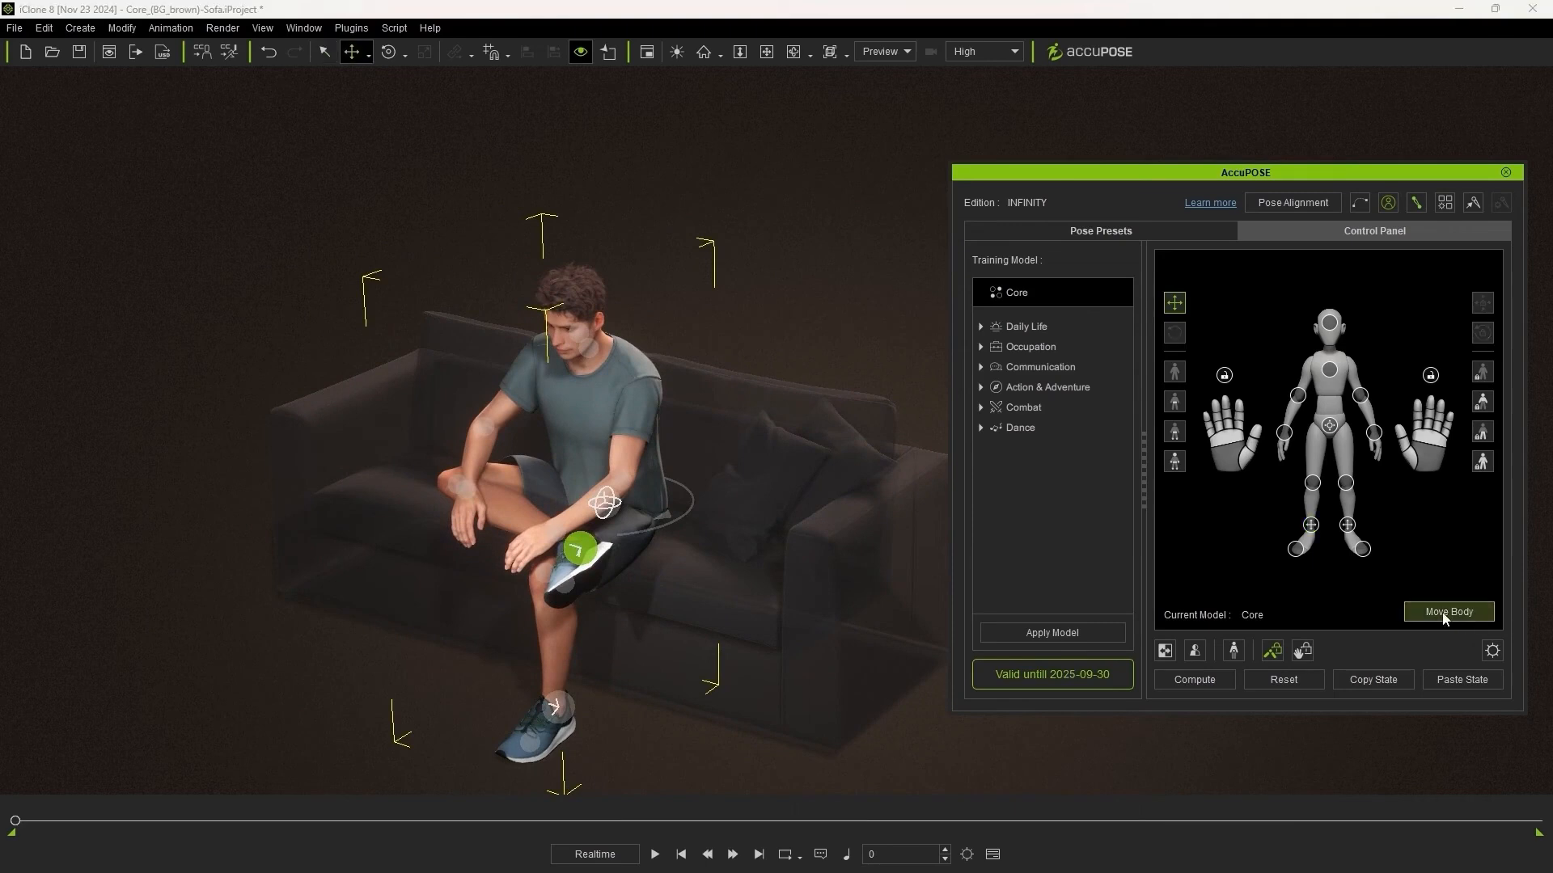
{"action": "left_click_drag", "start_coordinate": [796, 460], "coordinate": [821, 454]}
{"action": "right_click_drag", "start_coordinate": [518, 587], "coordinate": [638, 602]}
{"action": "middle_click_drag", "start_coordinate": [638, 603], "coordinate": [572, 645]}
{"action": "key", "text": "e"}
{"action": "mouse_move", "coordinate": [681, 558]}
{"action": "left_mouse_down"}
{"action": "mouse_move", "coordinate": [618, 534]}
{"action": "mouse_move", "coordinate": [695, 558]}
{"action": "mouse_move", "coordinate": [647, 558]}
{"action": "mouse_move", "coordinate": [675, 559]}
{"action": "left_mouse_up"}
{"action": "key", "text": "q"}
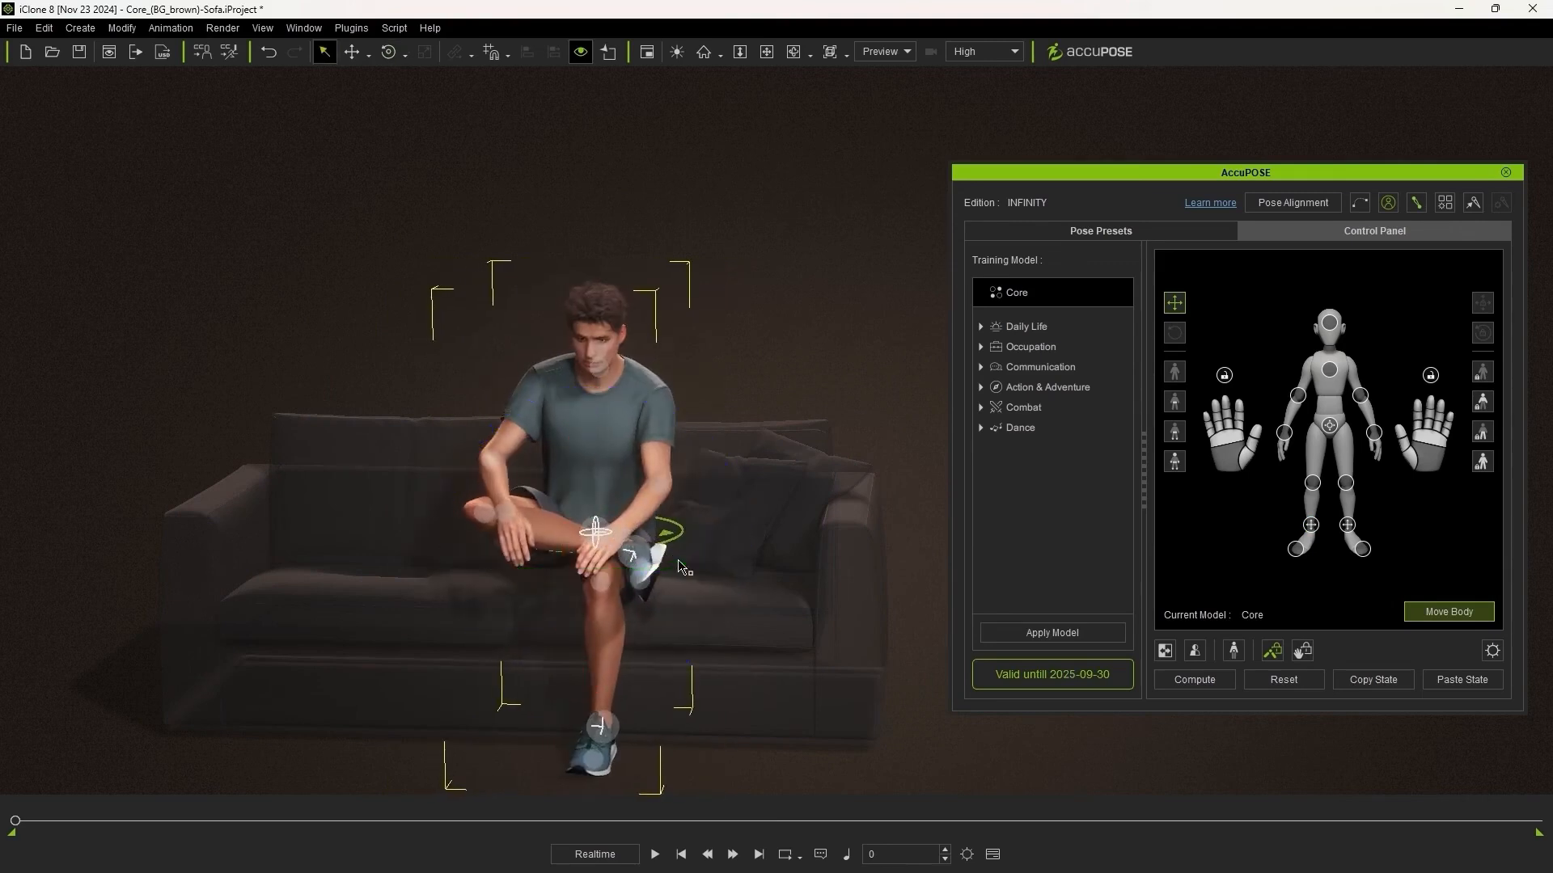
- Constrain both the translation and the rotation of the seated character's right hand
{"action": "middle_click_drag", "start_coordinate": [727, 556], "coordinate": [728, 531]}
{"action": "right_click_drag", "start_coordinate": [530, 628], "coordinate": [652, 623]}
{"action": "scroll", "coordinate": [653, 619], "scroll_direction": "up", "scroll_amount": 1}
{"action": "middle_click_drag", "start_coordinate": [656, 608], "coordinate": [744, 632]}
{"action": "scroll", "coordinate": [729, 647], "scroll_direction": "up", "scroll_amount": 2}
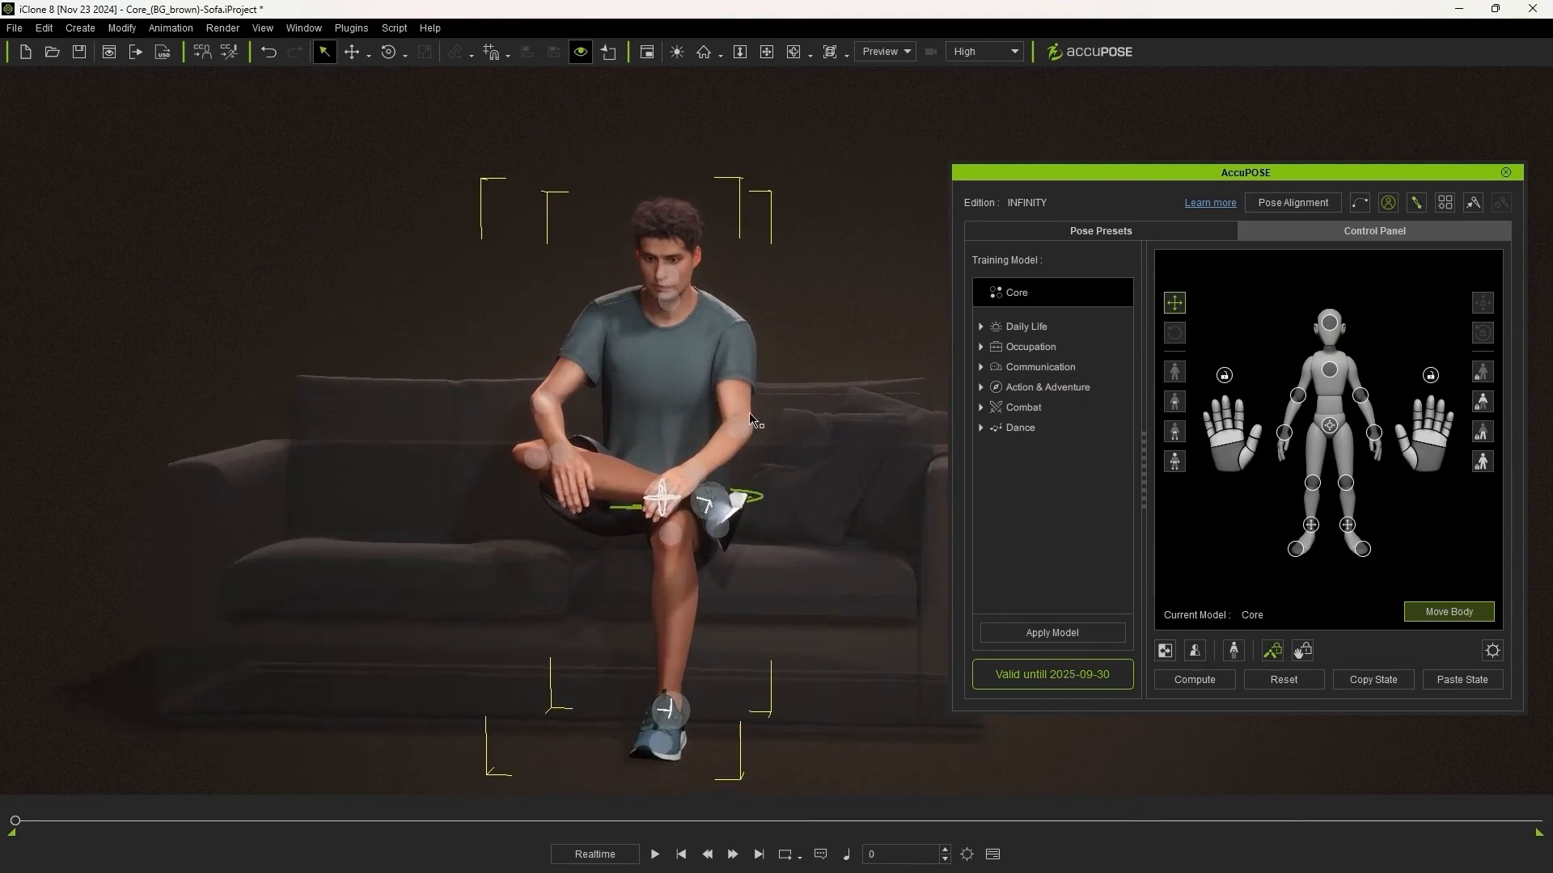
{"action": "left_click", "coordinate": [557, 458]}
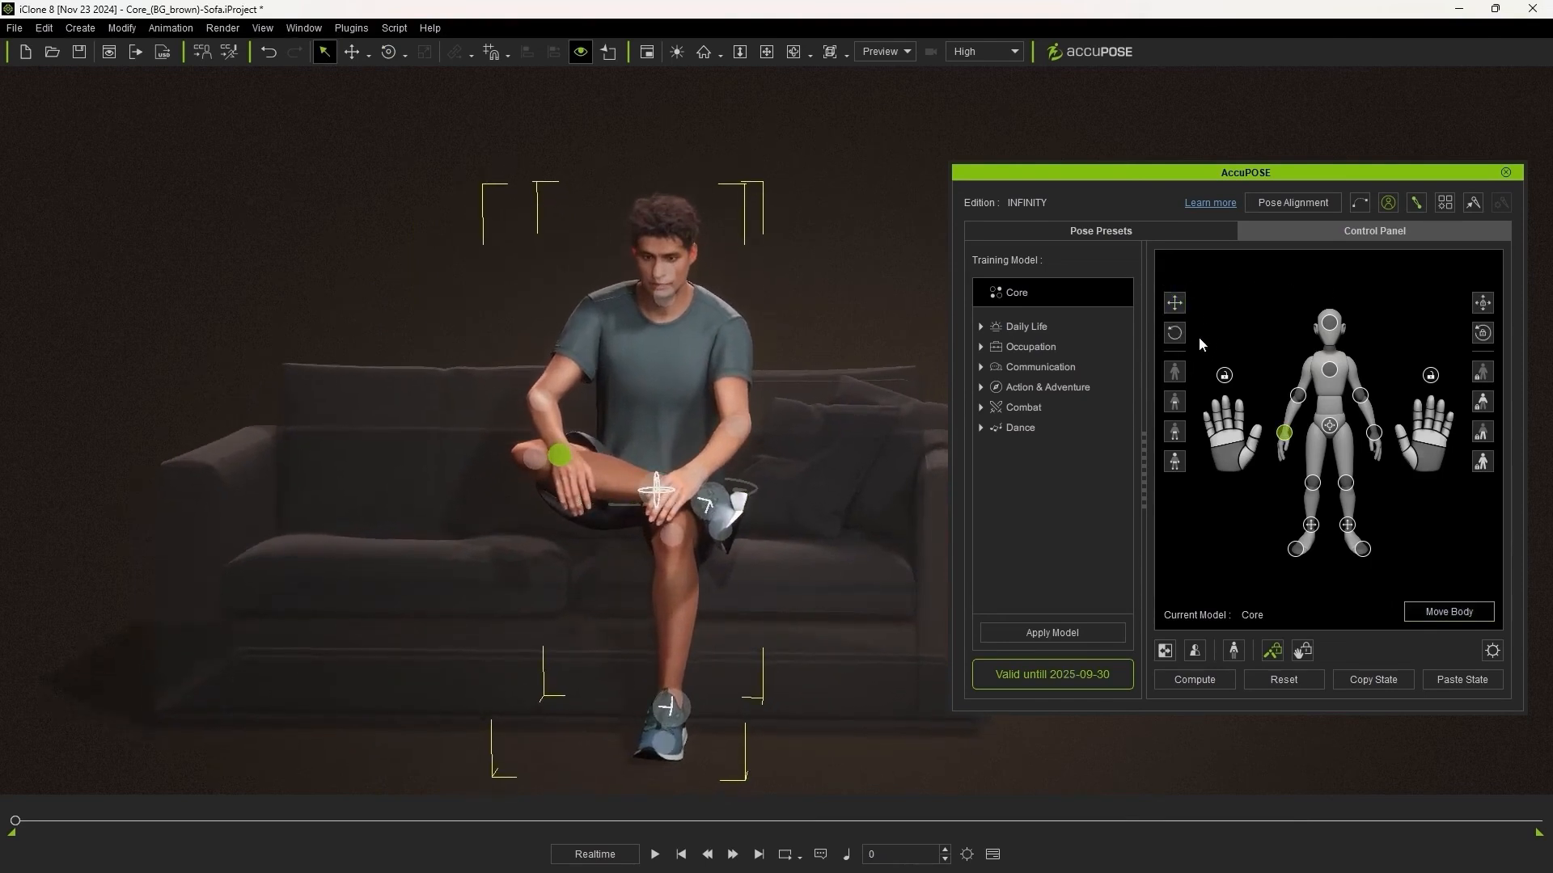
{"action": "key", "text": "shift+w"}
{"action": "key", "text": "shift+e"}
- Move the right hand outward until it rests on the knee of the crossed leg
{"action": "key", "text": "w"}
{"action": "right_click_drag", "start_coordinate": [769, 552], "coordinate": [462, 571]}
{"action": "left_click_drag", "start_coordinate": [615, 405], "coordinate": [625, 384]}
{"action": "right_click_drag", "start_coordinate": [625, 525], "coordinate": [816, 513]}
{"action": "left_click_drag", "start_coordinate": [621, 396], "coordinate": [587, 406]}
{"action": "right_click_drag", "start_coordinate": [589, 486], "coordinate": [389, 493]}
{"action": "key", "text": "e"}
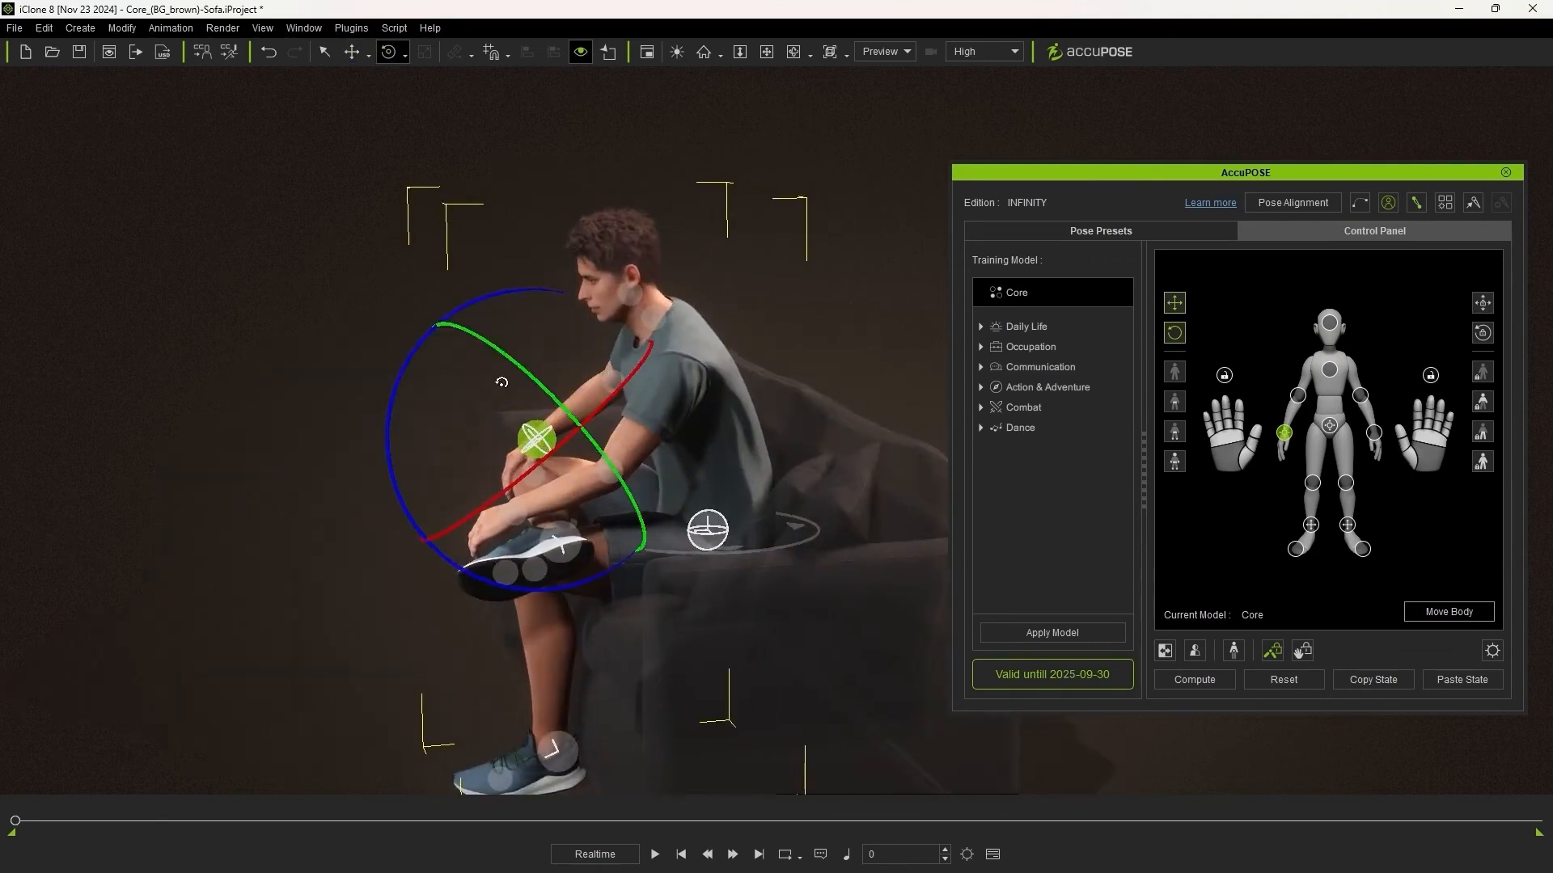
{"action": "key", "text": "w"}
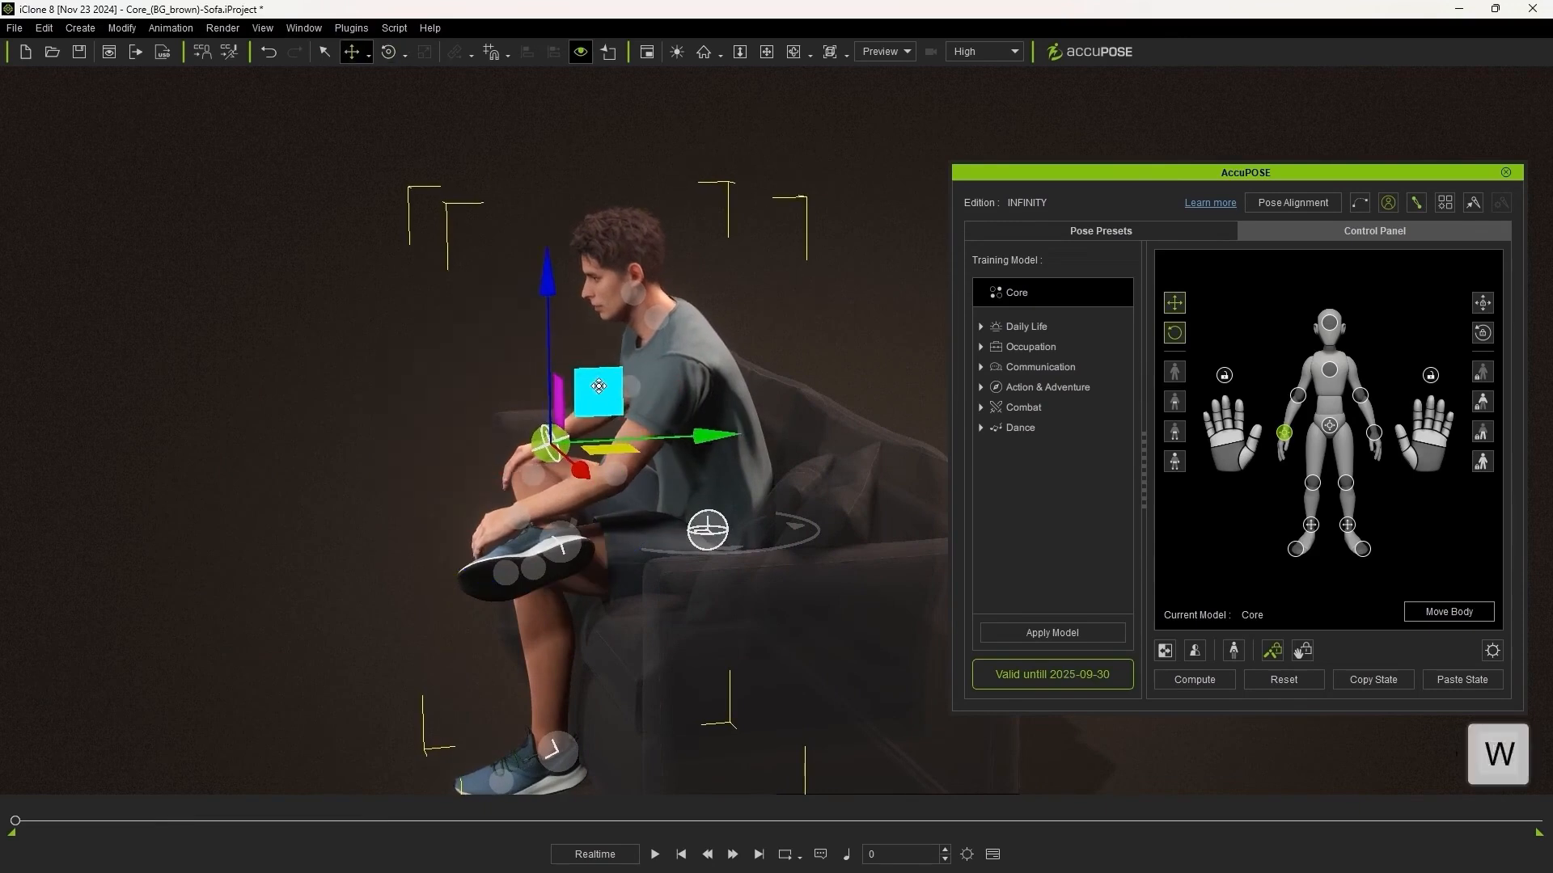
{"action": "right_click_drag", "start_coordinate": [584, 476], "coordinate": [775, 490]}
{"action": "key", "text": "q"}
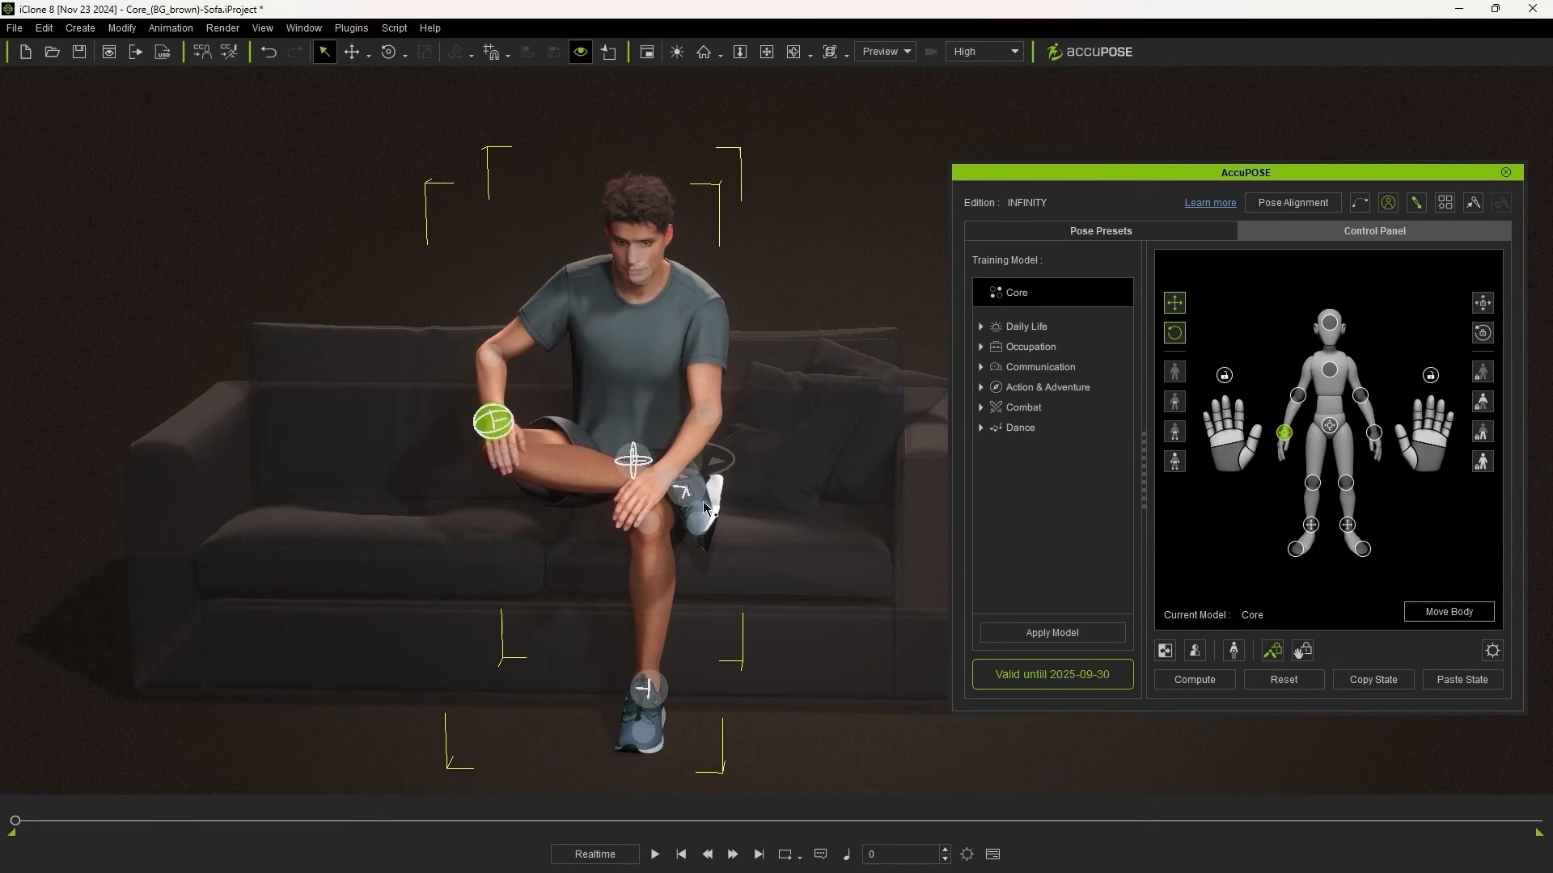
- Move the left hand along the crossed leg toward the right shin
{"action": "left_click", "coordinate": [661, 471]}
{"action": "key", "text": "w"}
{"action": "right_click_drag", "start_coordinate": [833, 580], "coordinate": [566, 558]}
{"action": "left_click_drag", "start_coordinate": [700, 426], "coordinate": [754, 407]}
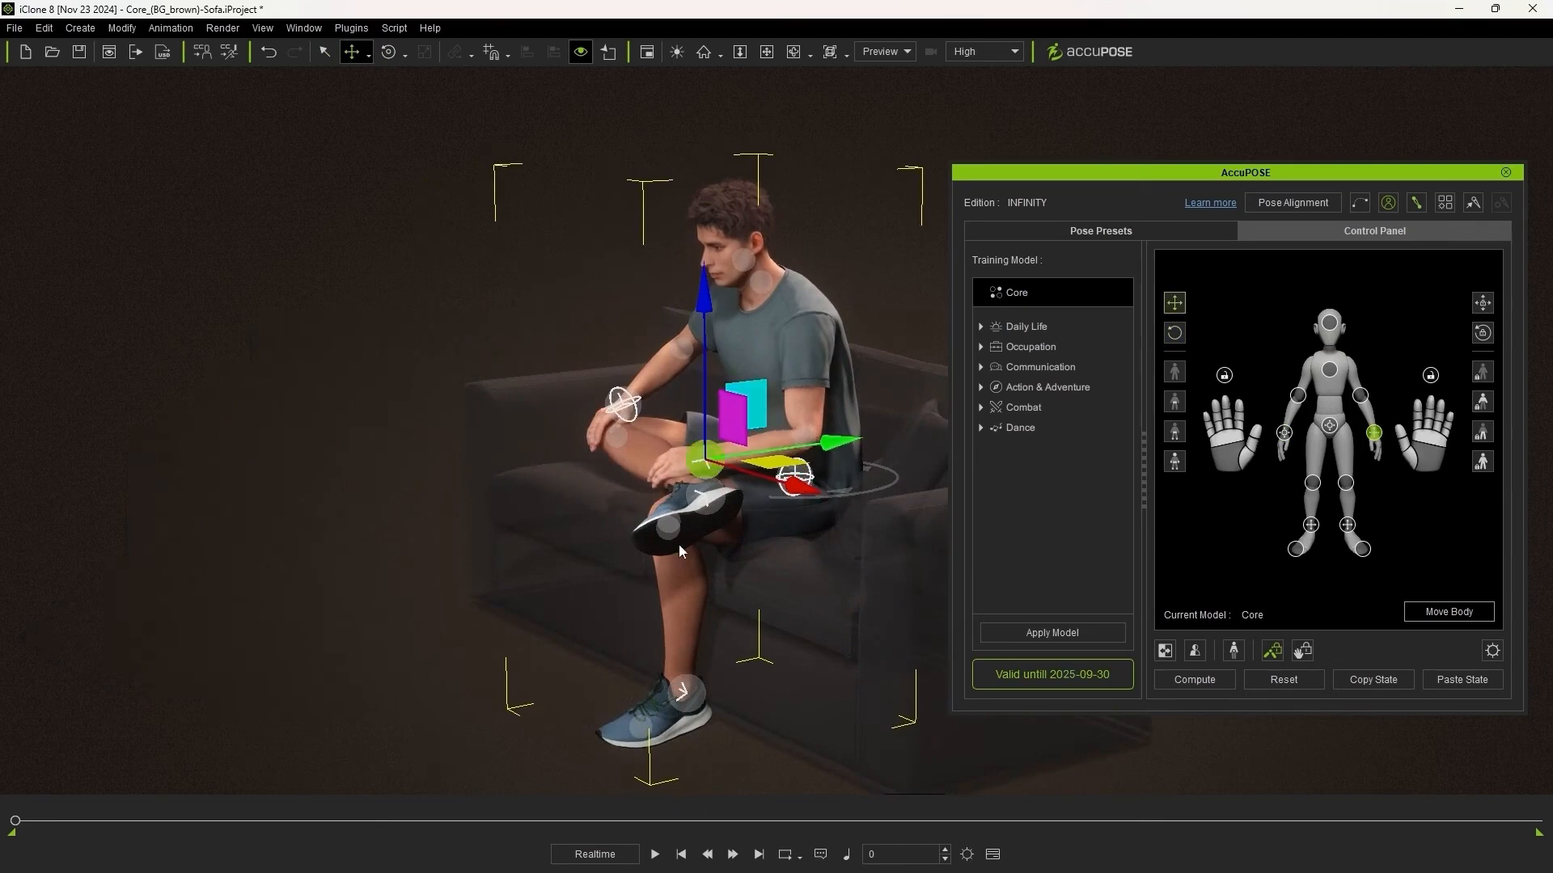
{"action": "right_click_drag", "start_coordinate": [679, 548], "coordinate": [771, 501]}
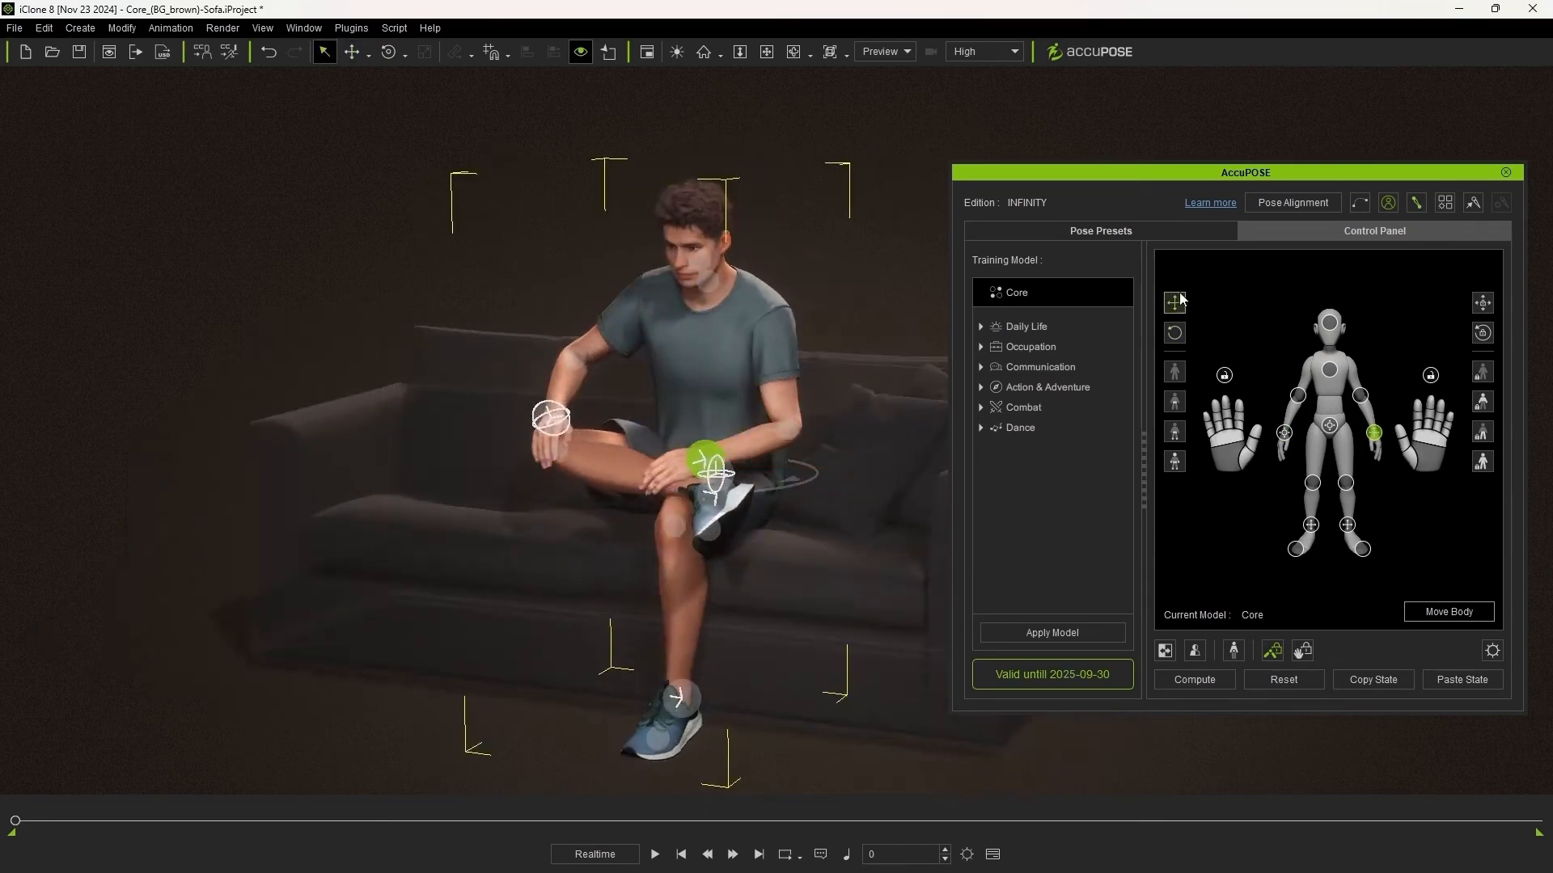
{"action": "right_click_drag", "start_coordinate": [587, 559], "coordinate": [756, 638]}
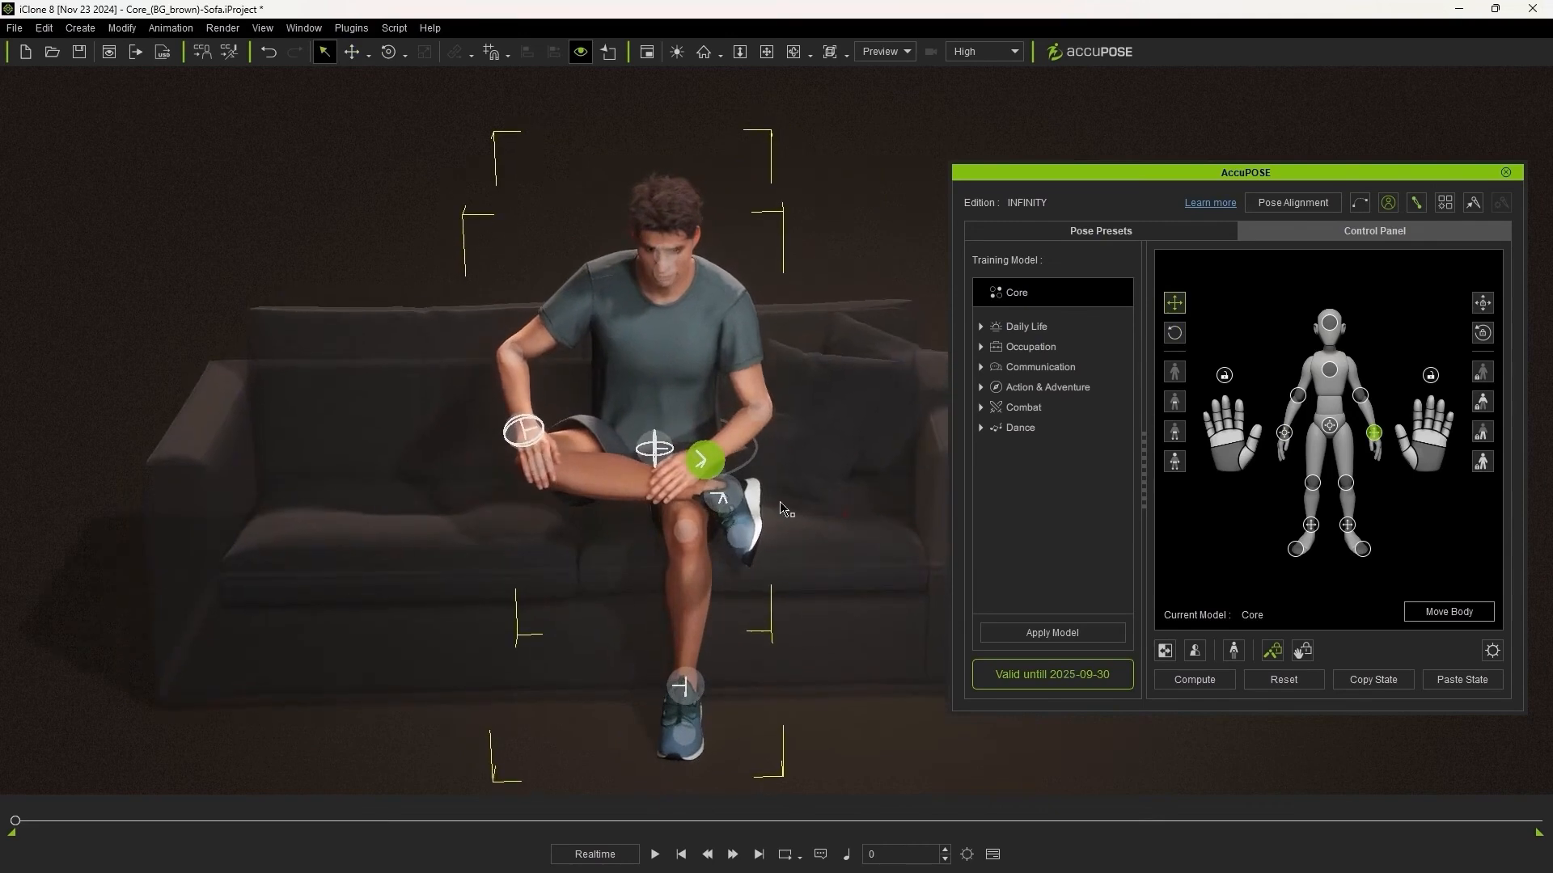
- Rotate the left hand so that it rests naturally over the crossed leg's shin near the ankle
{"action": "key", "text": "e"}
{"action": "left_click_drag", "start_coordinate": [804, 464], "coordinate": [800, 434]}
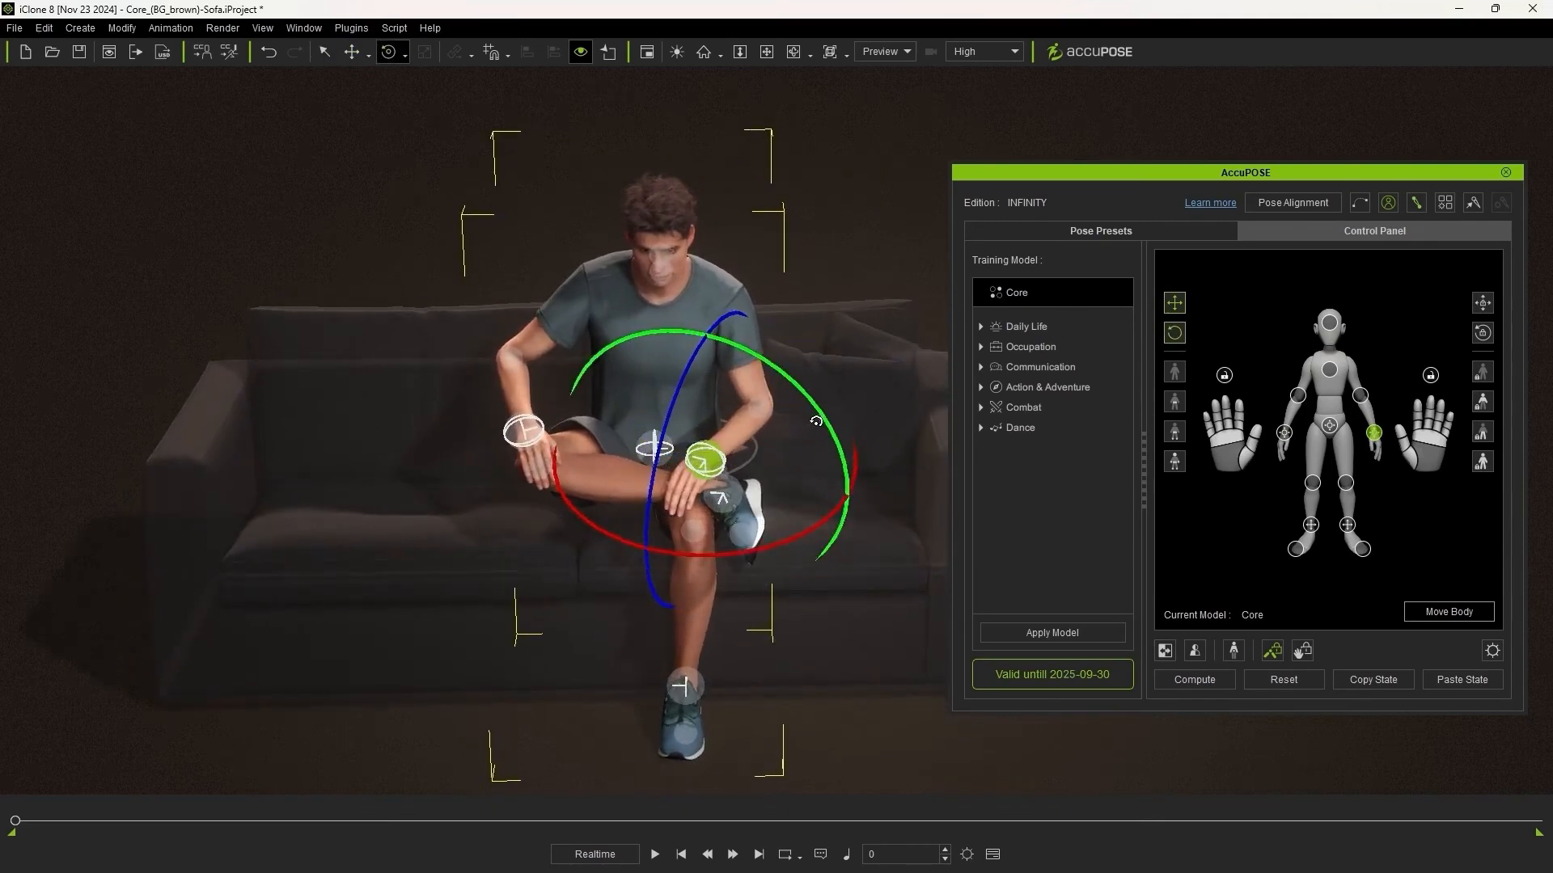
{"action": "key", "text": "q"}
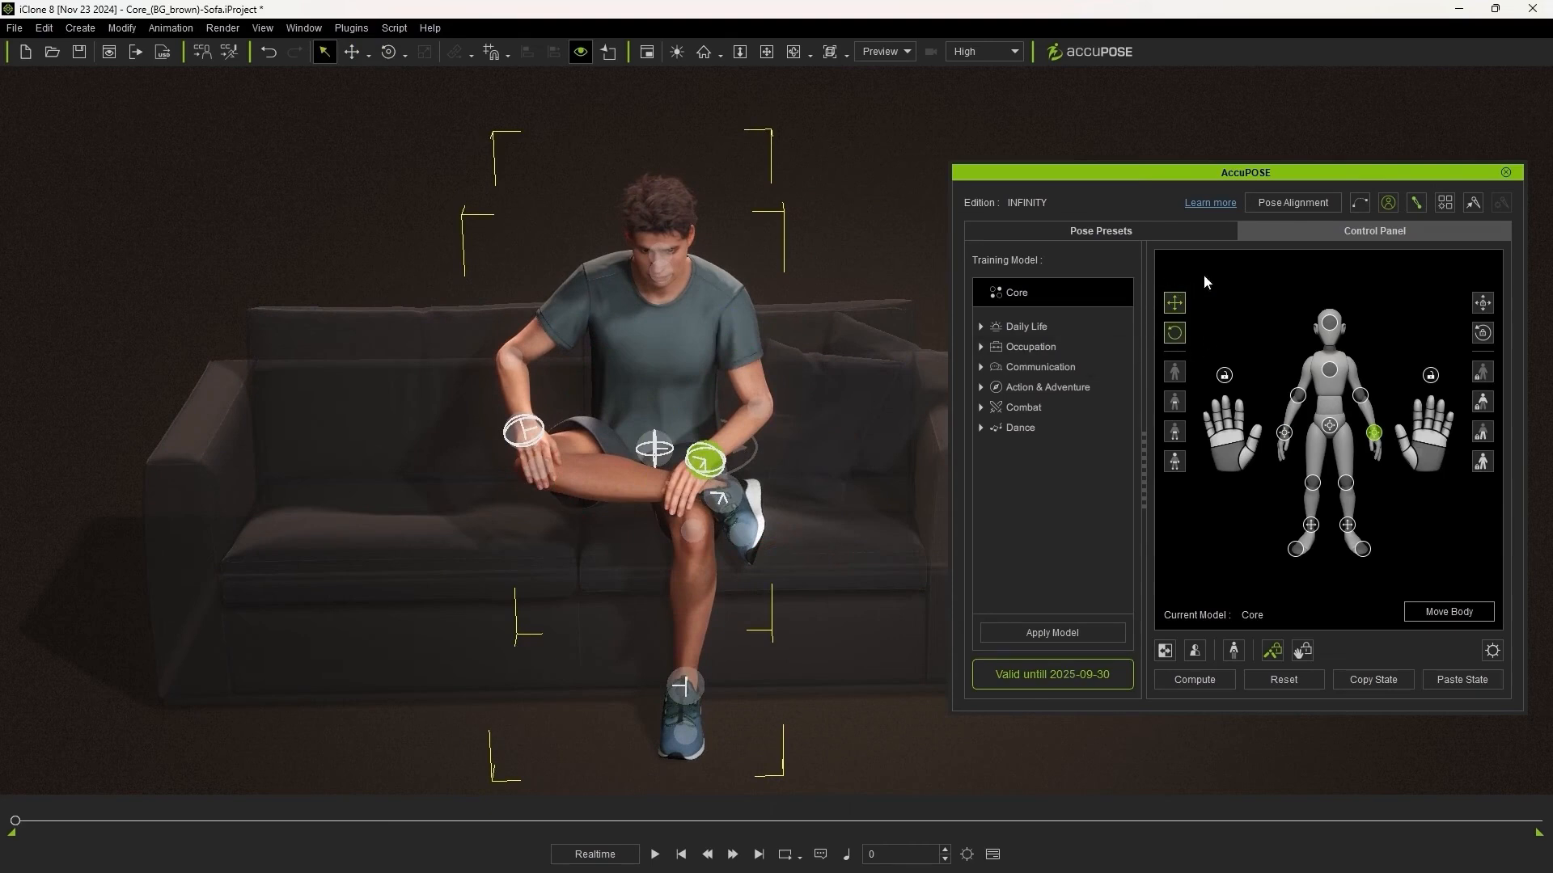
{"action": "key", "text": "e"}
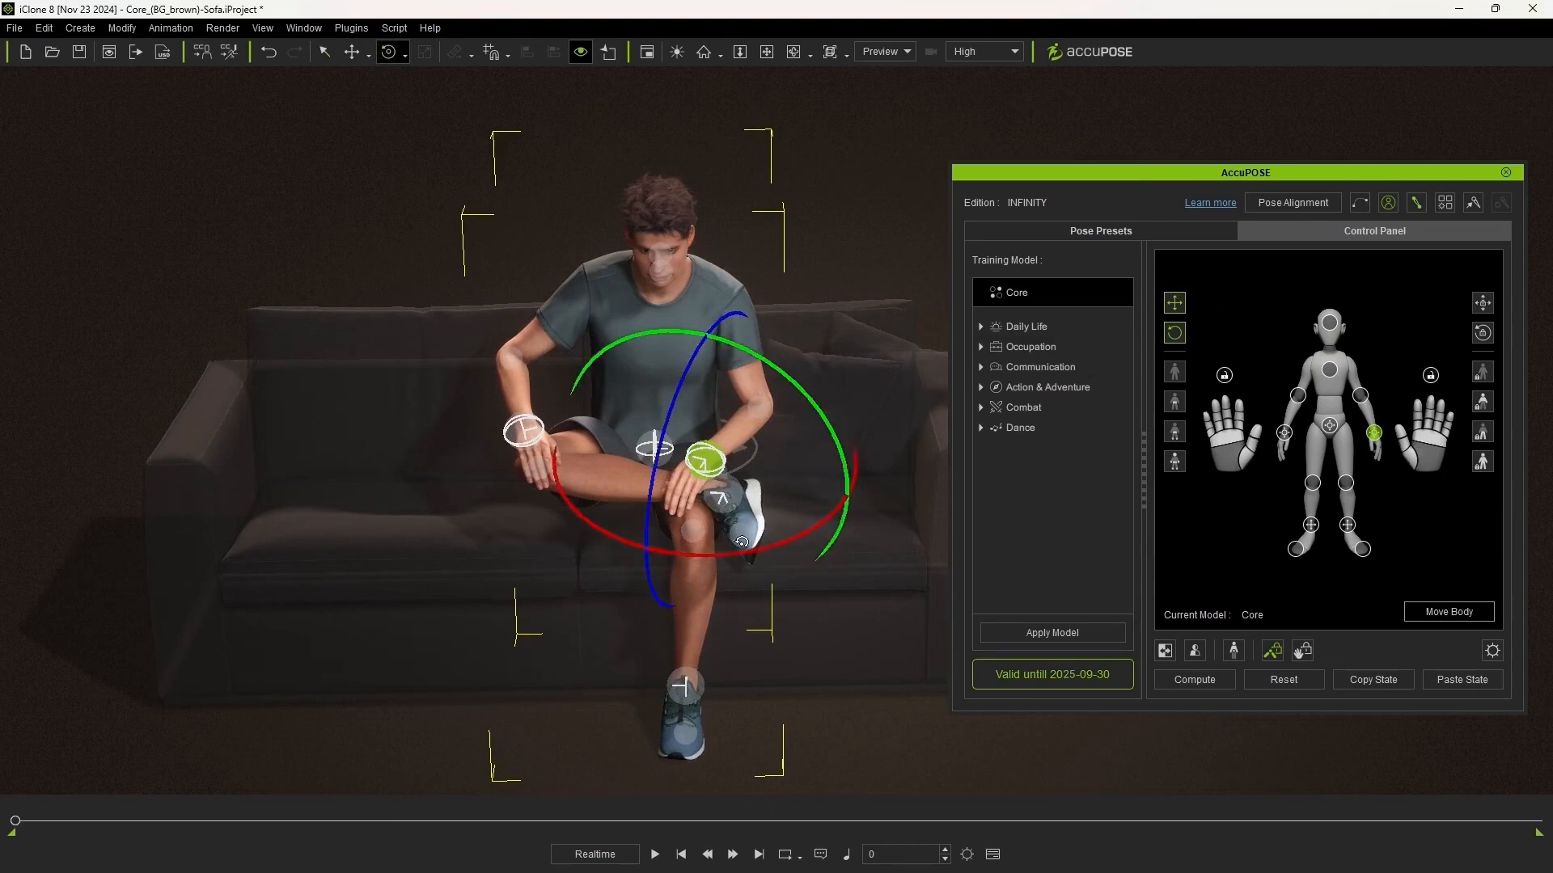
{"action": "key", "text": "w"}
{"action": "right_click_drag", "start_coordinate": [543, 388], "coordinate": [718, 444]}
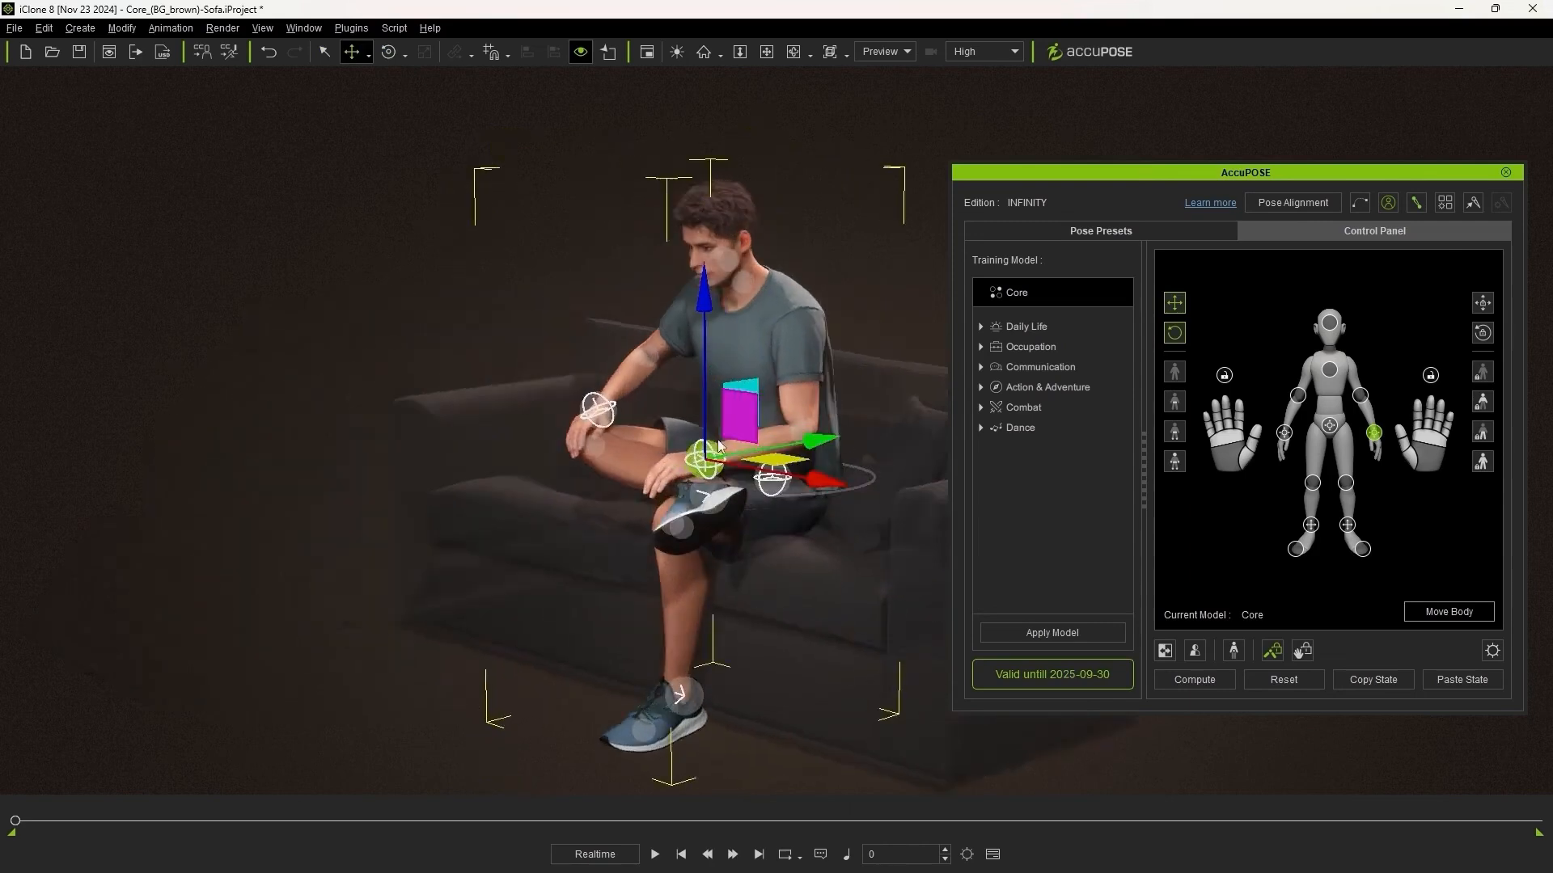
{"action": "right_click_drag", "start_coordinate": [622, 518], "coordinate": [883, 462]}
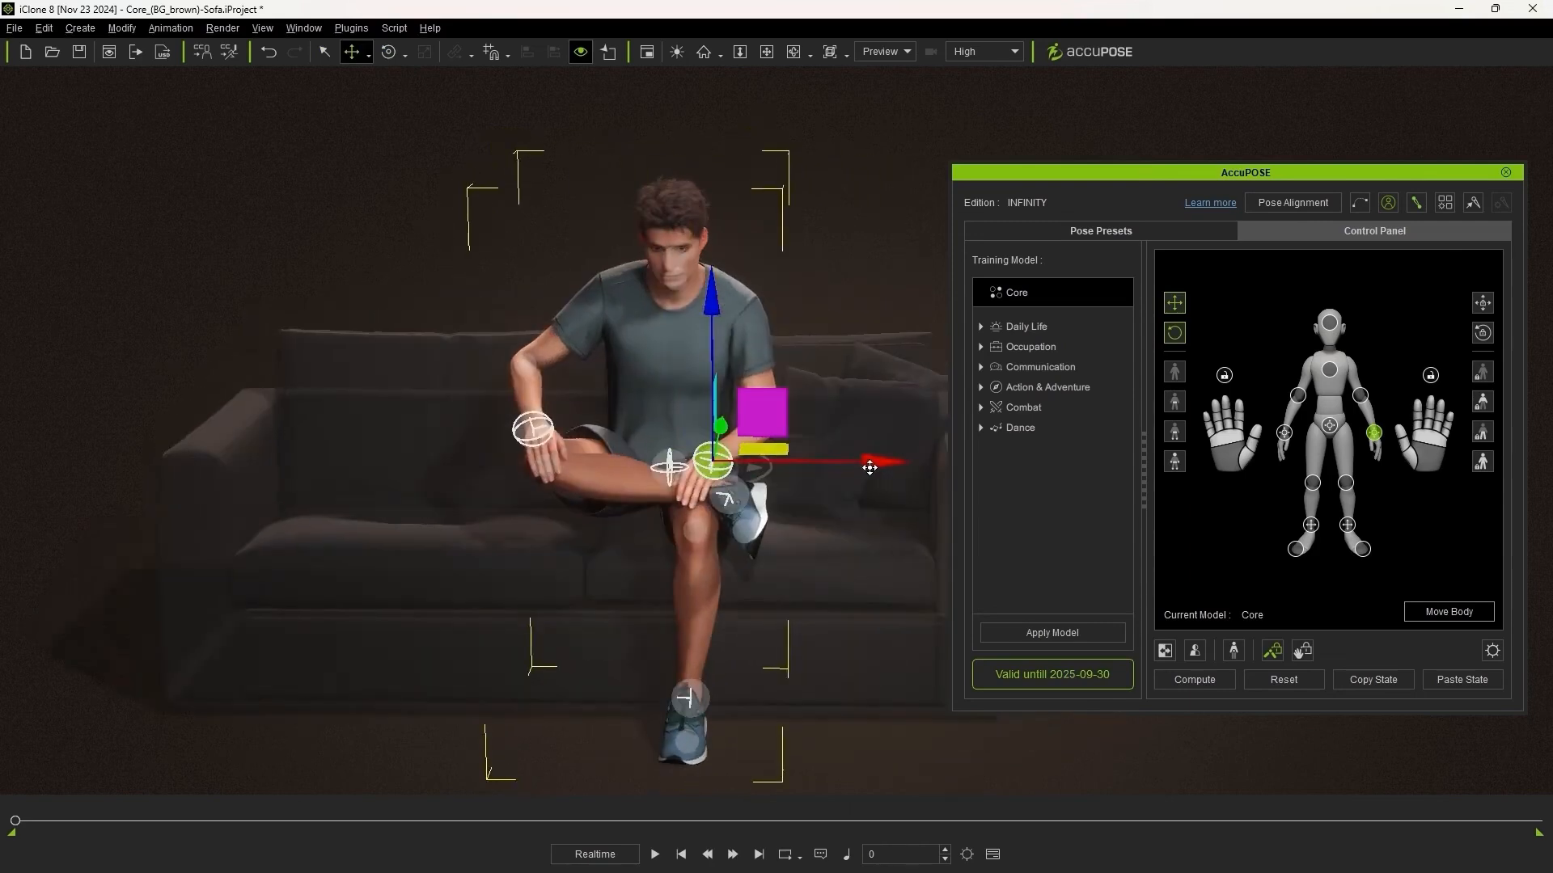
{"action": "key", "text": "q"}
{"action": "right_click_drag", "start_coordinate": [817, 639], "coordinate": [803, 594]}
{"action": "middle_click_drag", "start_coordinate": [803, 595], "coordinate": [759, 617]}
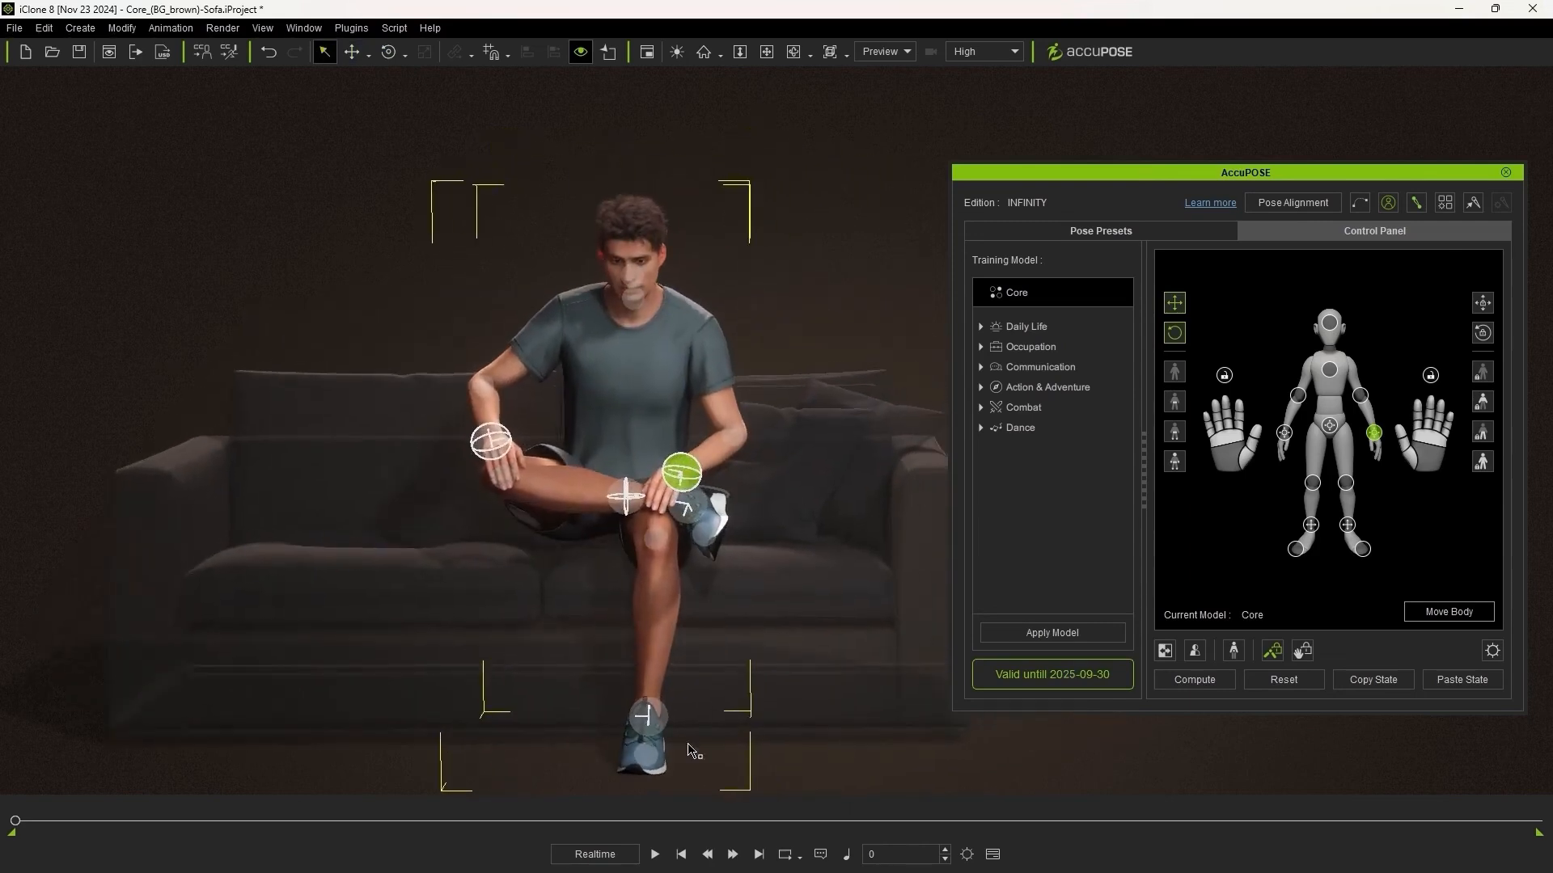
- Rotate the seated character's head and the thumb of the right hand
{"action": "left_click", "coordinate": [639, 274]}
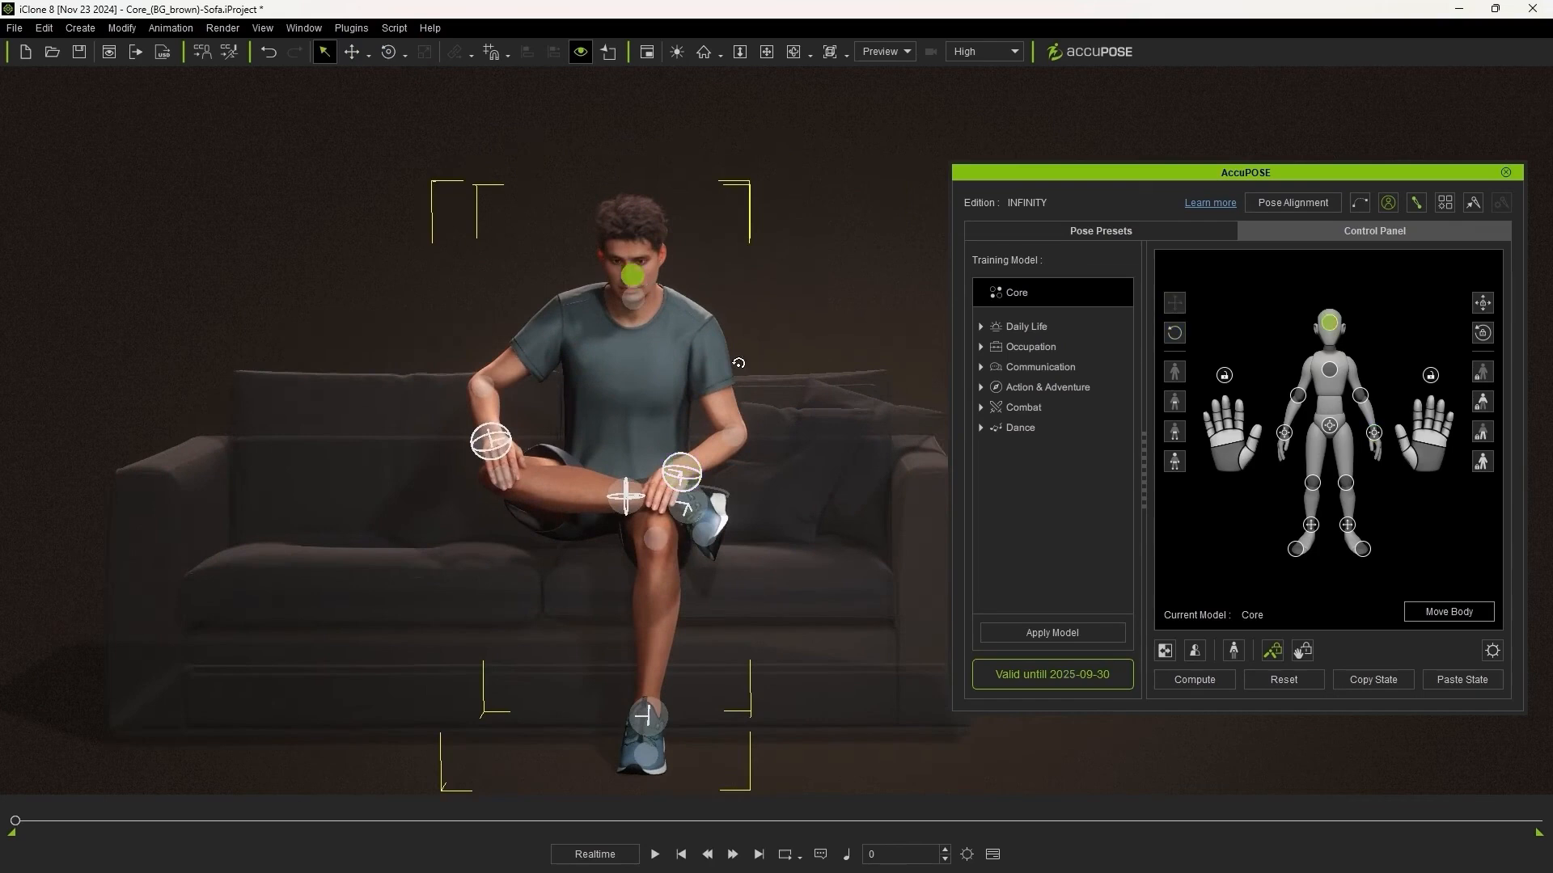
{"action": "key", "text": "e"}
{"action": "key", "text": "q"}
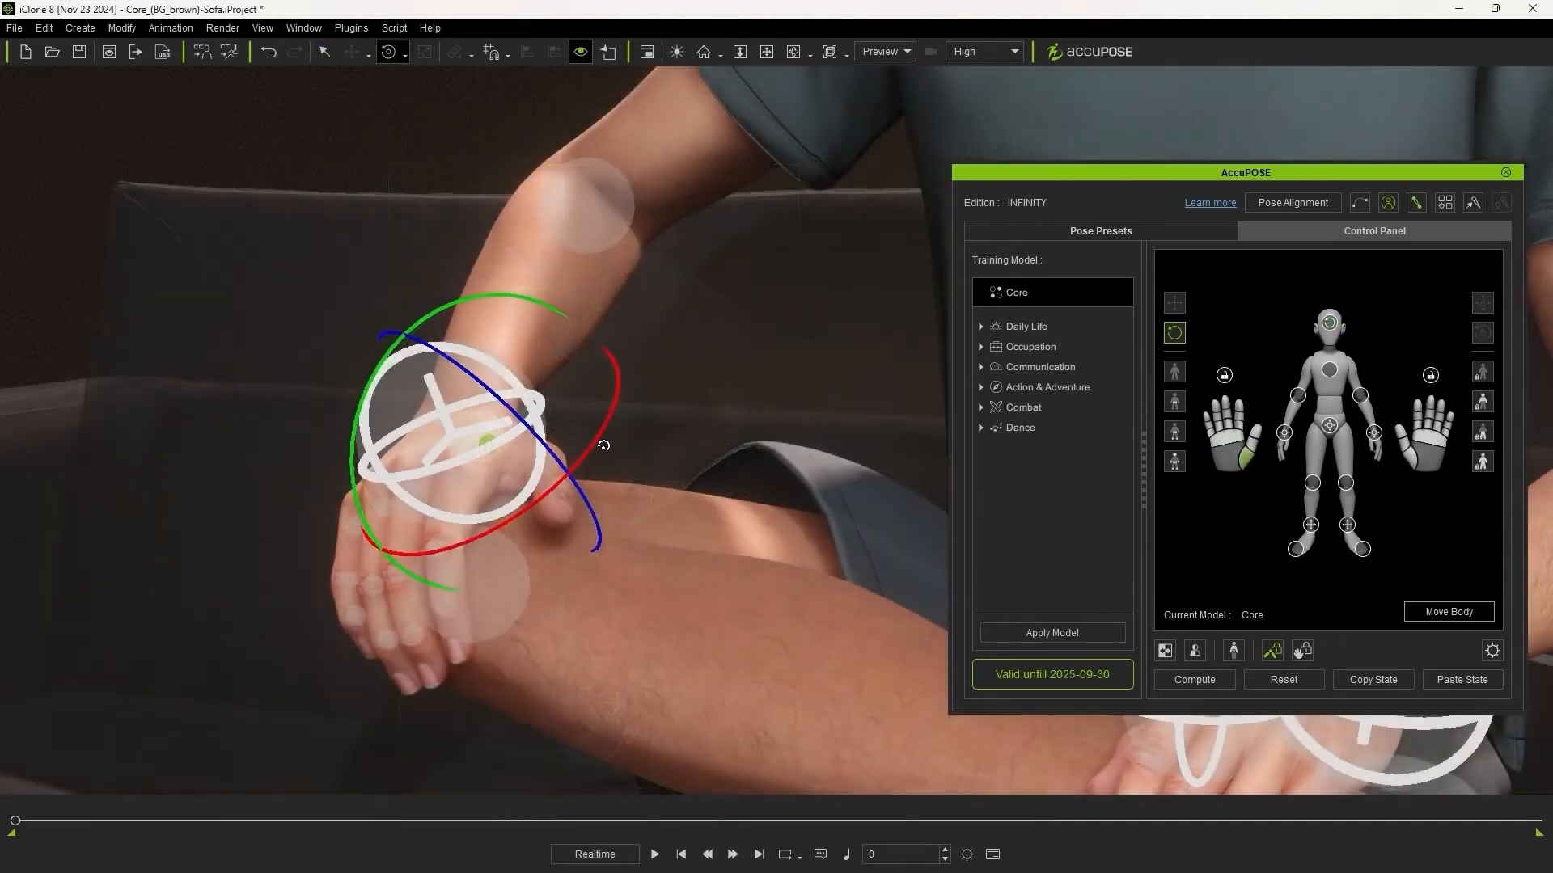
{"action": "key", "text": "q"}
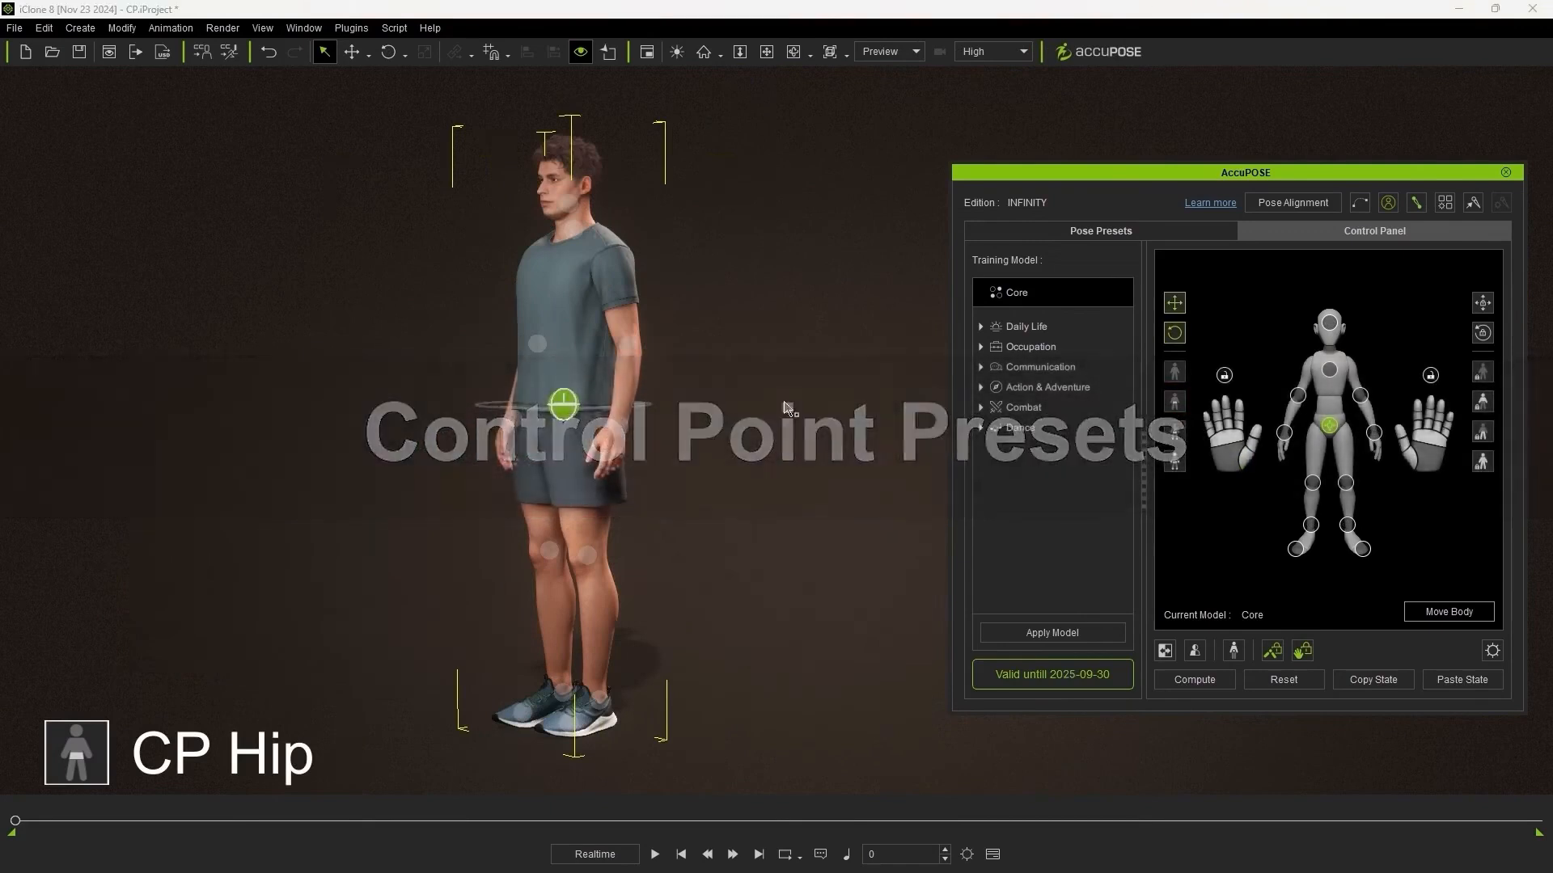
- Rotate the standing character's hip until the body pitches face down, with only the hip constrained
{"action": "key", "text": "e"}
{"action": "left_click_drag", "start_coordinate": [457, 339], "coordinate": [545, 296]}
{"action": "right_click_drag", "start_coordinate": [679, 395], "coordinate": [648, 674]}
{"action": "left_click_drag", "start_coordinate": [613, 410], "coordinate": [672, 486]}
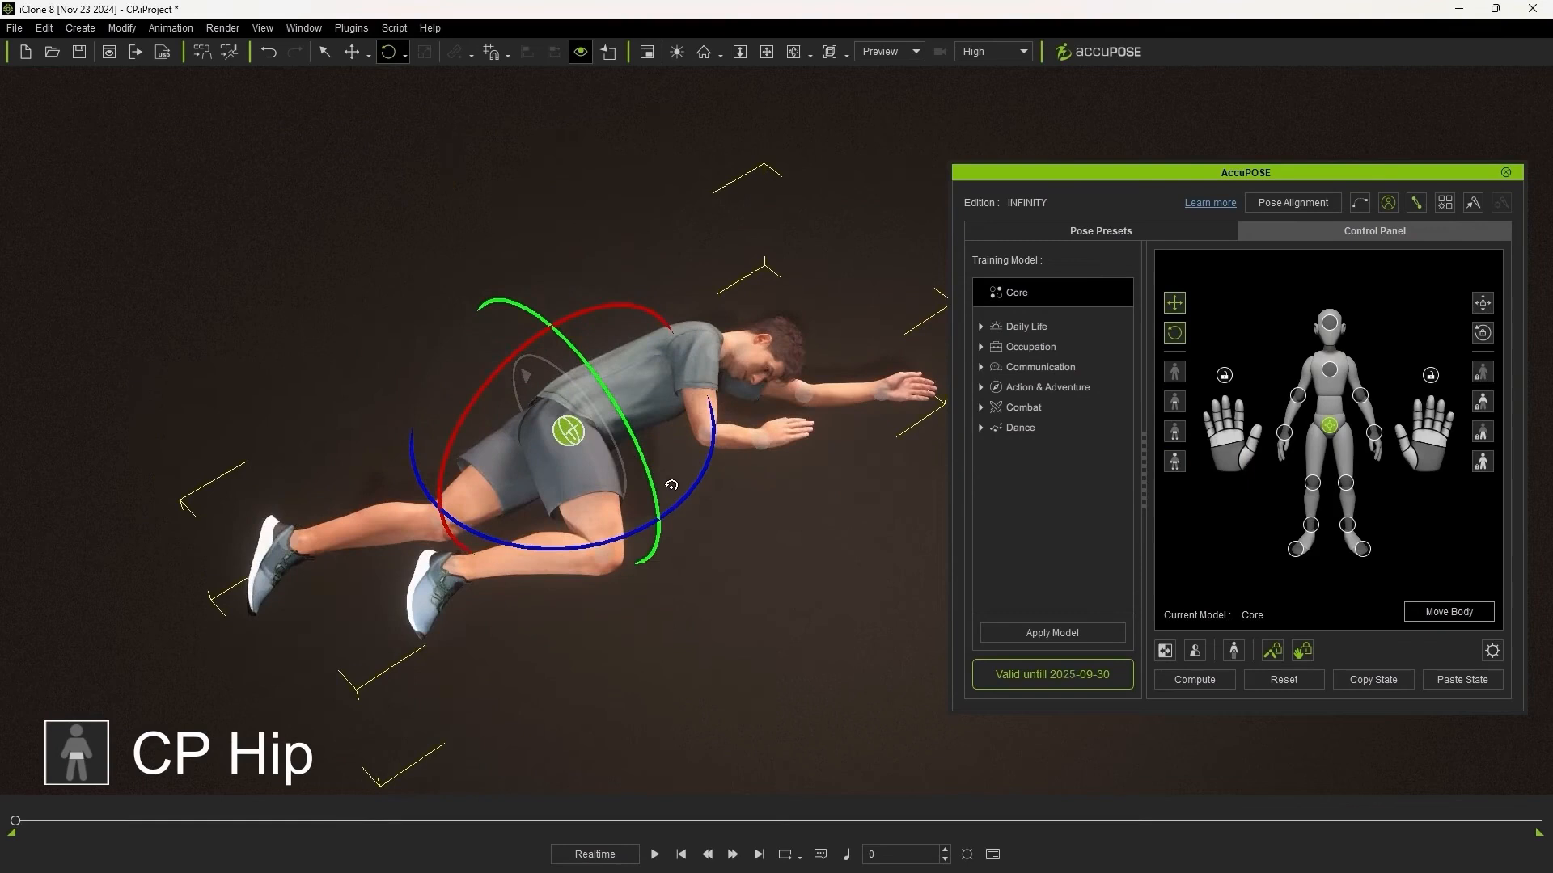
{"action": "key", "text": "q"}
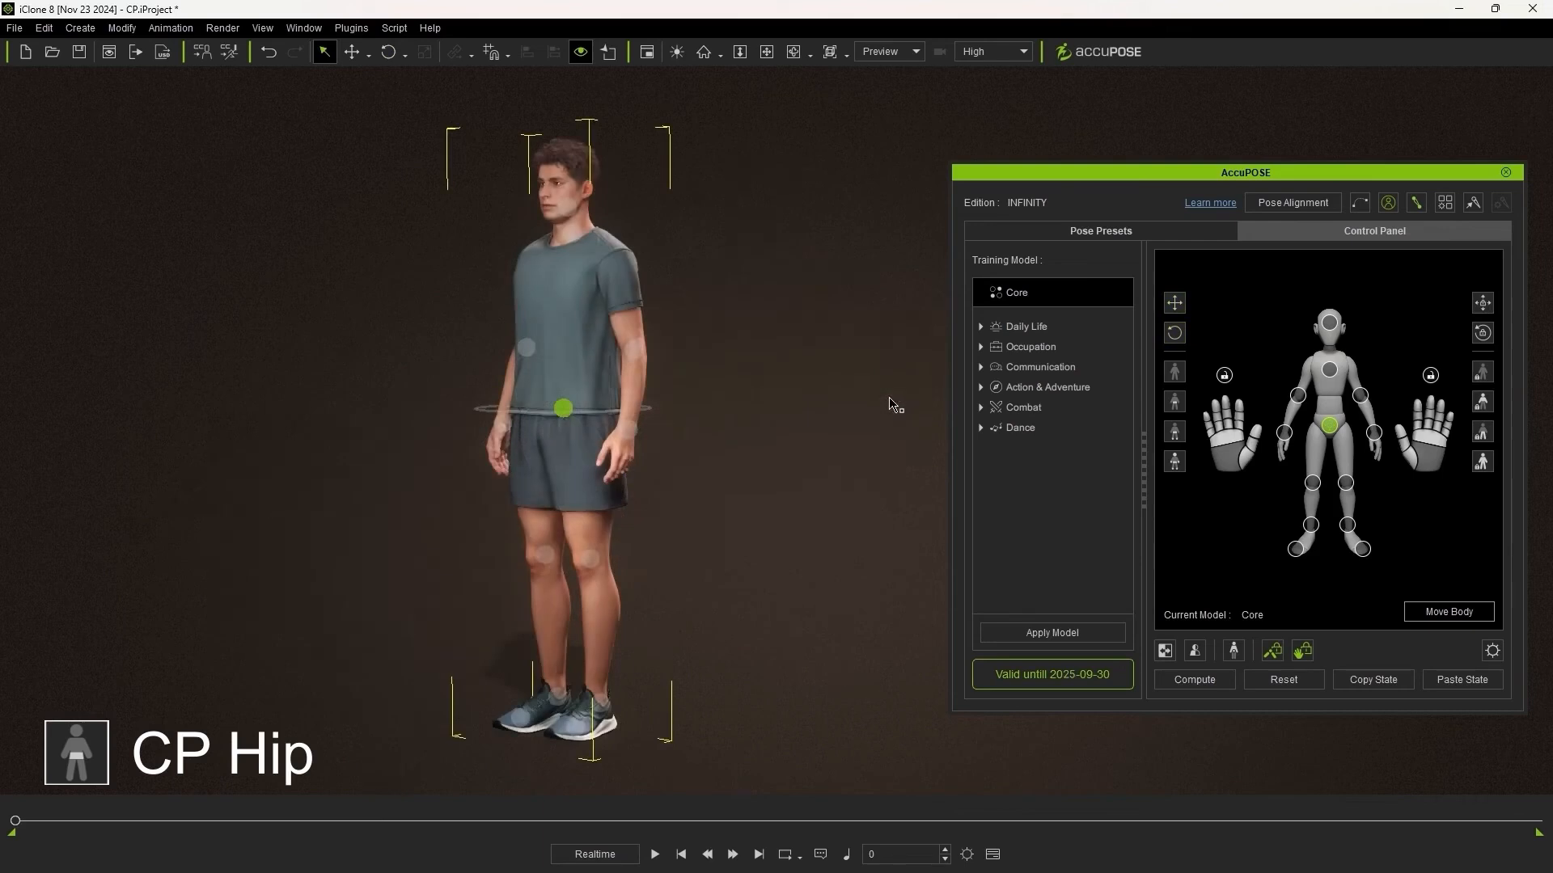
- Apply the CP Hip preset to the standing character and rotate the hip to flip the body into a handstand
{"action": "key", "text": "shift+2"}
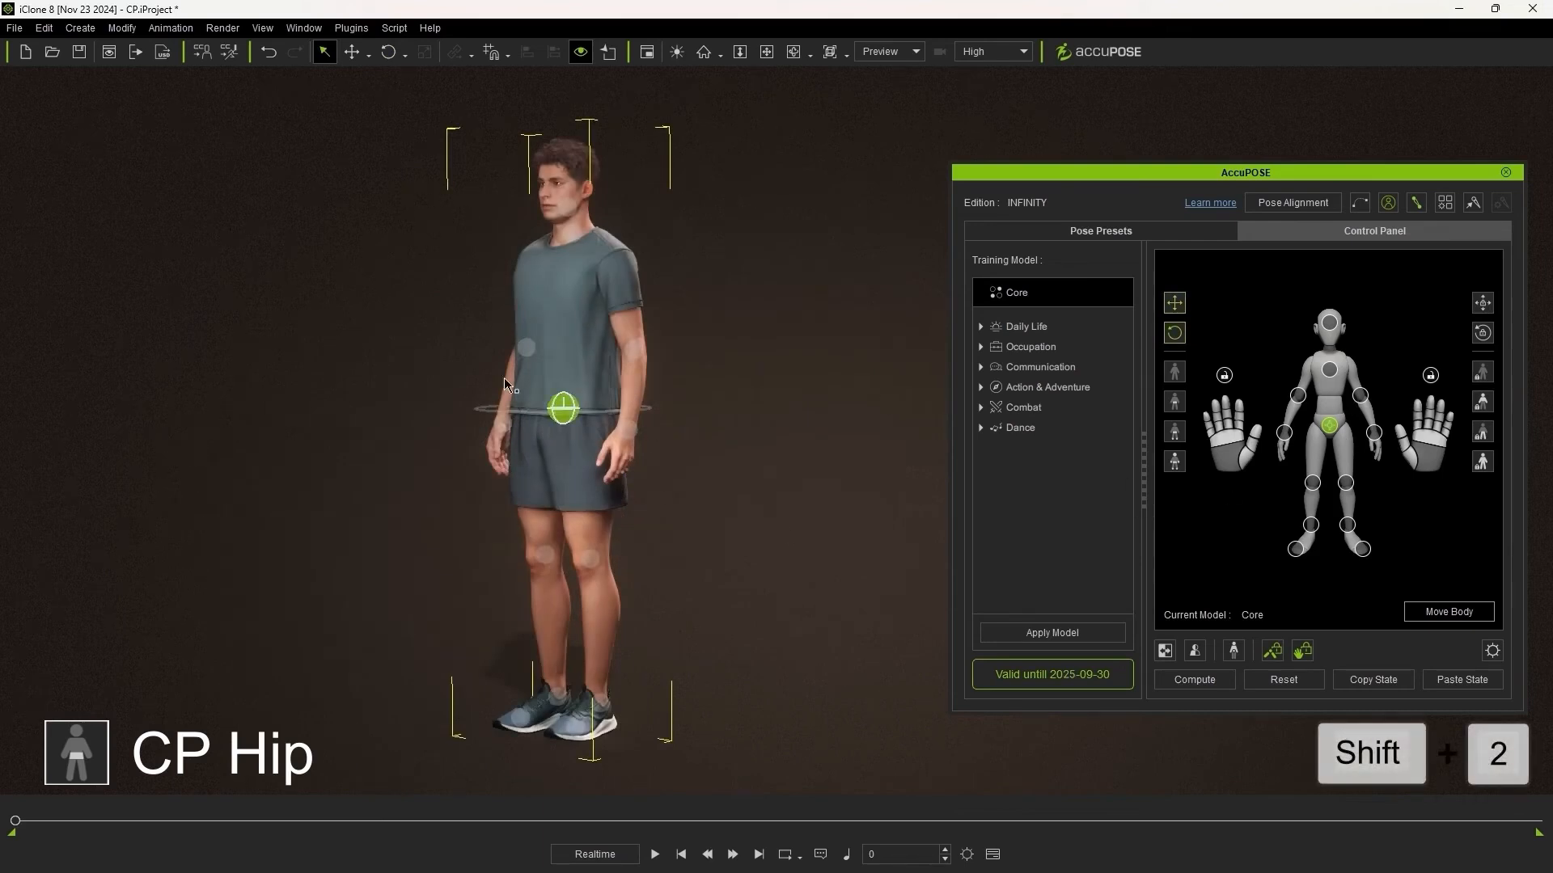
{"action": "key", "text": "e"}
{"action": "left_click_drag", "start_coordinate": [490, 308], "coordinate": [500, 491]}
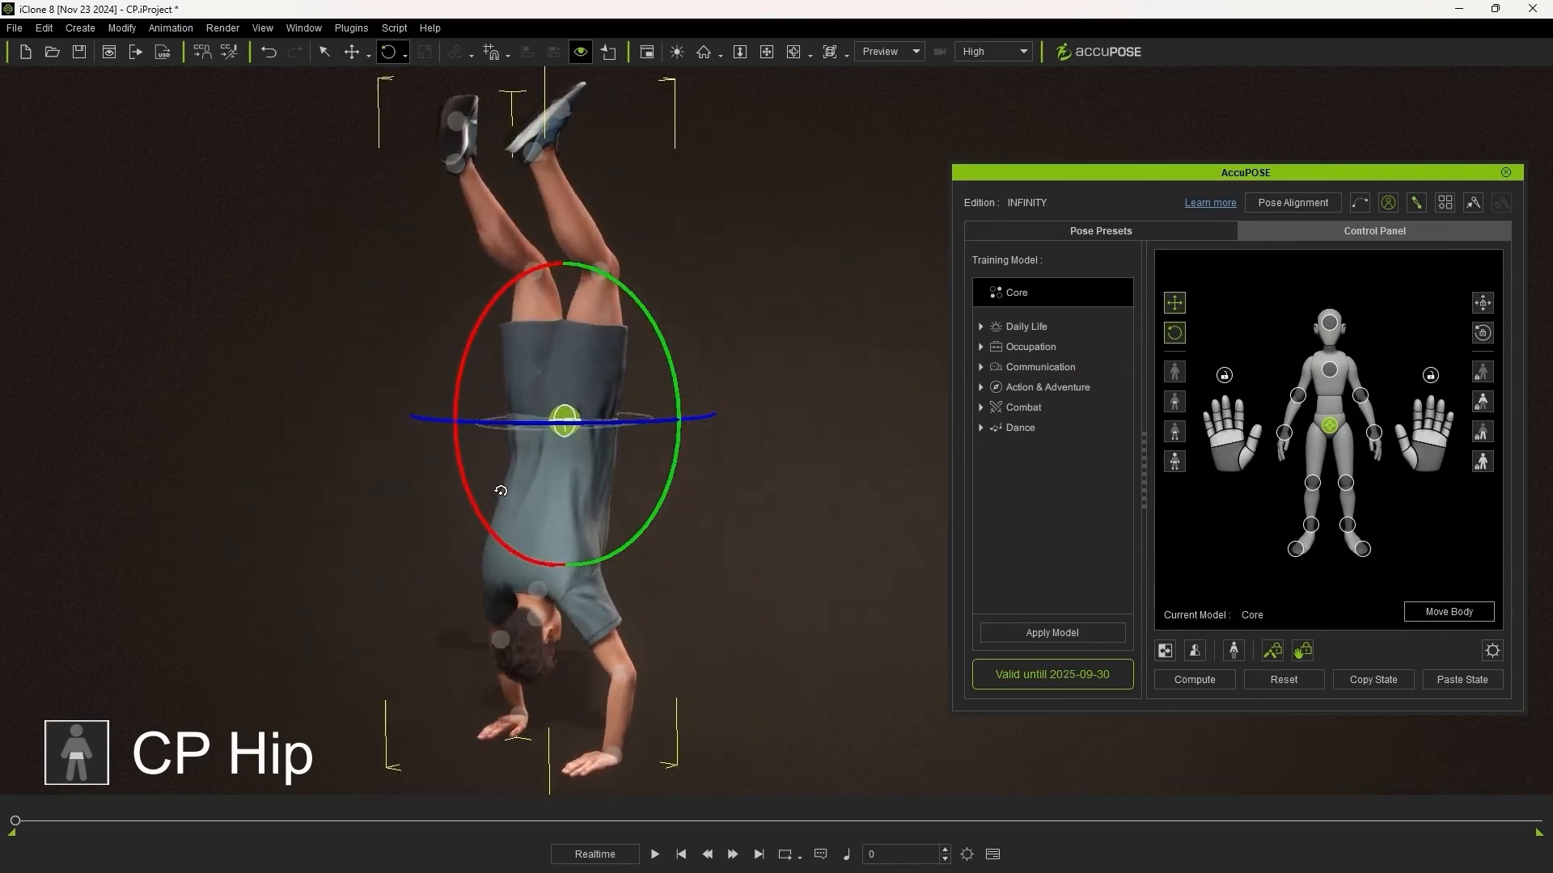
{"action": "key", "text": "q"}
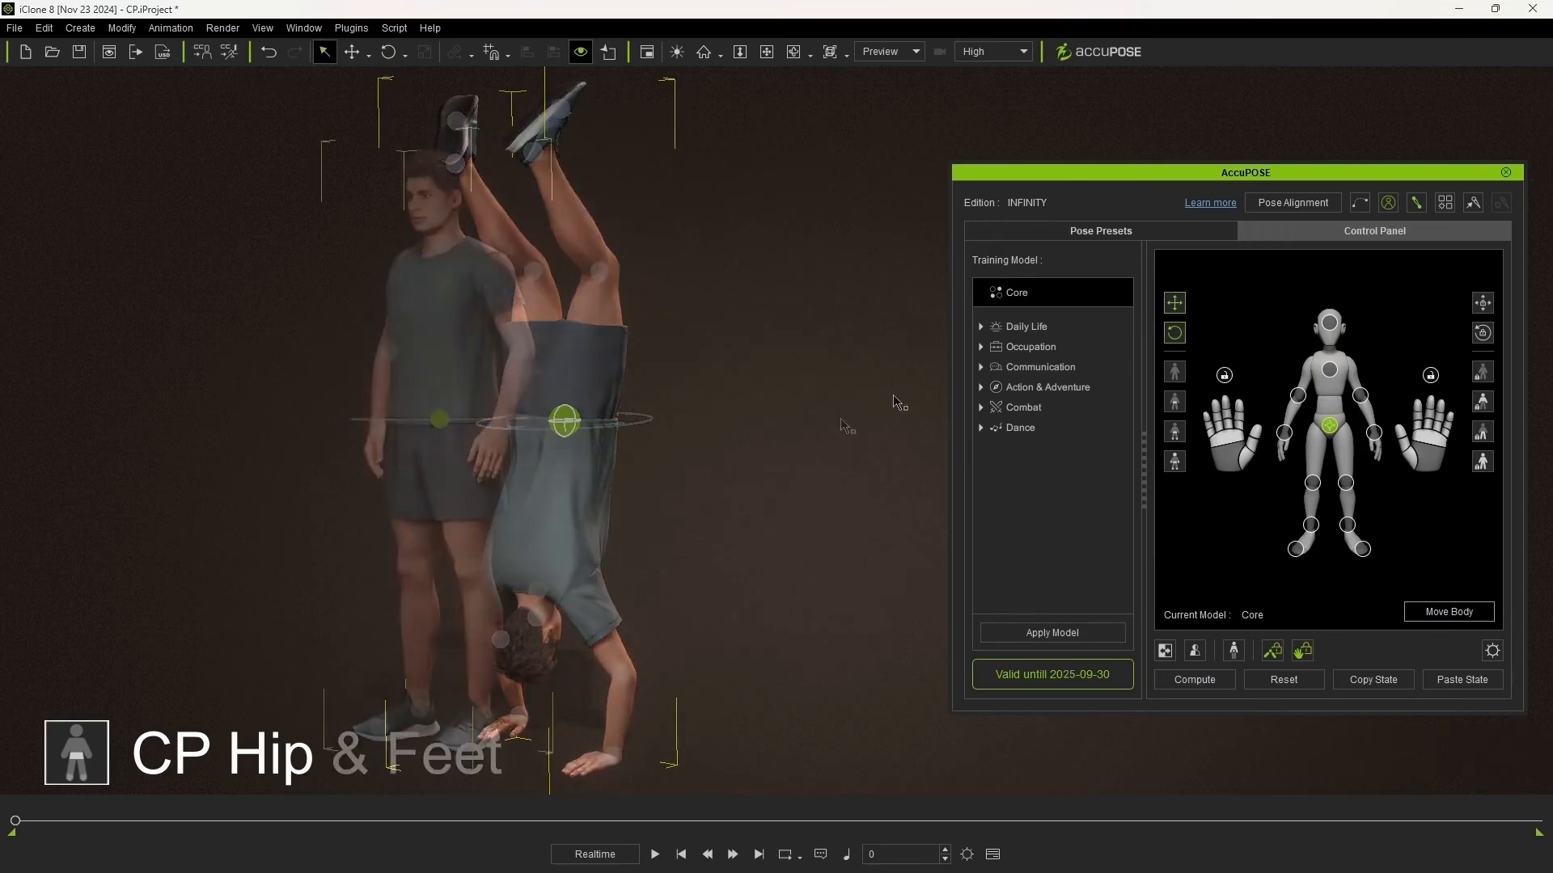
- Apply the CP Hip & Feet preset, then lower and rotate the hip into a sitting pose
{"action": "left_click", "coordinate": [1173, 435]}
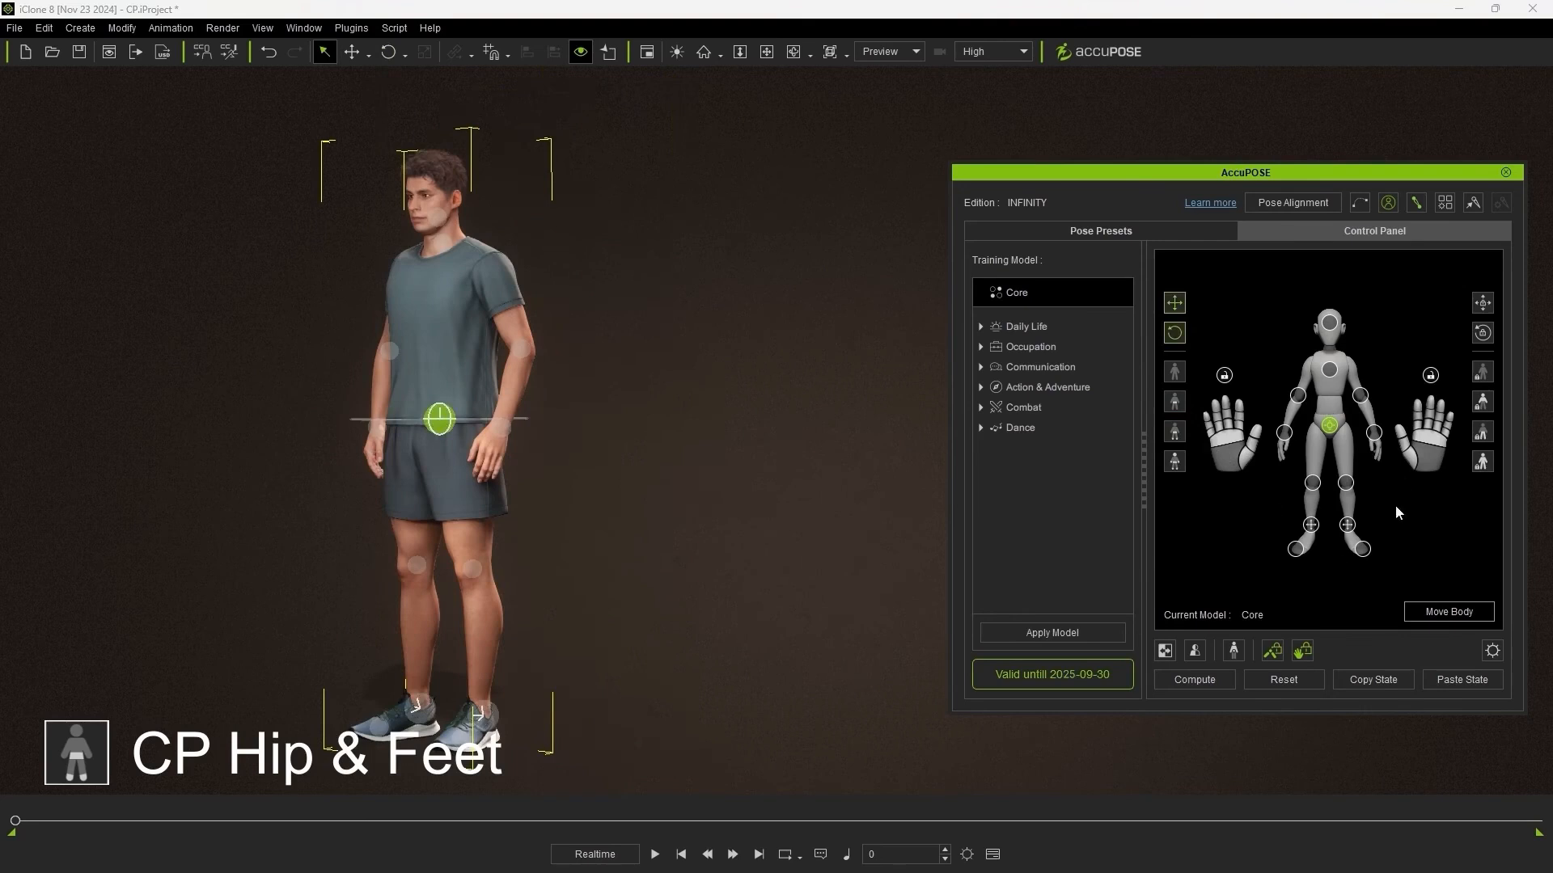
{"action": "key", "text": "w"}
{"action": "right_click_drag", "start_coordinate": [480, 478], "coordinate": [440, 478]}
{"action": "left_click_drag", "start_coordinate": [507, 388], "coordinate": [662, 489]}
{"action": "key", "text": "e"}
{"action": "left_click_drag", "start_coordinate": [534, 412], "coordinate": [579, 413]}
{"action": "left_click_drag", "start_coordinate": [686, 422], "coordinate": [642, 424]}
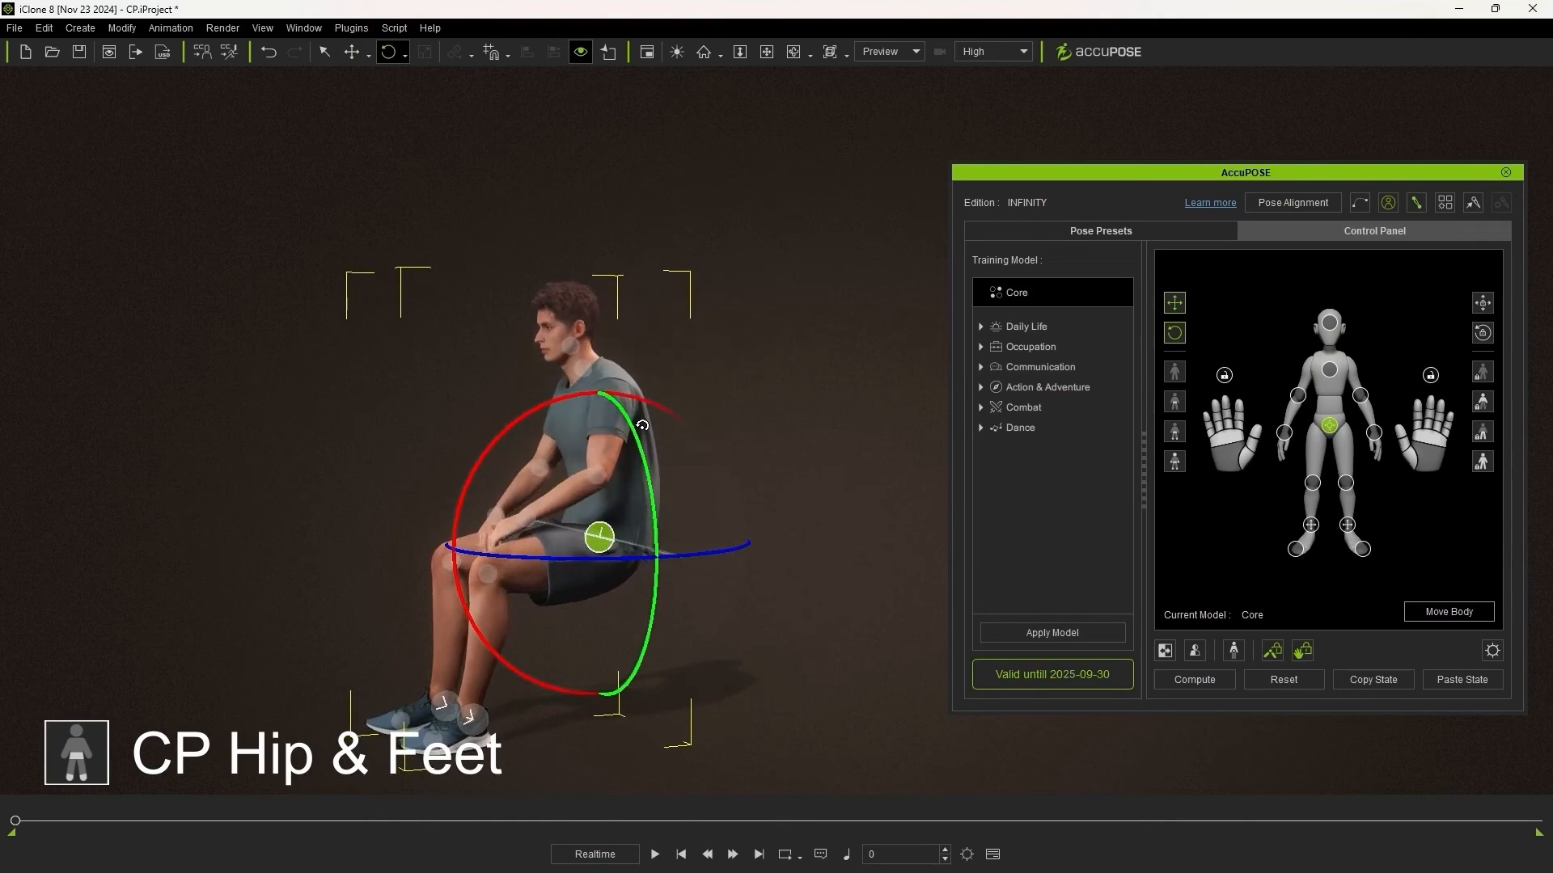
- Lower the hip to the ground and rotate it backward so the character lies on its back
{"action": "key", "text": "w"}
{"action": "left_click_drag", "start_coordinate": [650, 496], "coordinate": [748, 638]}
{"action": "middle_click_drag", "start_coordinate": [643, 638], "coordinate": [590, 549]}
{"action": "key", "text": "e"}
{"action": "left_click_drag", "start_coordinate": [708, 459], "coordinate": [755, 485]}
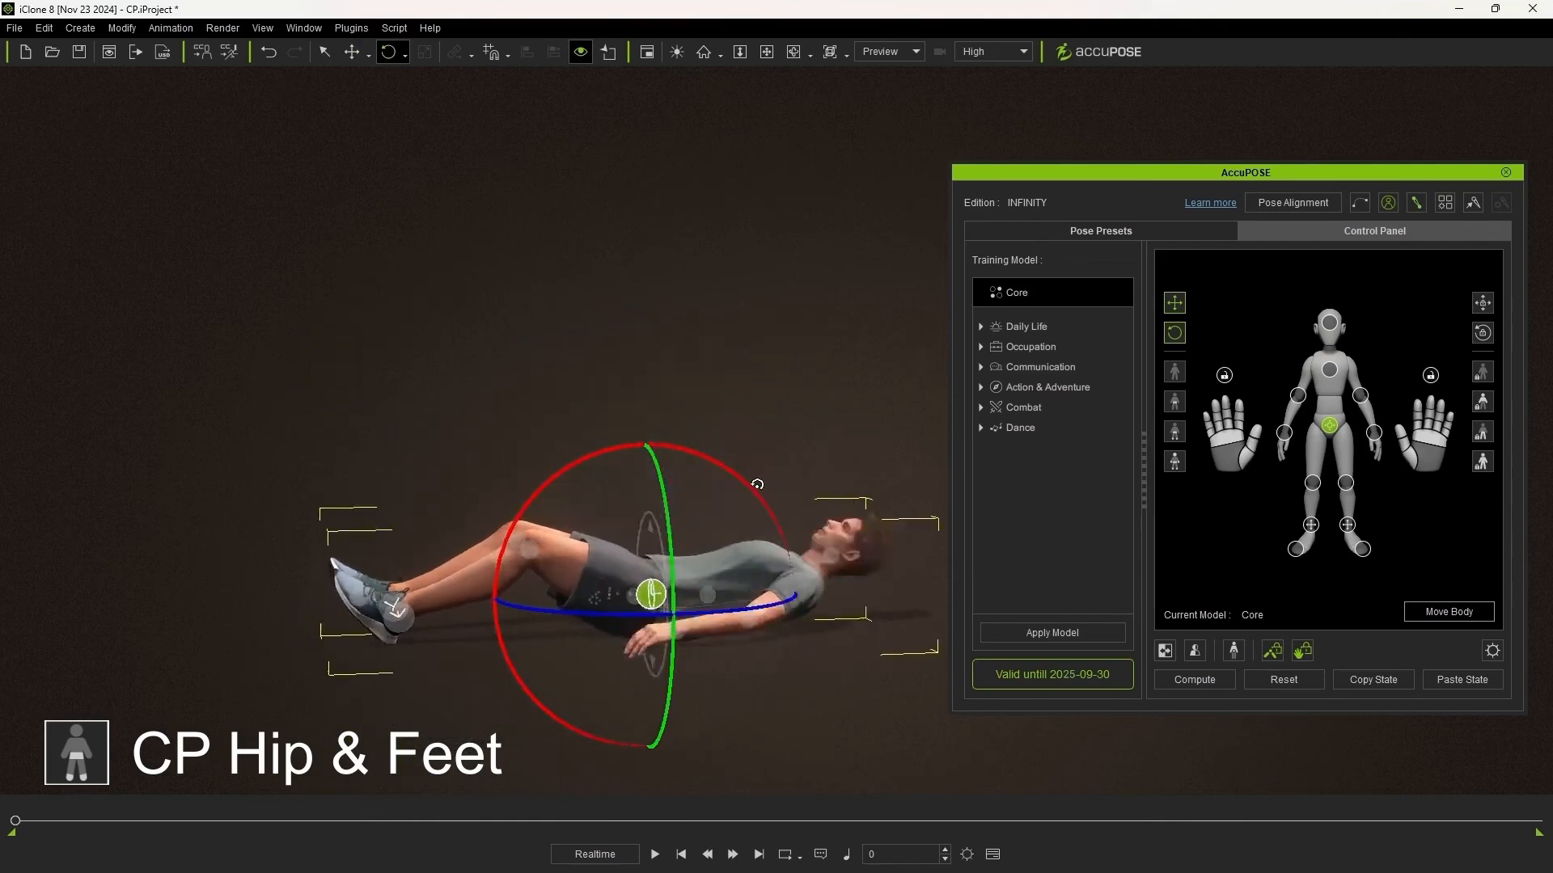
{"action": "key", "text": "w"}
{"action": "left_click_drag", "start_coordinate": [796, 594], "coordinate": [831, 594]}
{"action": "left_click_drag", "start_coordinate": [576, 627], "coordinate": [689, 702], "text": "alt"}
{"action": "middle_click_drag", "start_coordinate": [689, 701], "coordinate": [703, 564], "text": "alt"}
{"action": "left_click_drag", "start_coordinate": [703, 563], "coordinate": [703, 671], "text": "alt"}
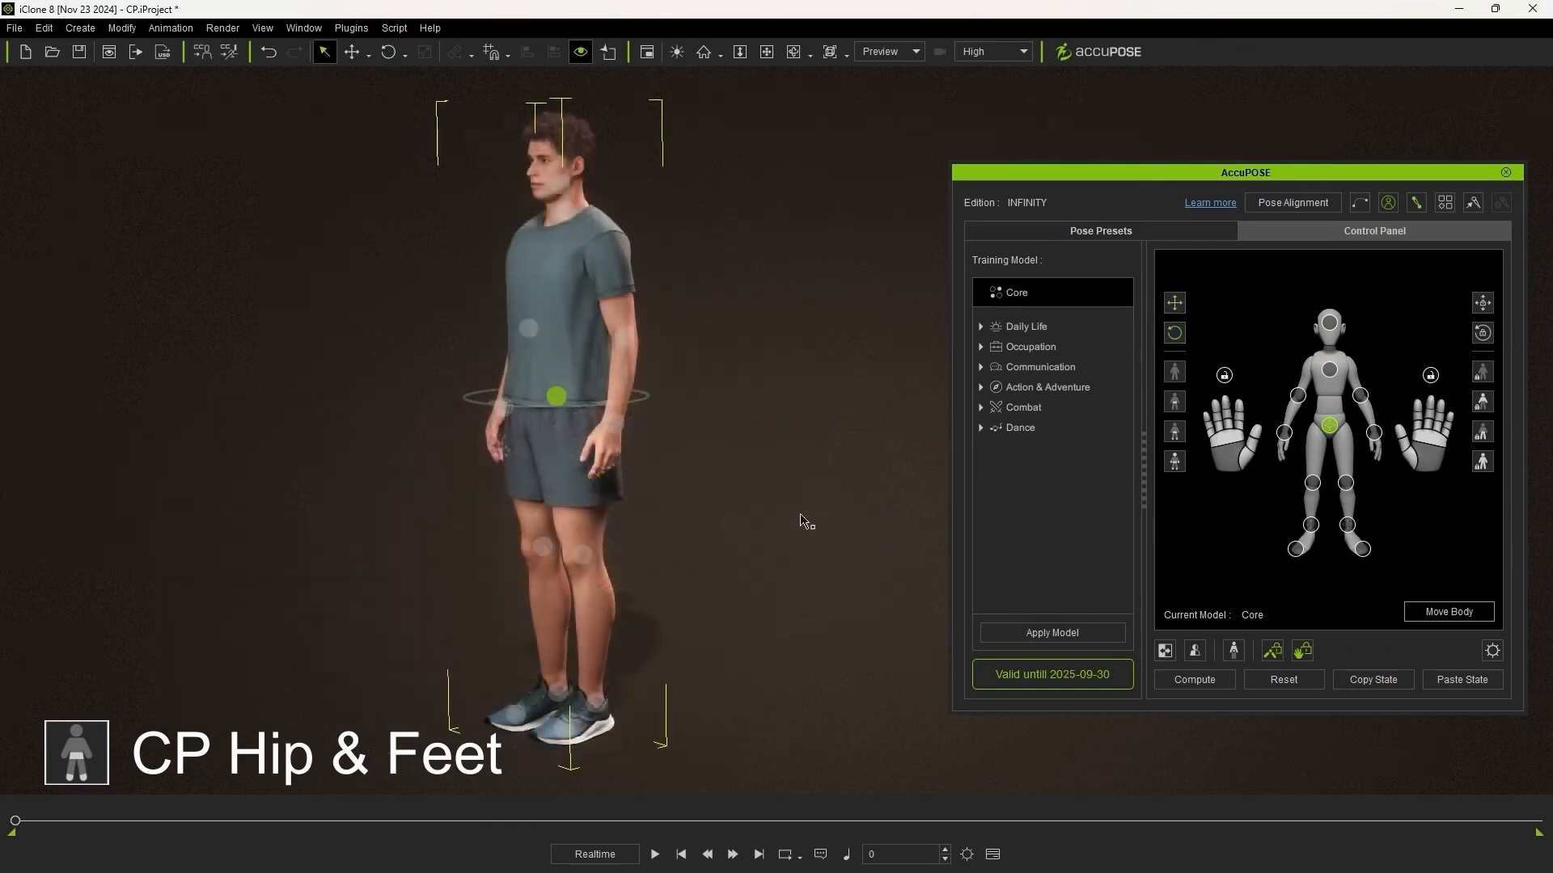
- Apply the CP Hip & Feet preset to the standing character again, then lower and rotate the hip
{"action": "key", "text": "shift+3"}
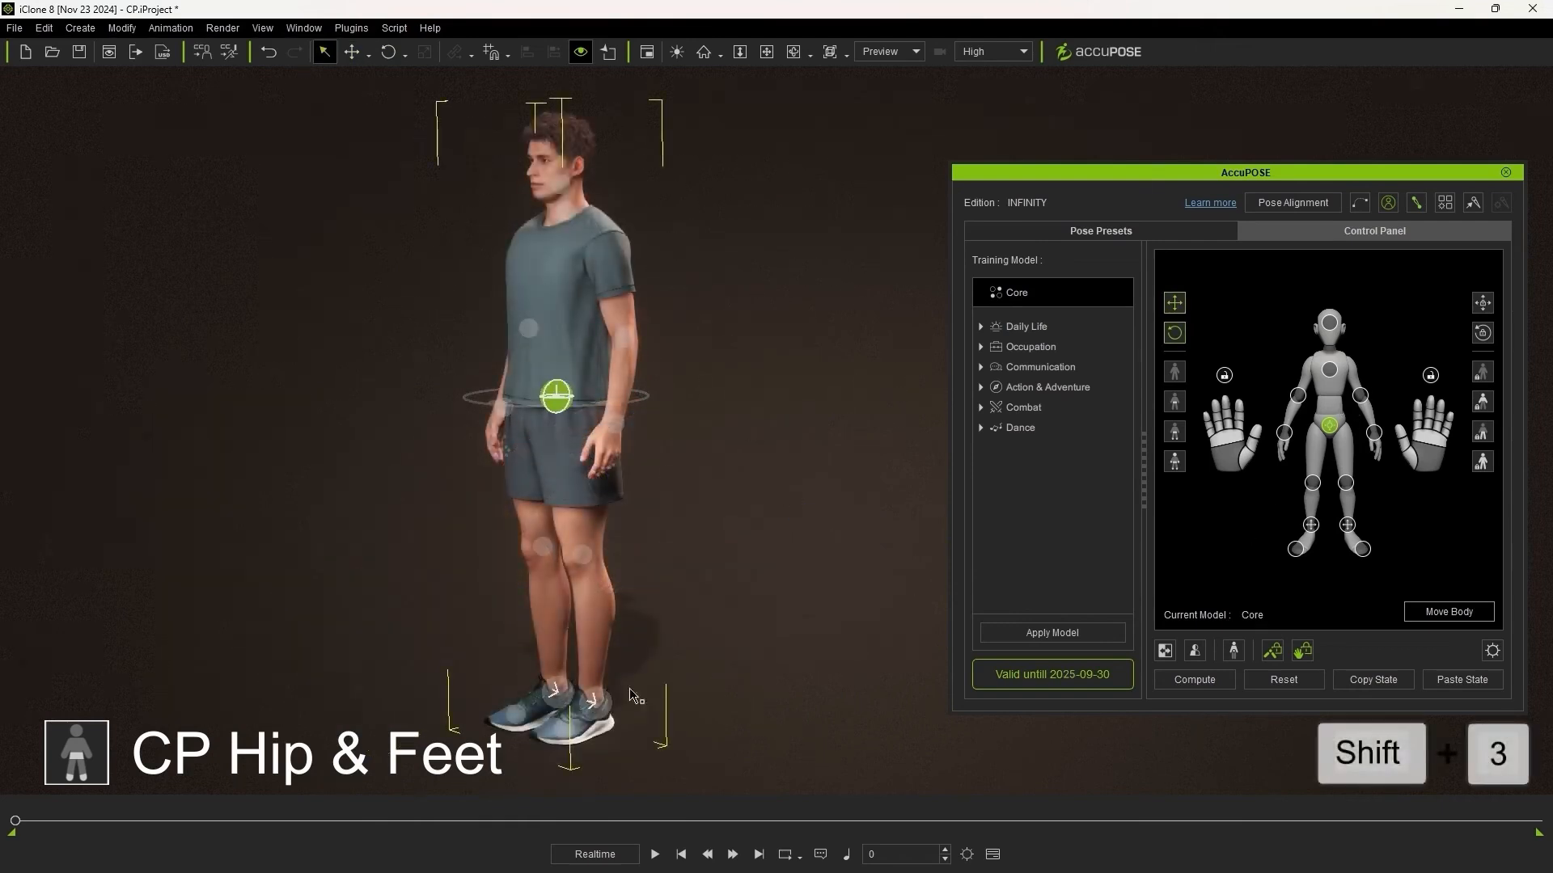
{"action": "key", "text": "w"}
{"action": "left_click_drag", "start_coordinate": [808, 511], "coordinate": [633, 501], "text": "alt"}
{"action": "middle_click_drag", "start_coordinate": [633, 501], "coordinate": [725, 501], "text": "alt"}
{"action": "left_click_drag", "start_coordinate": [700, 341], "coordinate": [633, 535]}
{"action": "key", "text": "q"}
{"action": "left_click_drag", "start_coordinate": [712, 576], "coordinate": [679, 493], "text": "alt"}
{"action": "key", "text": "w"}
{"action": "key", "text": "e"}
{"action": "left_click_drag", "start_coordinate": [591, 345], "coordinate": [414, 392]}
- Lower the hip further over the planted feet and rotate it again into another pose
{"action": "middle_click_drag", "start_coordinate": [739, 570], "coordinate": [755, 515], "text": "alt"}
{"action": "key", "text": "w"}
{"action": "left_click_drag", "start_coordinate": [687, 402], "coordinate": [531, 526]}
{"action": "key", "text": "e"}
{"action": "left_click_drag", "start_coordinate": [566, 455], "coordinate": [601, 598]}
{"action": "key", "text": "q"}
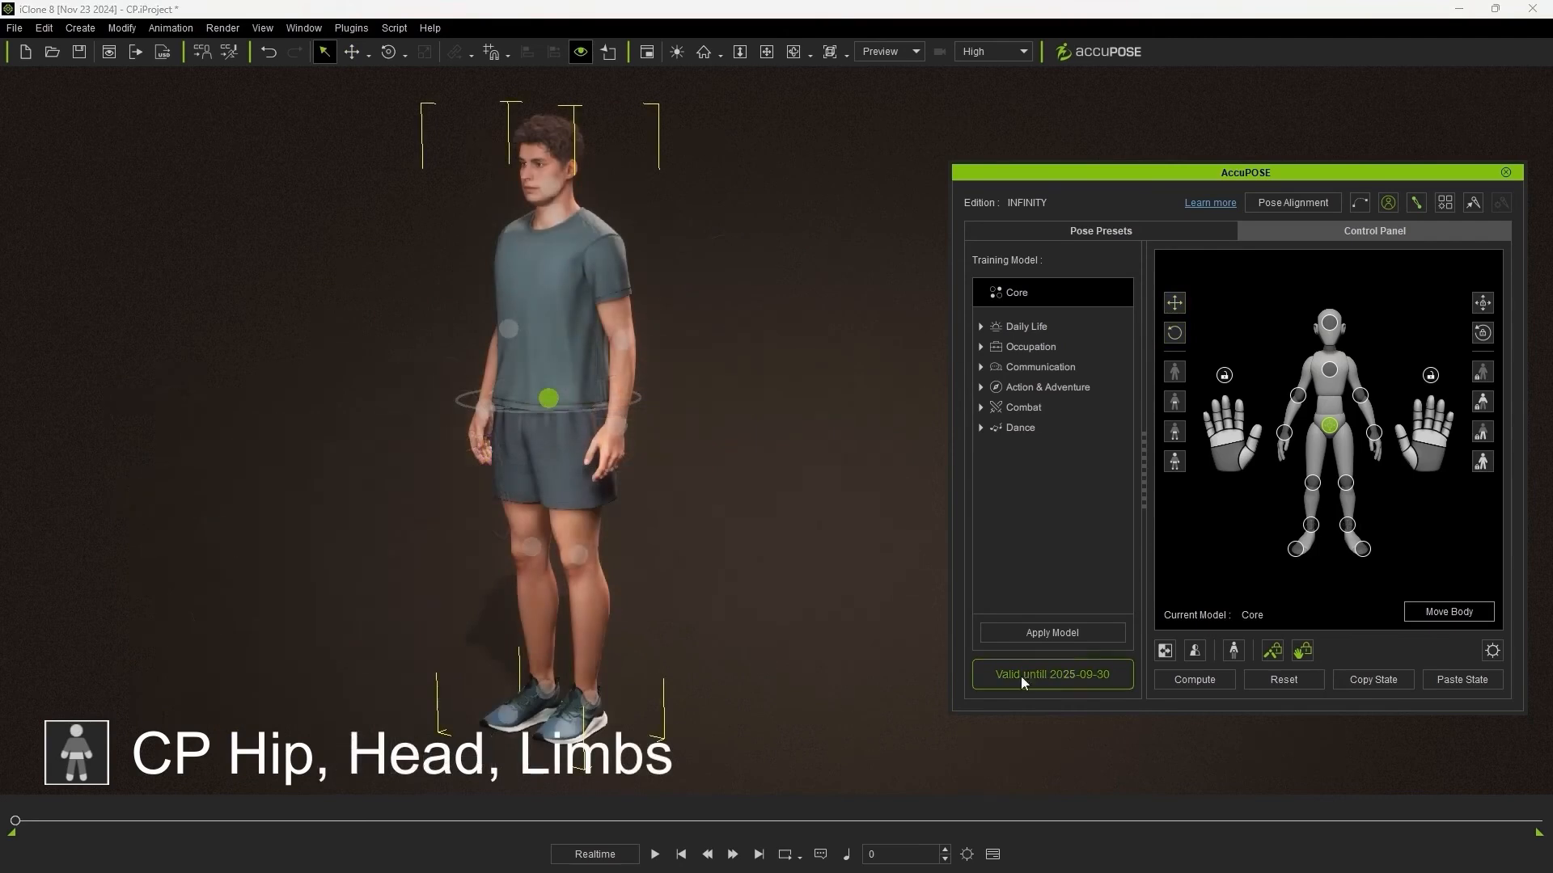
- Apply the CP Hip, Head, Limbs preset to the standing character
{"action": "left_click", "coordinate": [1183, 468]}
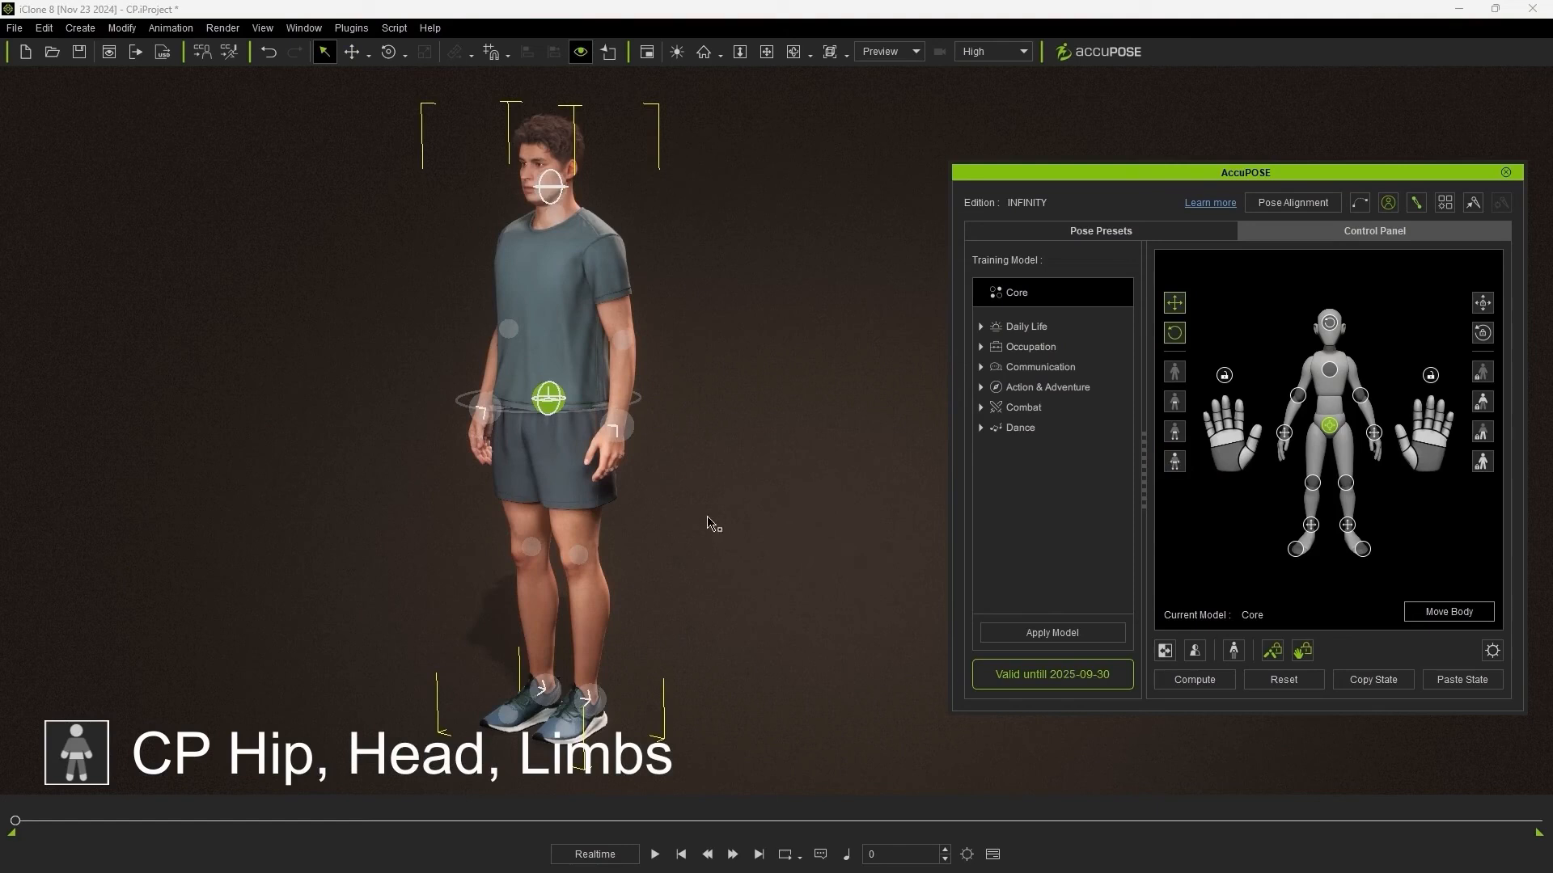
{"action": "key", "text": "ctrl+z"}
{"action": "key", "text": "shift+4"}
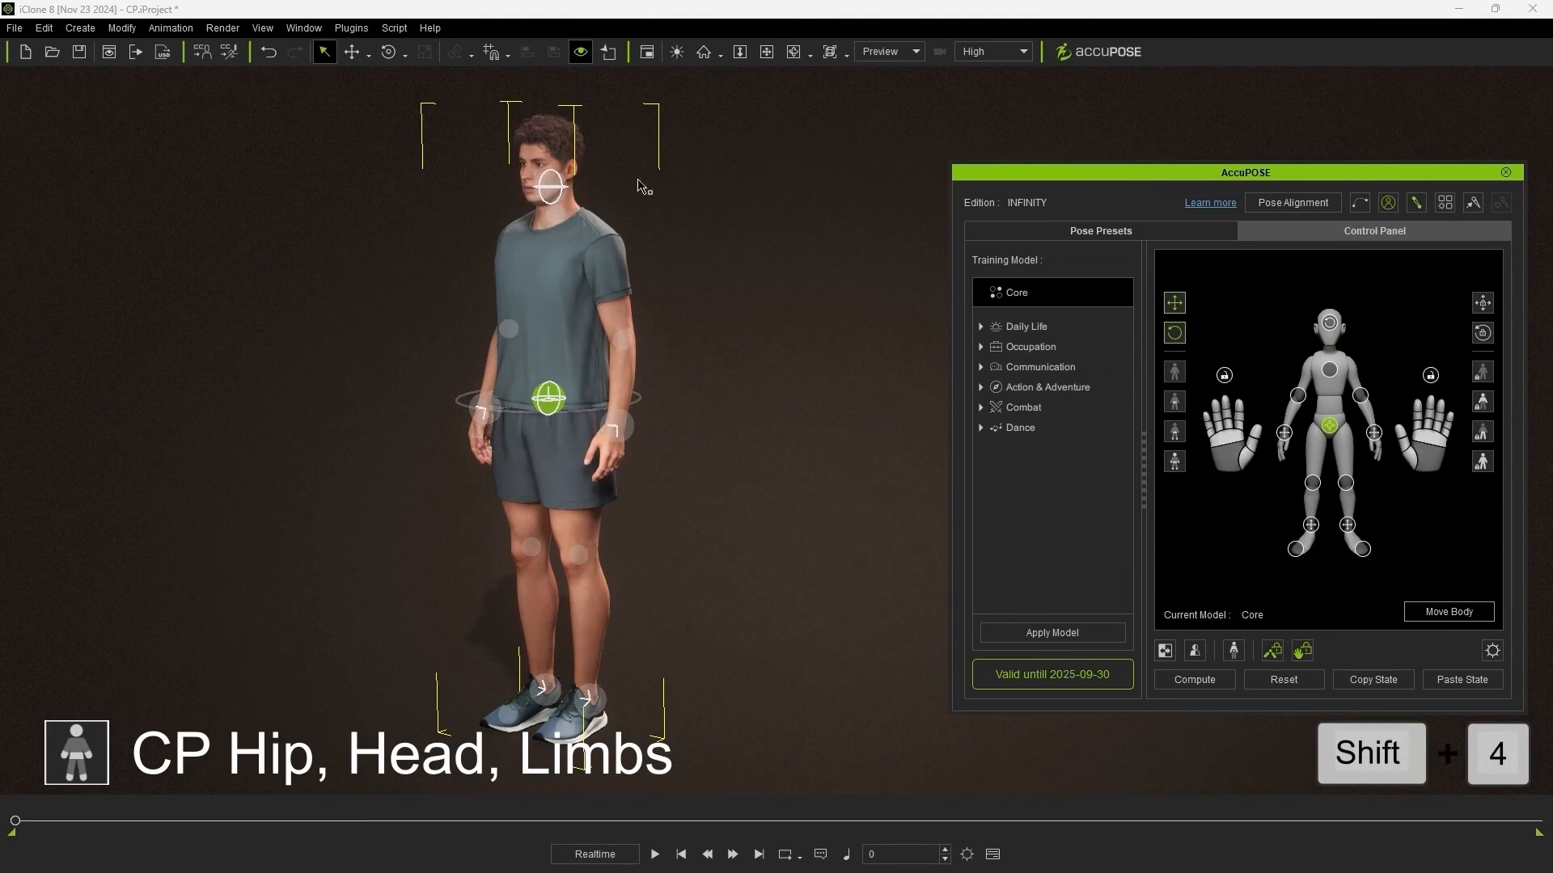
- Raise the left hand and bring it across the front of the chest
{"action": "left_click", "coordinate": [611, 433]}
{"action": "right_click_drag", "start_coordinate": [615, 437], "coordinate": [763, 489]}
{"action": "key", "text": "w"}
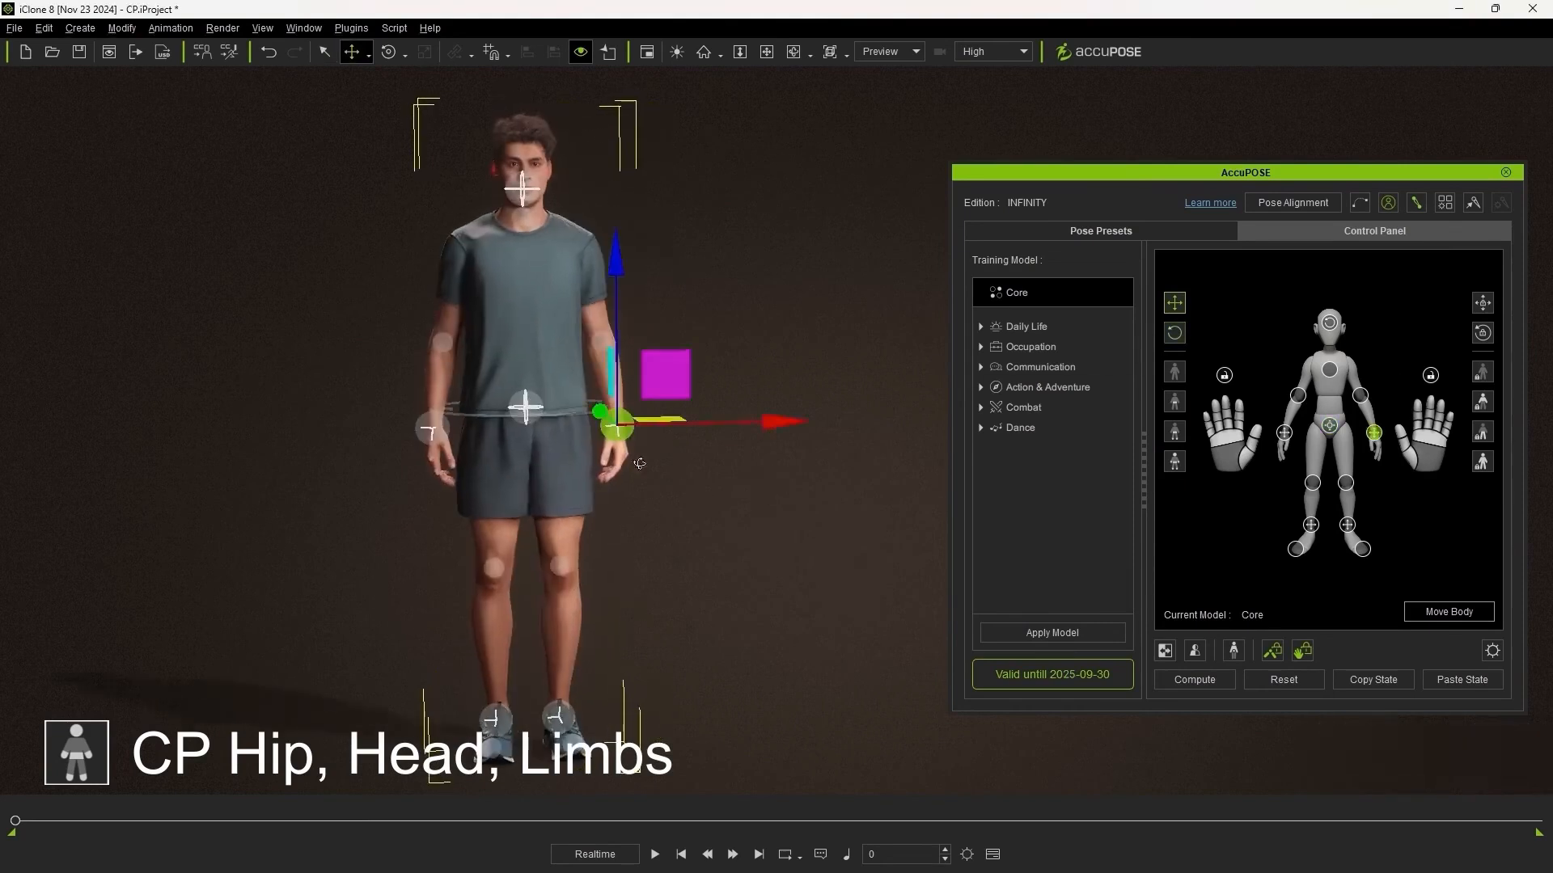
{"action": "right_click_drag", "start_coordinate": [776, 429], "coordinate": [652, 378]}
{"action": "left_click_drag", "start_coordinate": [668, 372], "coordinate": [665, 317]}
{"action": "right_click_drag", "start_coordinate": [776, 388], "coordinate": [914, 404]}
{"action": "left_click_drag", "start_coordinate": [679, 320], "coordinate": [578, 228]}
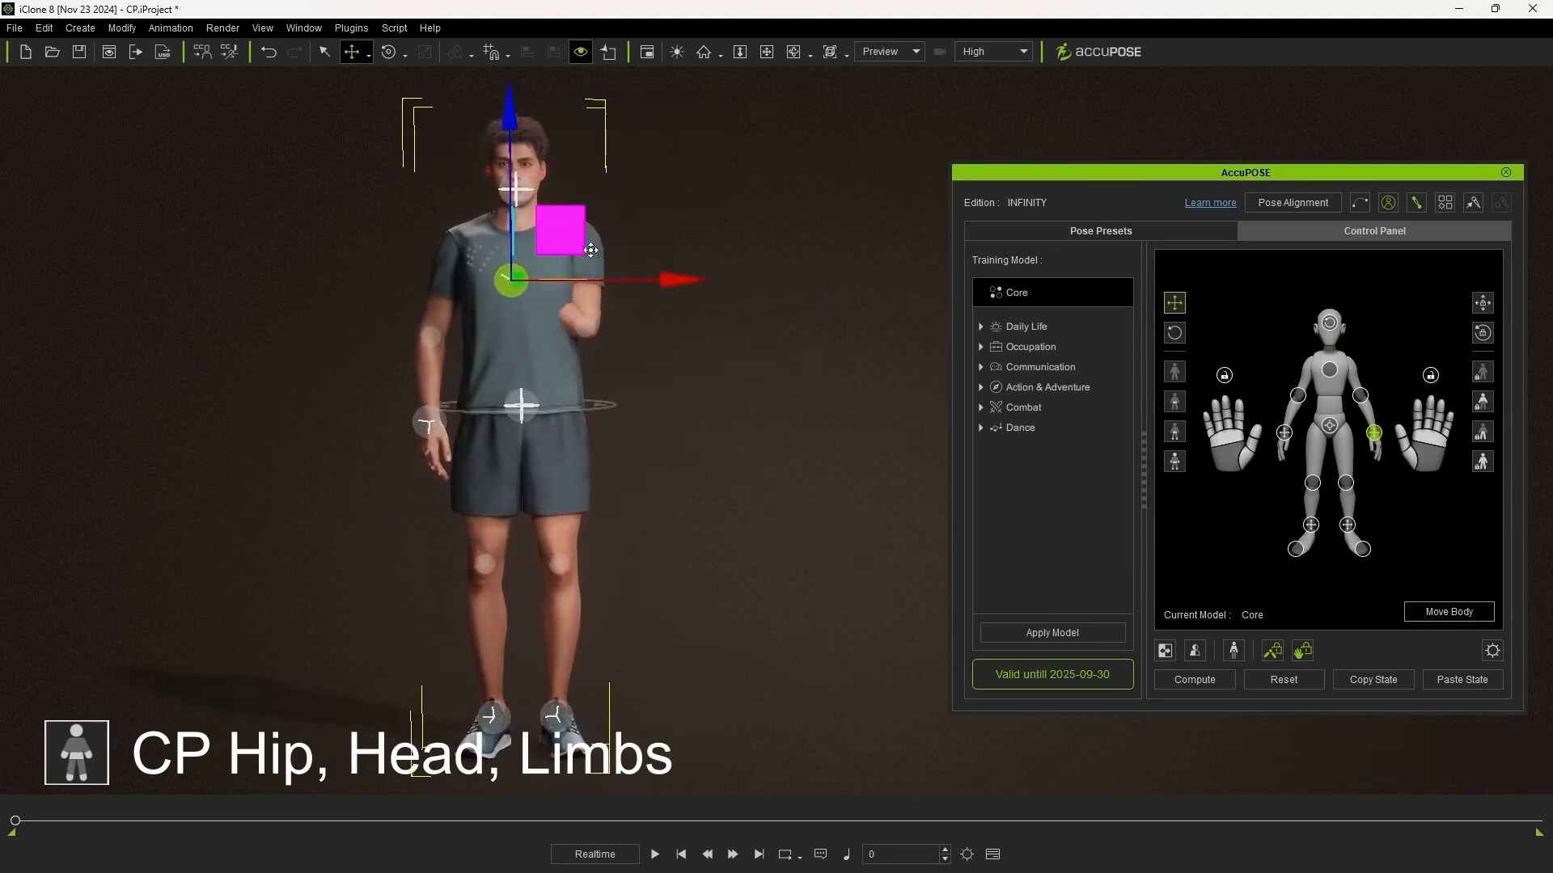
{"action": "right_click_drag", "start_coordinate": [635, 255], "coordinate": [511, 279]}
{"action": "left_click_drag", "start_coordinate": [556, 236], "coordinate": [511, 236]}
{"action": "right_click_drag", "start_coordinate": [728, 275], "coordinate": [1053, 317]}
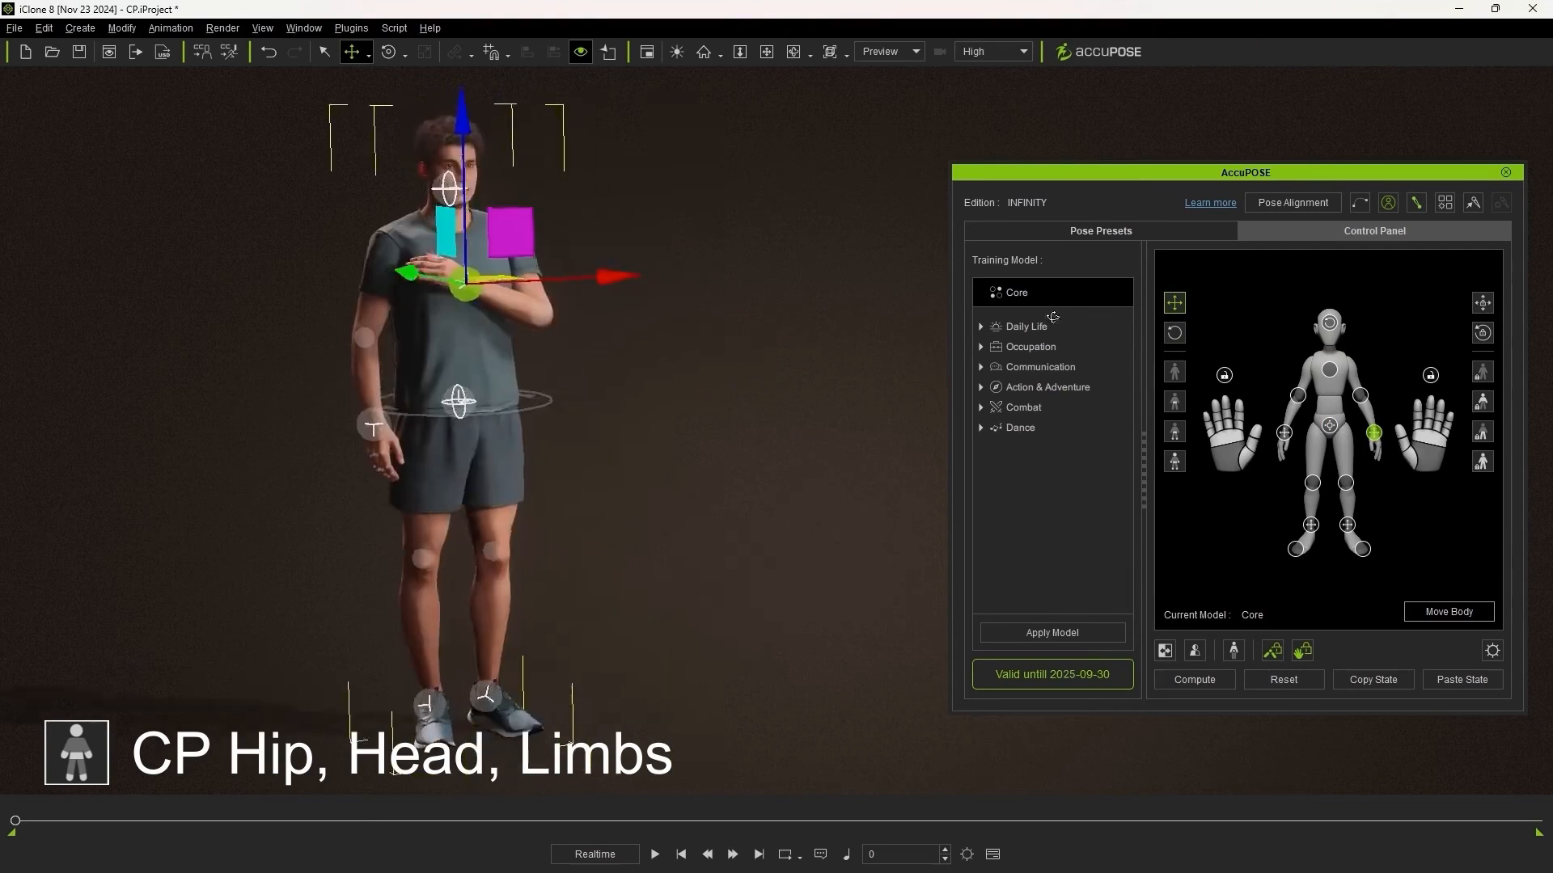
- Raise the right hand across the chest to fold it over the left arm in a crossed-arms pose
{"action": "middle_click_drag", "start_coordinate": [429, 432], "coordinate": [475, 478]}
{"action": "left_click", "coordinate": [420, 472]}
{"action": "right_click_drag", "start_coordinate": [749, 530], "coordinate": [646, 522]}
{"action": "left_click_drag", "start_coordinate": [478, 422], "coordinate": [595, 291]}
{"action": "right_click_drag", "start_coordinate": [762, 371], "coordinate": [163, 398]}
{"action": "left_click_drag", "start_coordinate": [599, 305], "coordinate": [526, 293]}
{"action": "right_click_drag", "start_coordinate": [501, 339], "coordinate": [790, 349]}
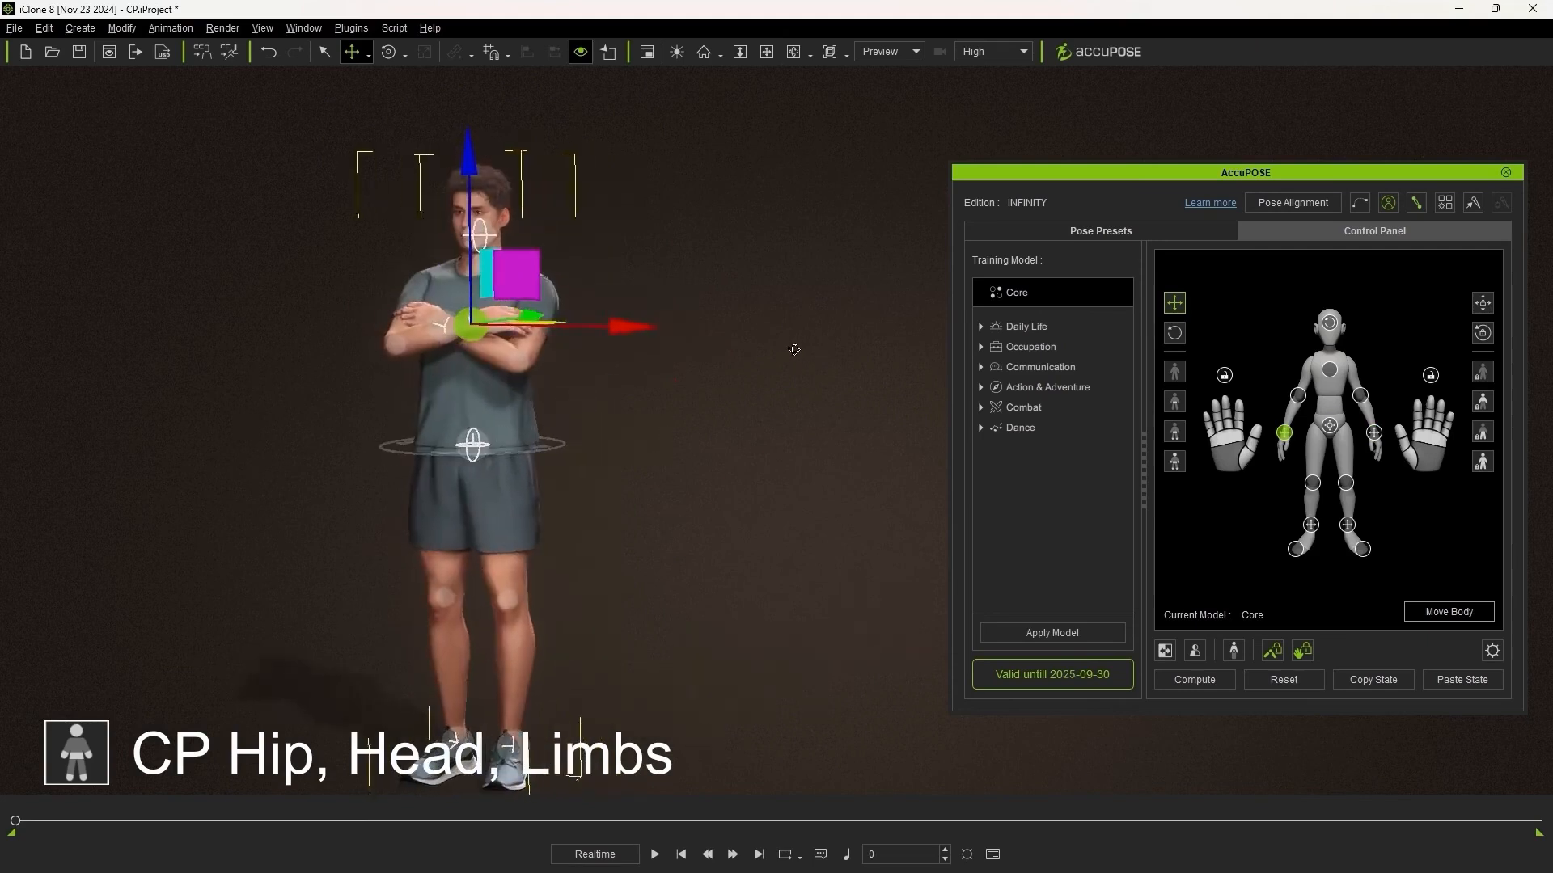
- Move the right foot outward slightly to widen the character's stance
{"action": "middle_click_drag", "start_coordinate": [499, 597], "coordinate": [630, 560]}
{"action": "left_click", "coordinate": [588, 718]}
{"action": "right_click_drag", "start_coordinate": [588, 721], "coordinate": [702, 712]}
{"action": "left_click_drag", "start_coordinate": [756, 703], "coordinate": [728, 702]}
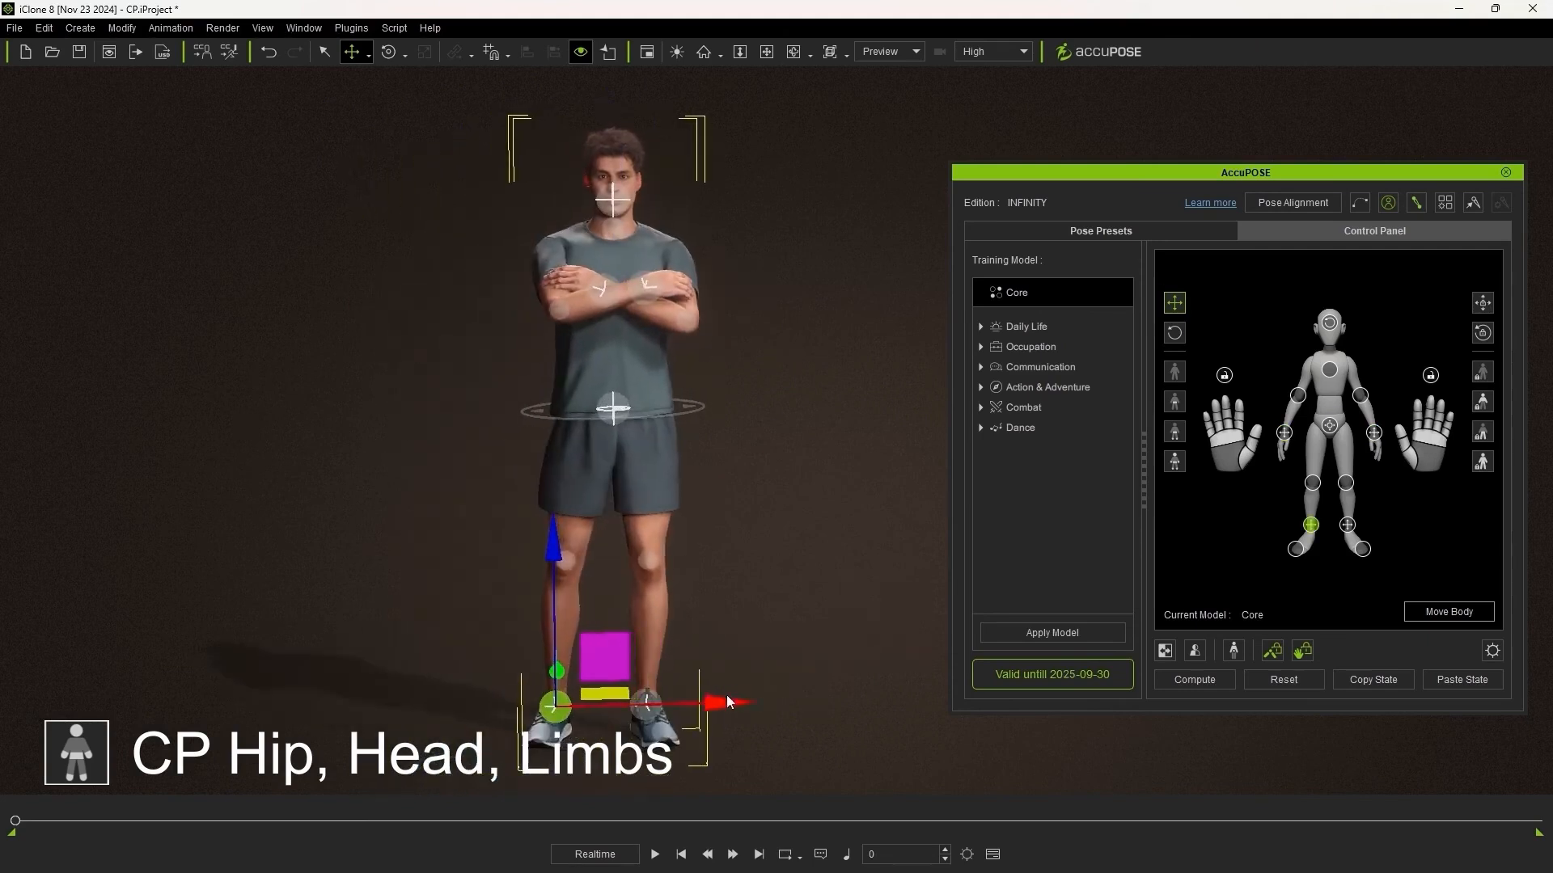
- Rotate both hands and adjust both elbows to refine the standing character's crossed-arms pose
{"action": "middle_click_drag", "start_coordinate": [650, 414], "coordinate": [591, 447]}
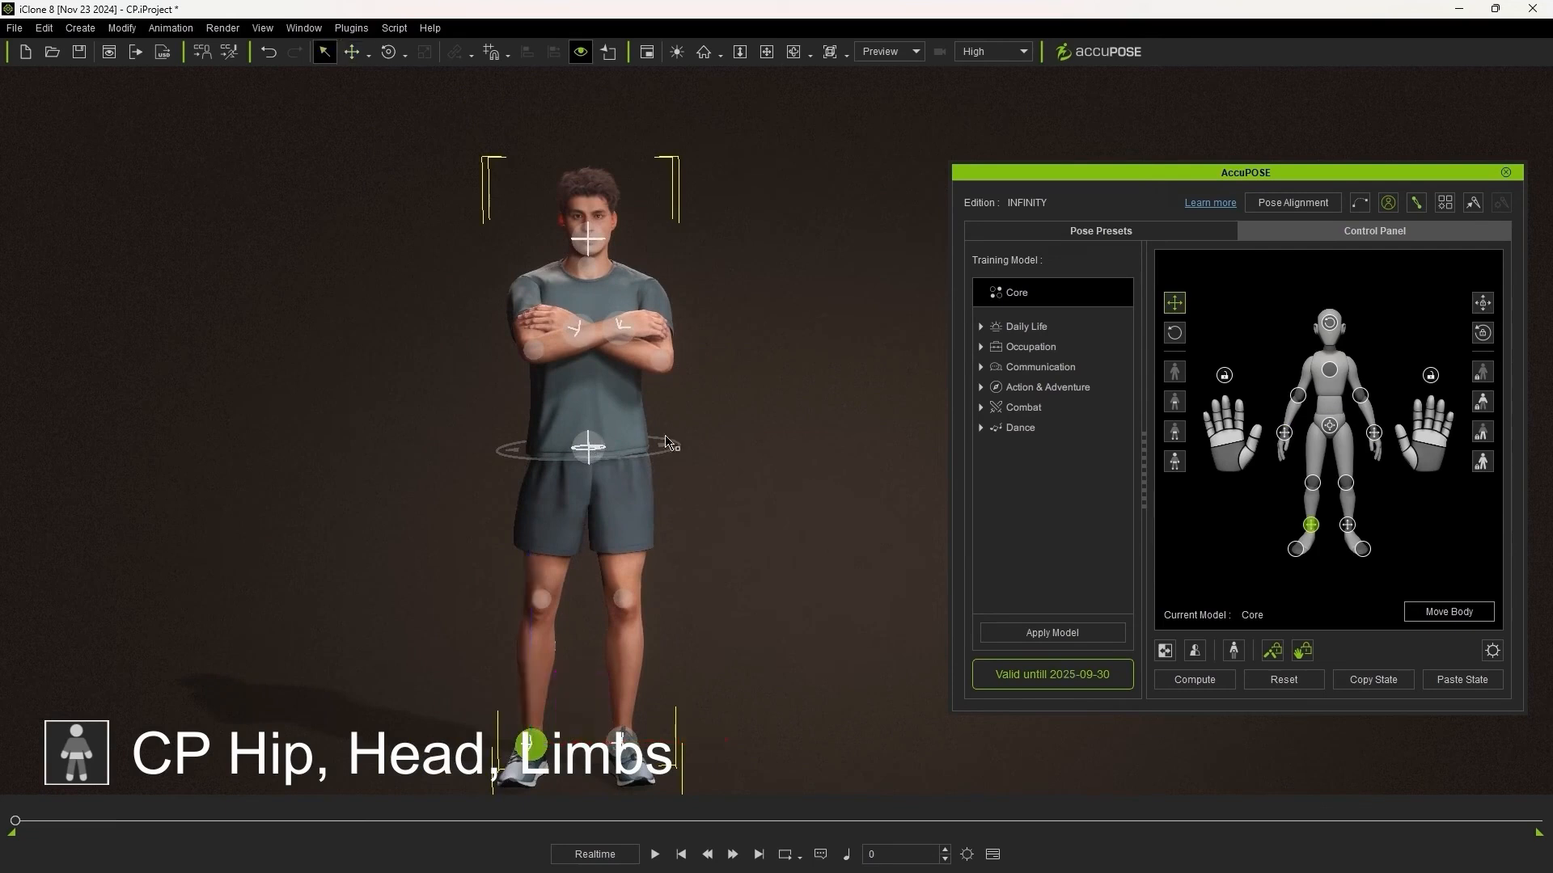
{"action": "right_click_drag", "start_coordinate": [583, 590], "coordinate": [742, 728]}
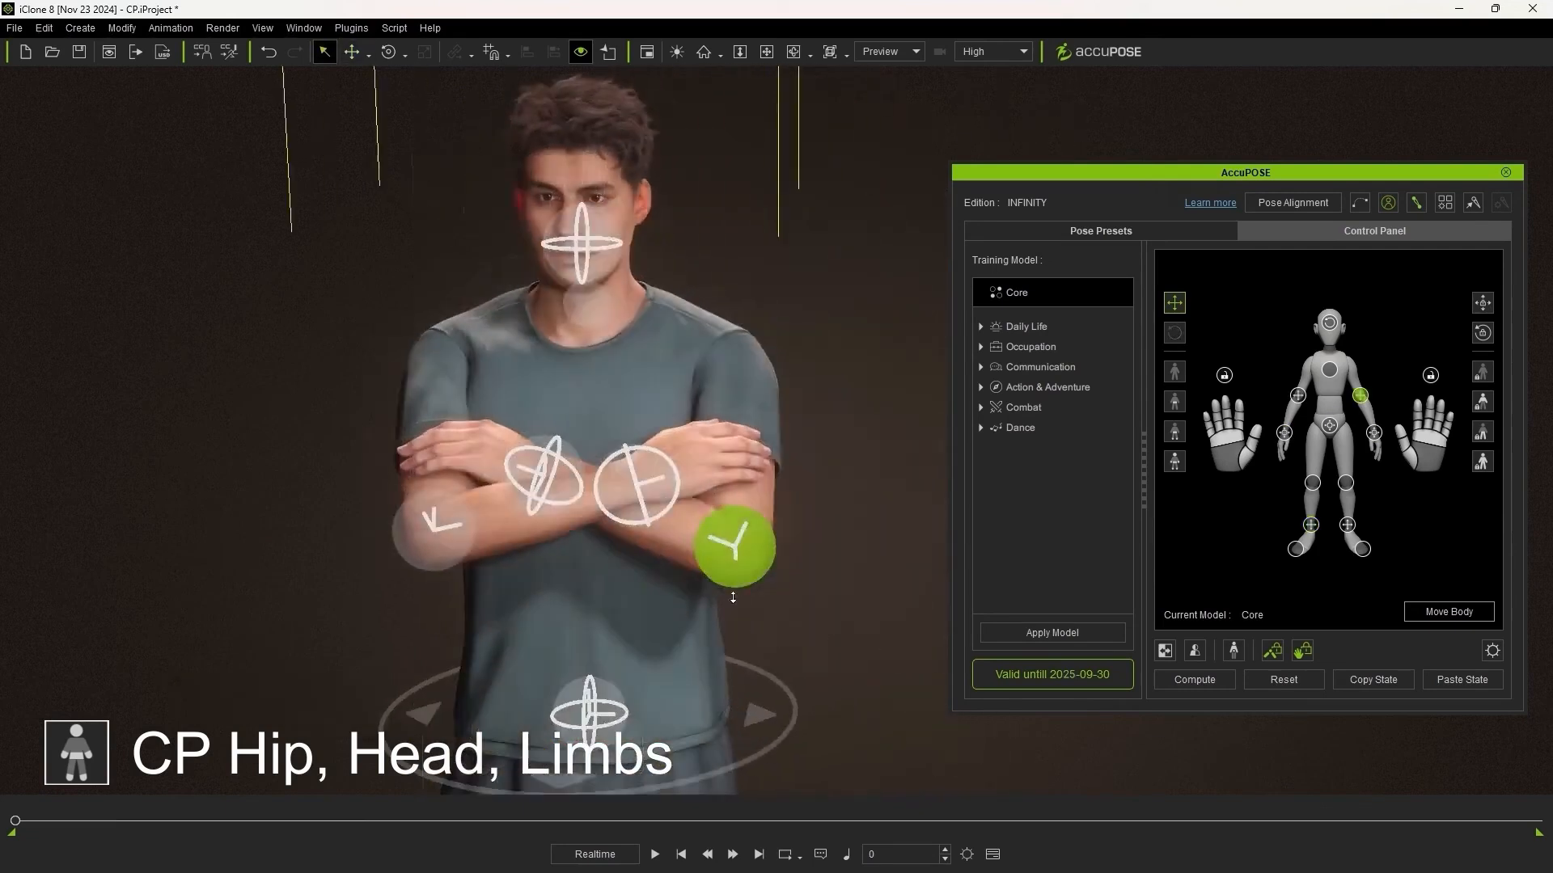
{"action": "middle_click_drag", "start_coordinate": [743, 728], "coordinate": [744, 555]}
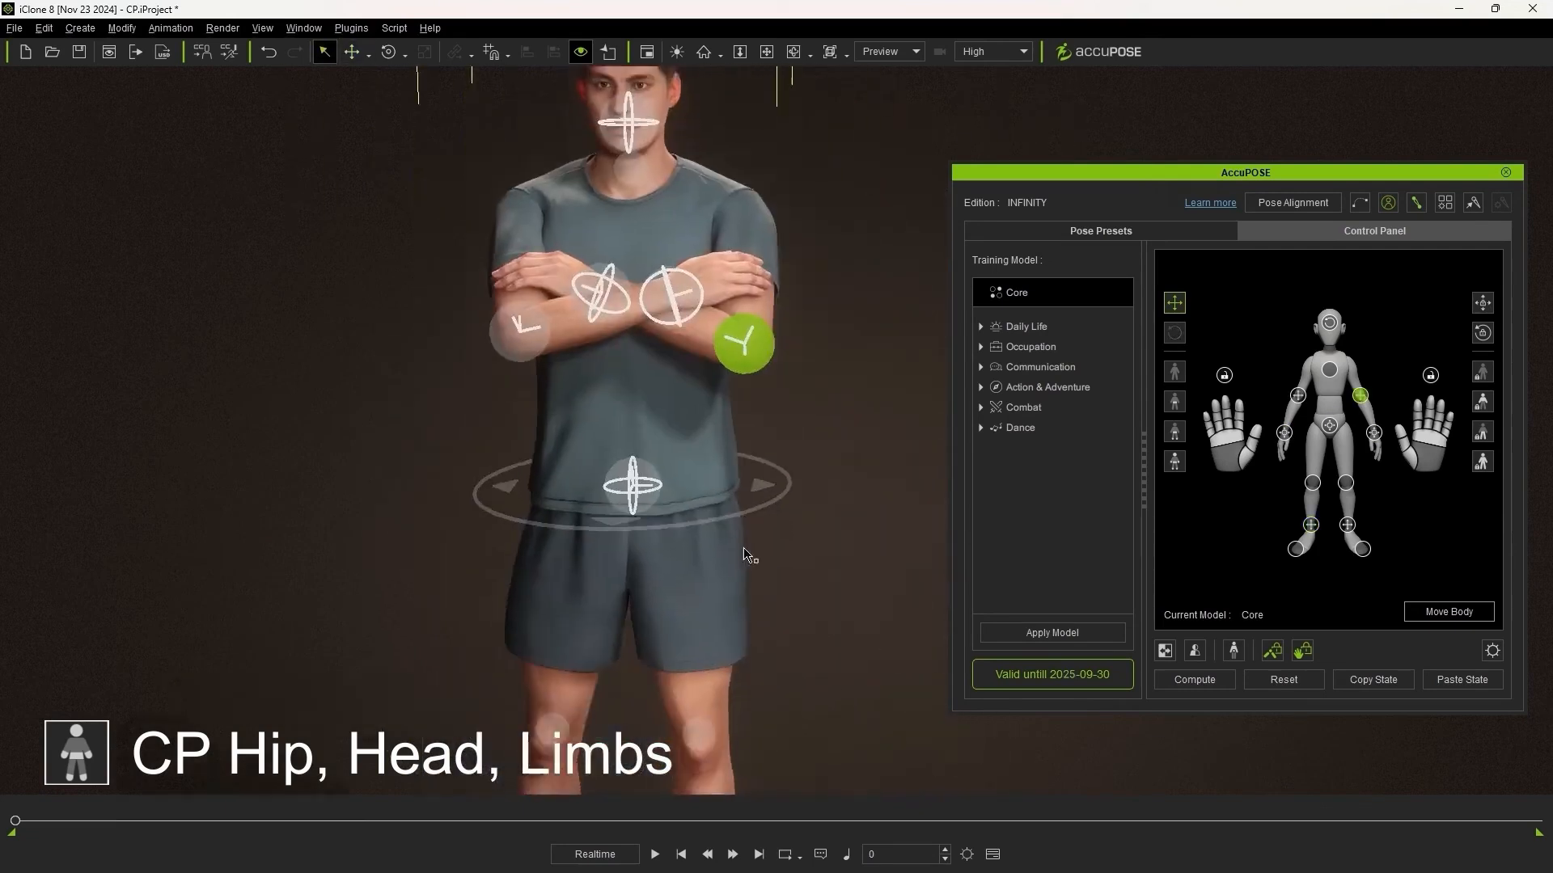
- Rotate the standing character's right foot so the toes turn outward
{"action": "right_click_drag", "start_coordinate": [744, 555], "coordinate": [774, 625], "text": "alt"}
{"action": "middle_click_drag", "start_coordinate": [774, 624], "coordinate": [774, 534]}
{"action": "right_click_drag", "start_coordinate": [708, 628], "coordinate": [749, 679]}
{"action": "middle_click_drag", "start_coordinate": [748, 566], "coordinate": [748, 605]}
{"action": "right_click_drag", "start_coordinate": [659, 714], "coordinate": [684, 754]}
{"action": "mouse_move", "coordinate": [684, 754]}
{"action": "middle_mouse_down"}
{"action": "mouse_move", "coordinate": [684, 697]}
{"action": "mouse_move", "coordinate": [684, 732]}
{"action": "middle_mouse_up"}
{"action": "key", "text": "e"}
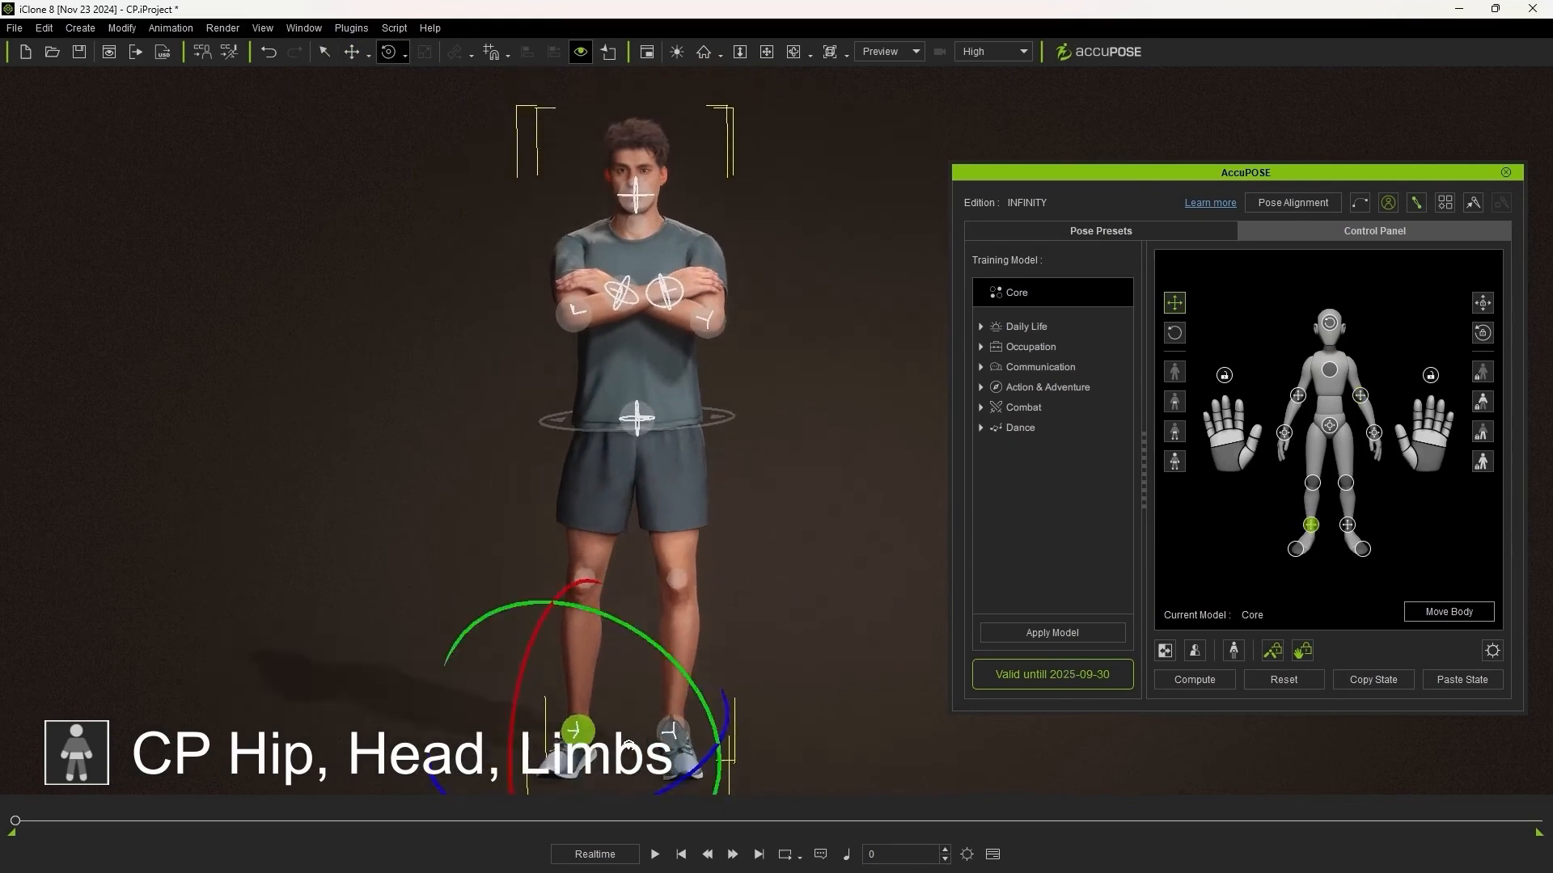
{"action": "key", "text": "q"}
- Rotate the standing character's hip slightly to adjust the body's orientation
{"action": "right_click_drag", "start_coordinate": [738, 616], "coordinate": [740, 638], "text": "alt"}
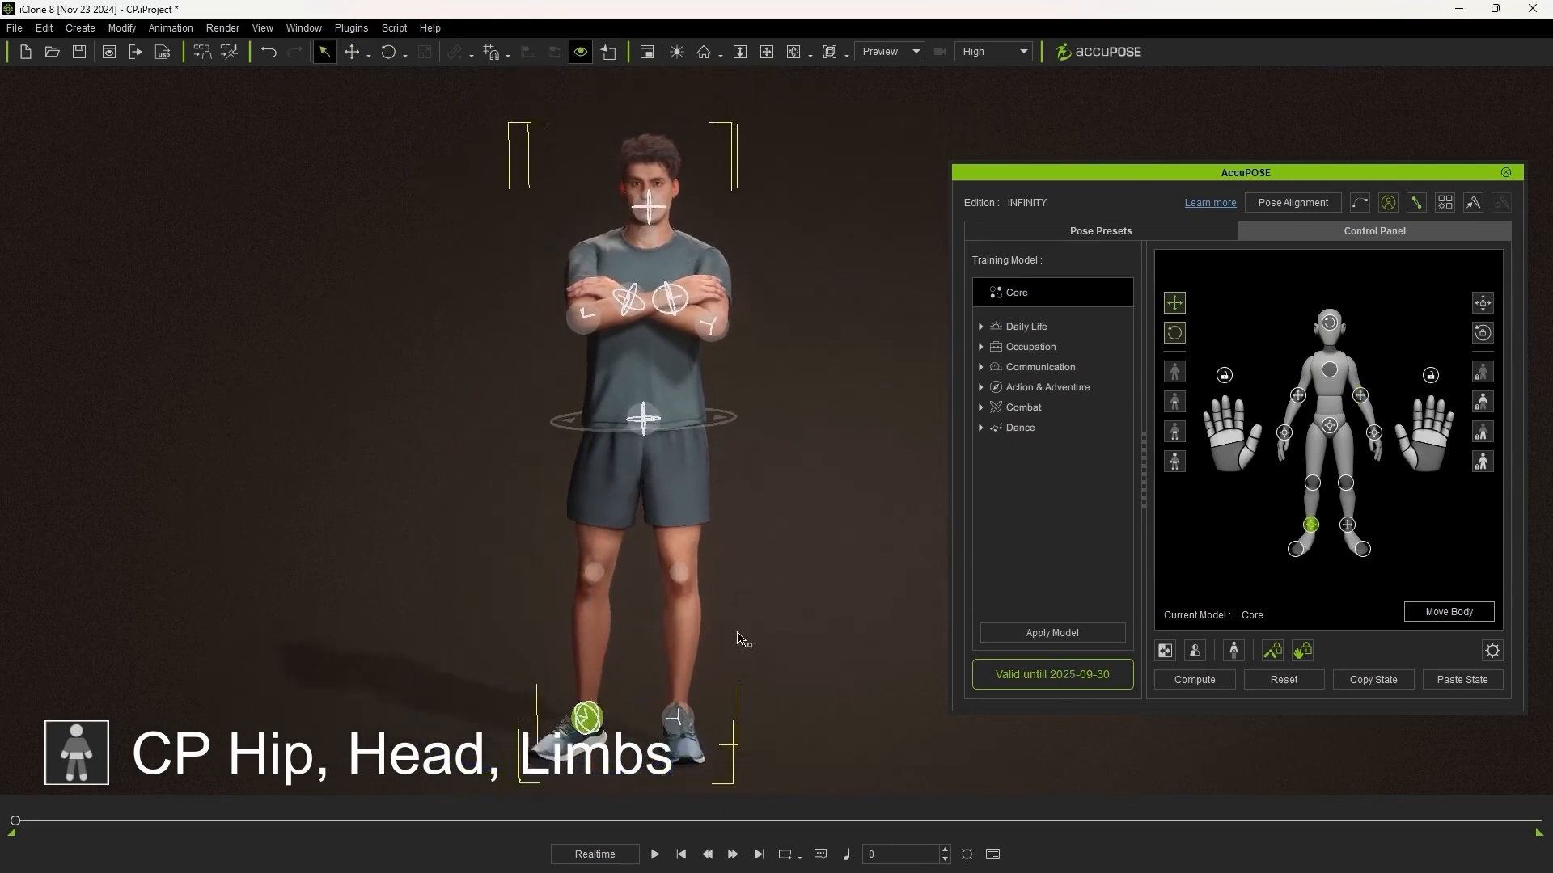
{"action": "middle_click_drag", "start_coordinate": [740, 638], "coordinate": [700, 650]}
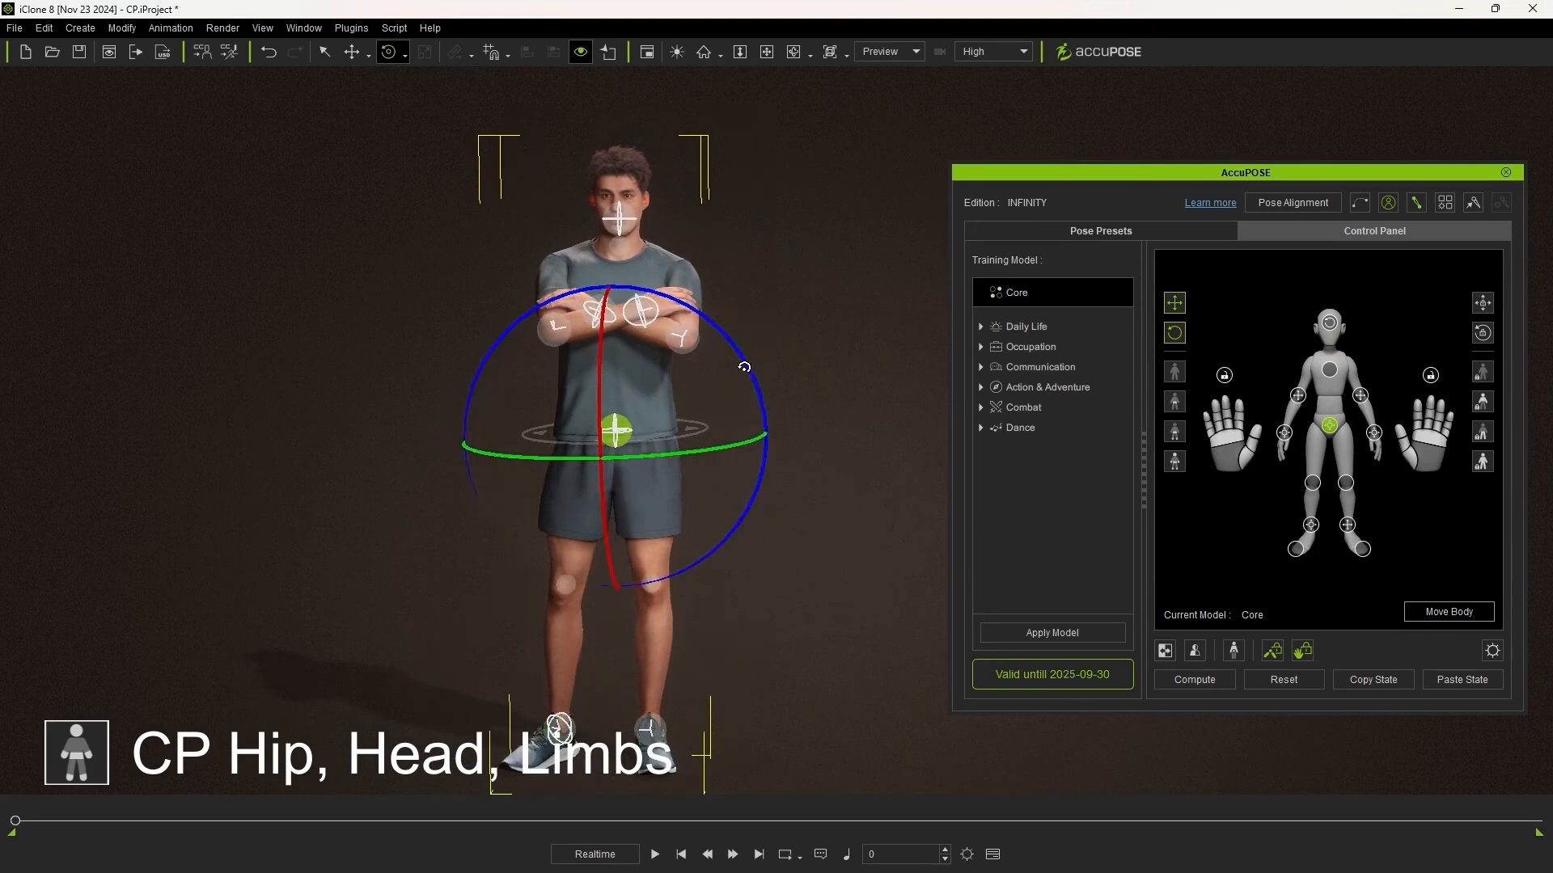
{"action": "key", "text": "q"}
{"action": "left_click_drag", "start_coordinate": [746, 471], "coordinate": [763, 507], "text": "alt"}
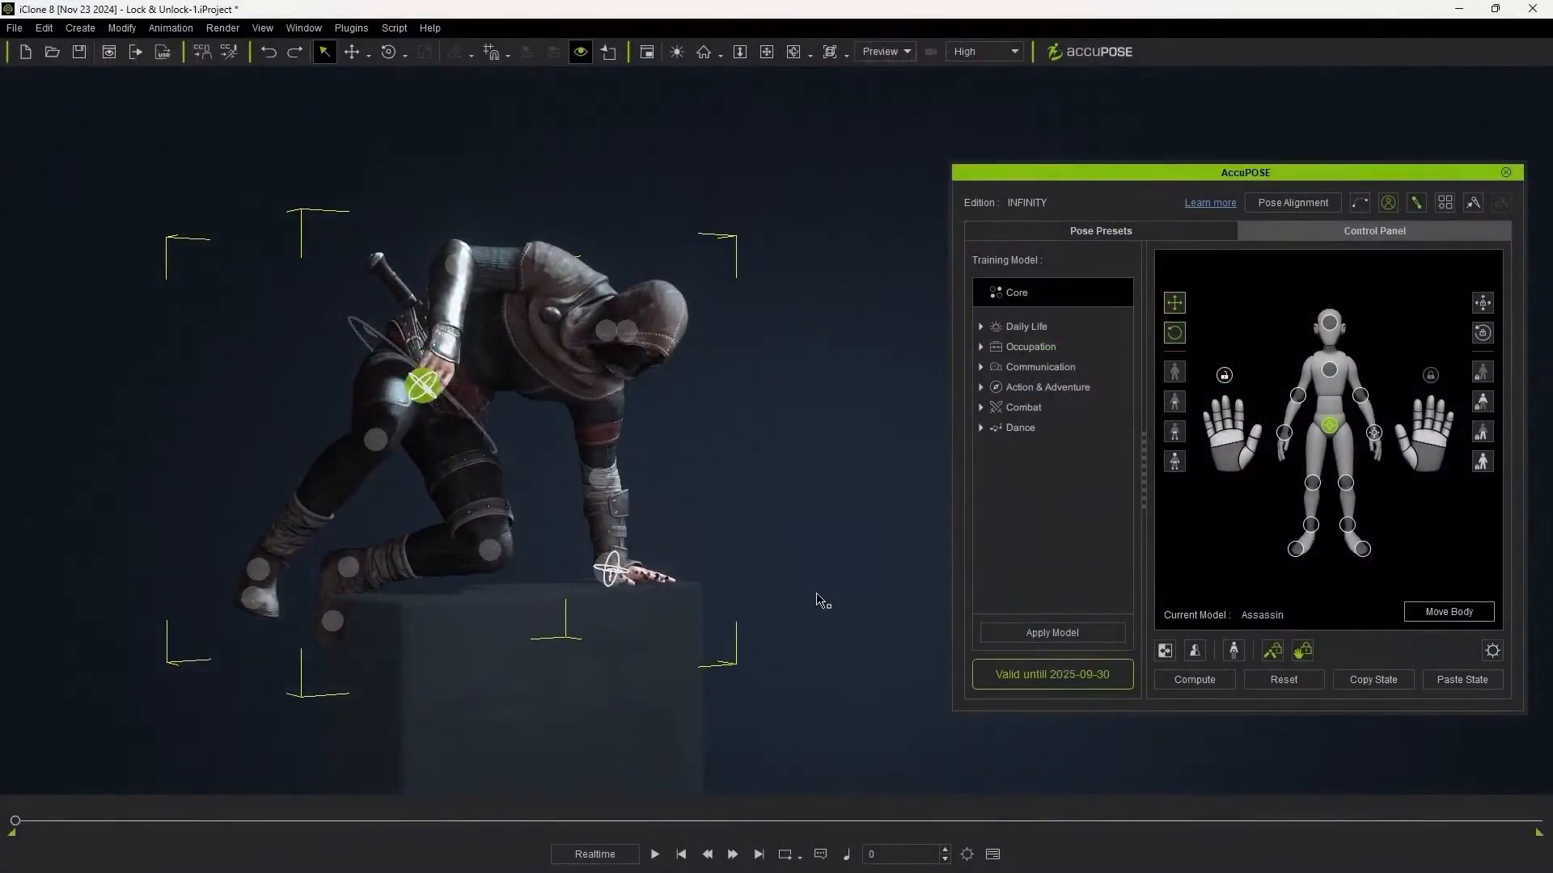
- Try raising the crouching assassin's hip upward and forward with the left hand unlocked, and undo the move
{"action": "left_click", "coordinate": [611, 574]}
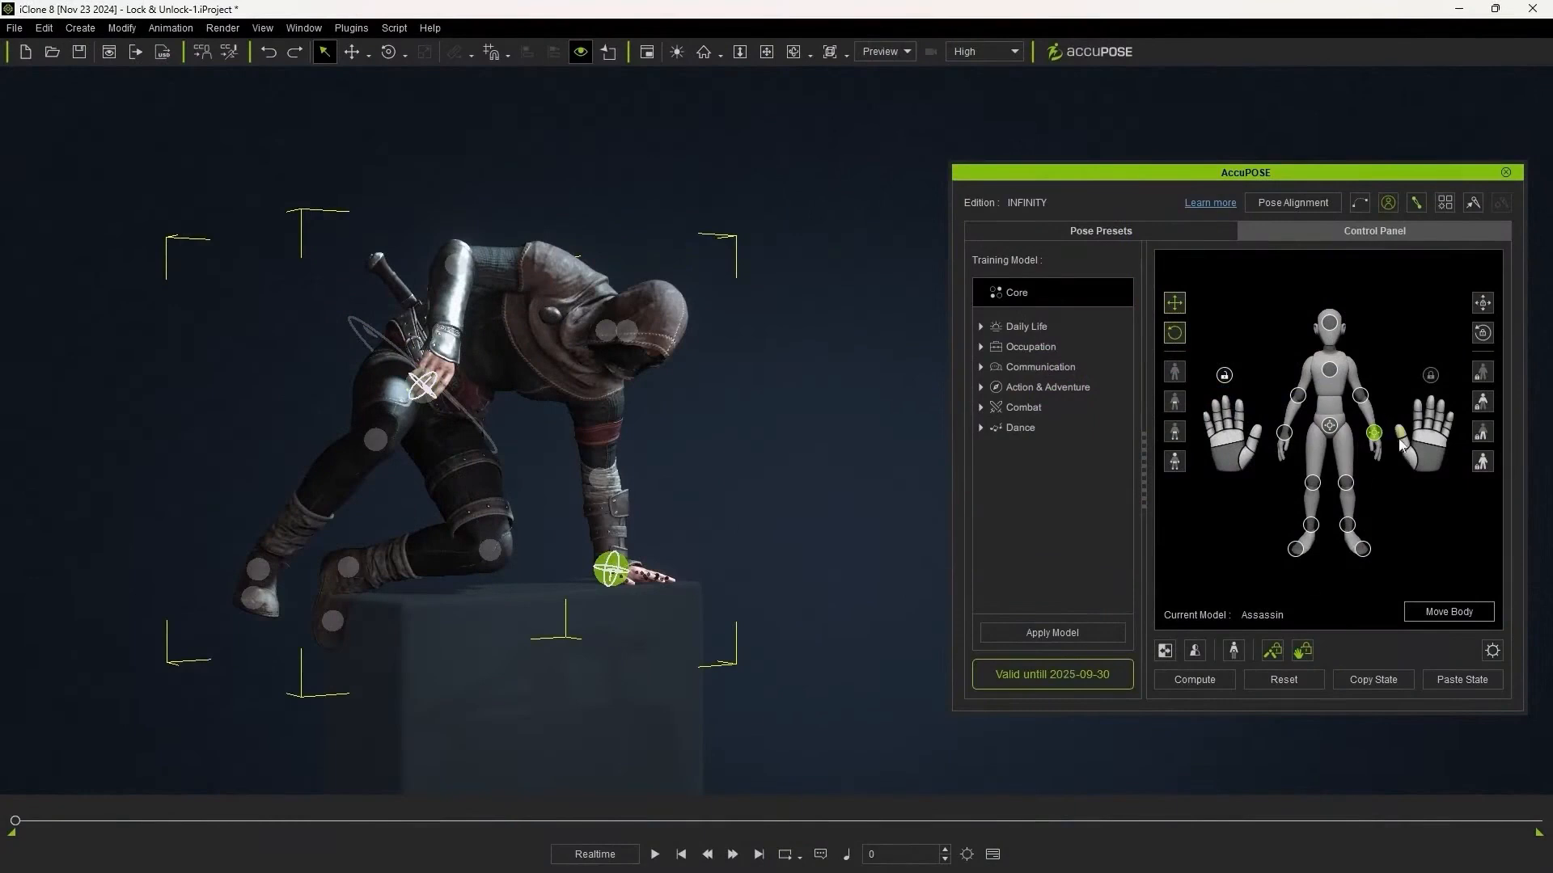
{"action": "left_click", "coordinate": [422, 387]}
{"action": "key", "text": "w"}
{"action": "left_click_drag", "start_coordinate": [441, 313], "coordinate": [529, 225]}
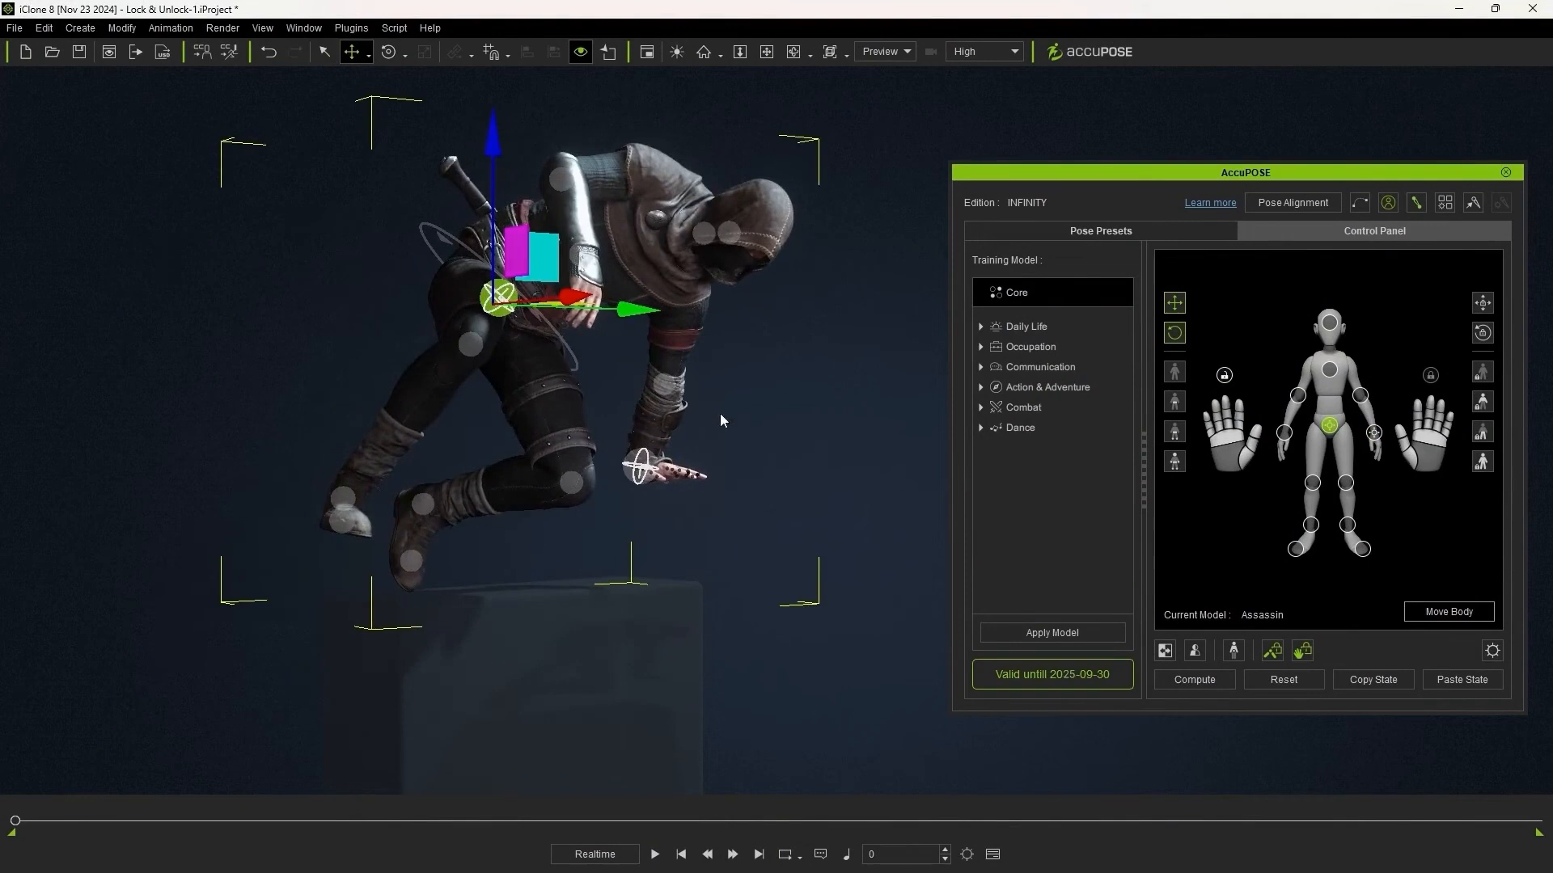
{"action": "key", "text": "ctrl+z"}
{"action": "key", "text": "q"}
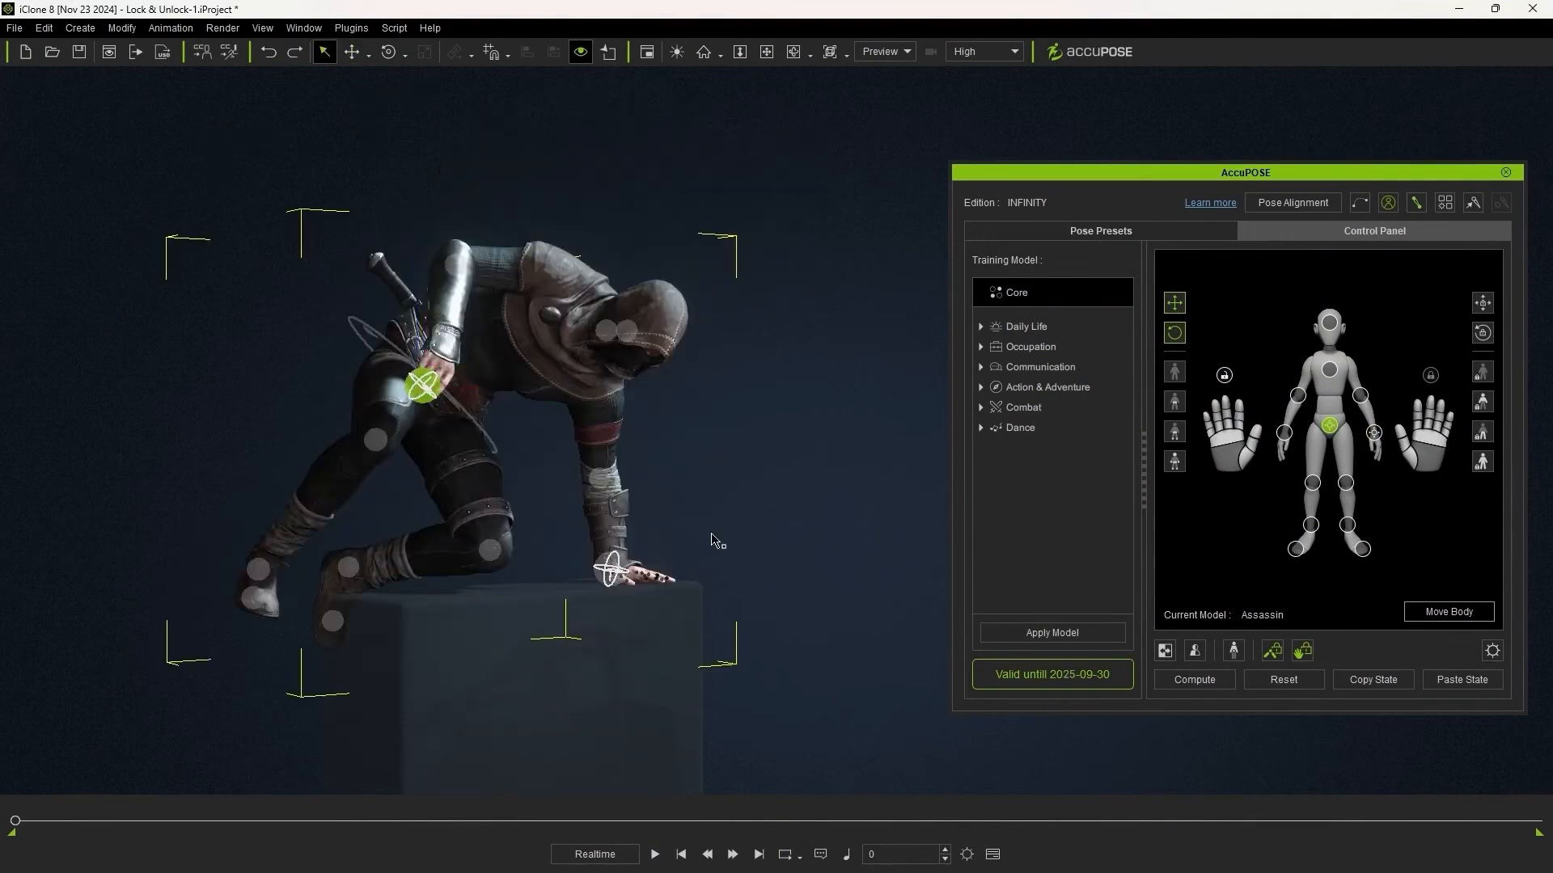
- Lock the assassin's left hand in translation and rotation, and move the hip slightly up and forward over the block
{"action": "left_click", "coordinate": [610, 571]}
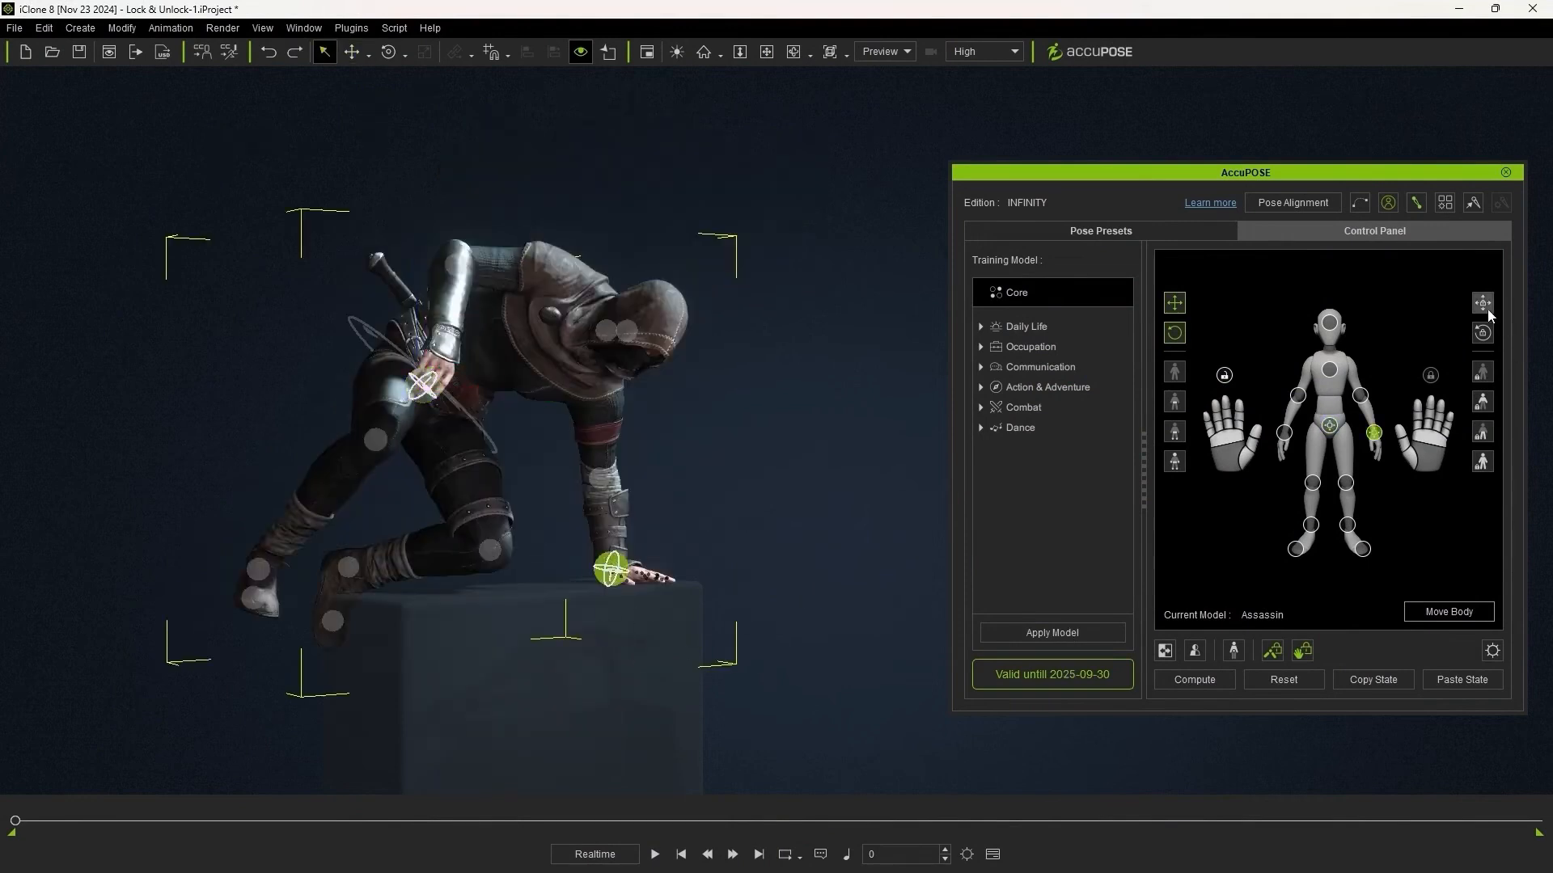
{"action": "left_click", "coordinate": [1484, 333]}
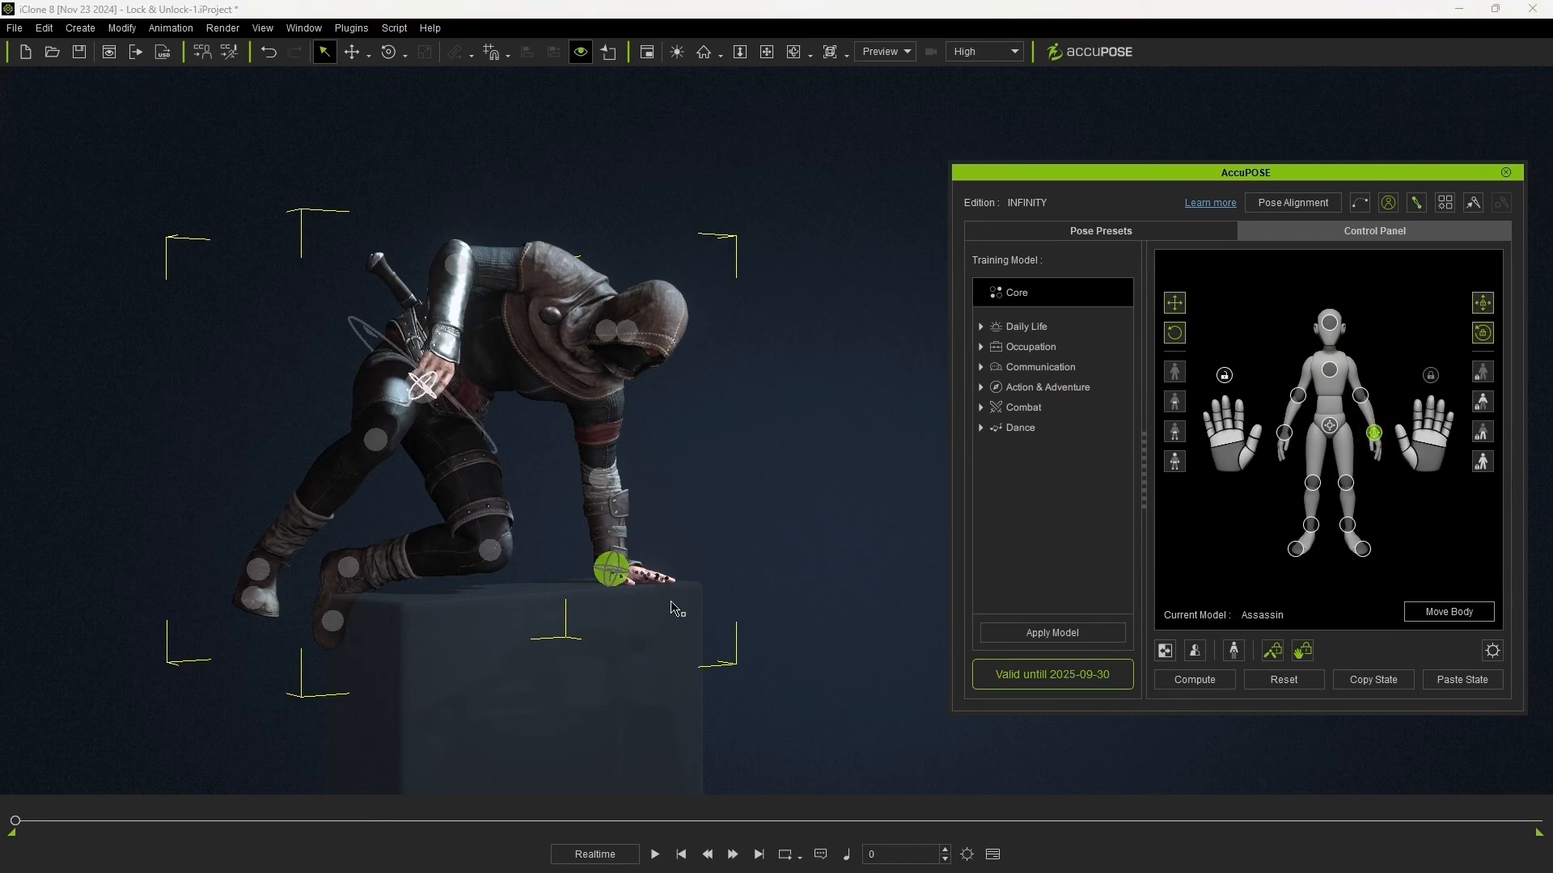
{"action": "left_click", "coordinate": [422, 394]}
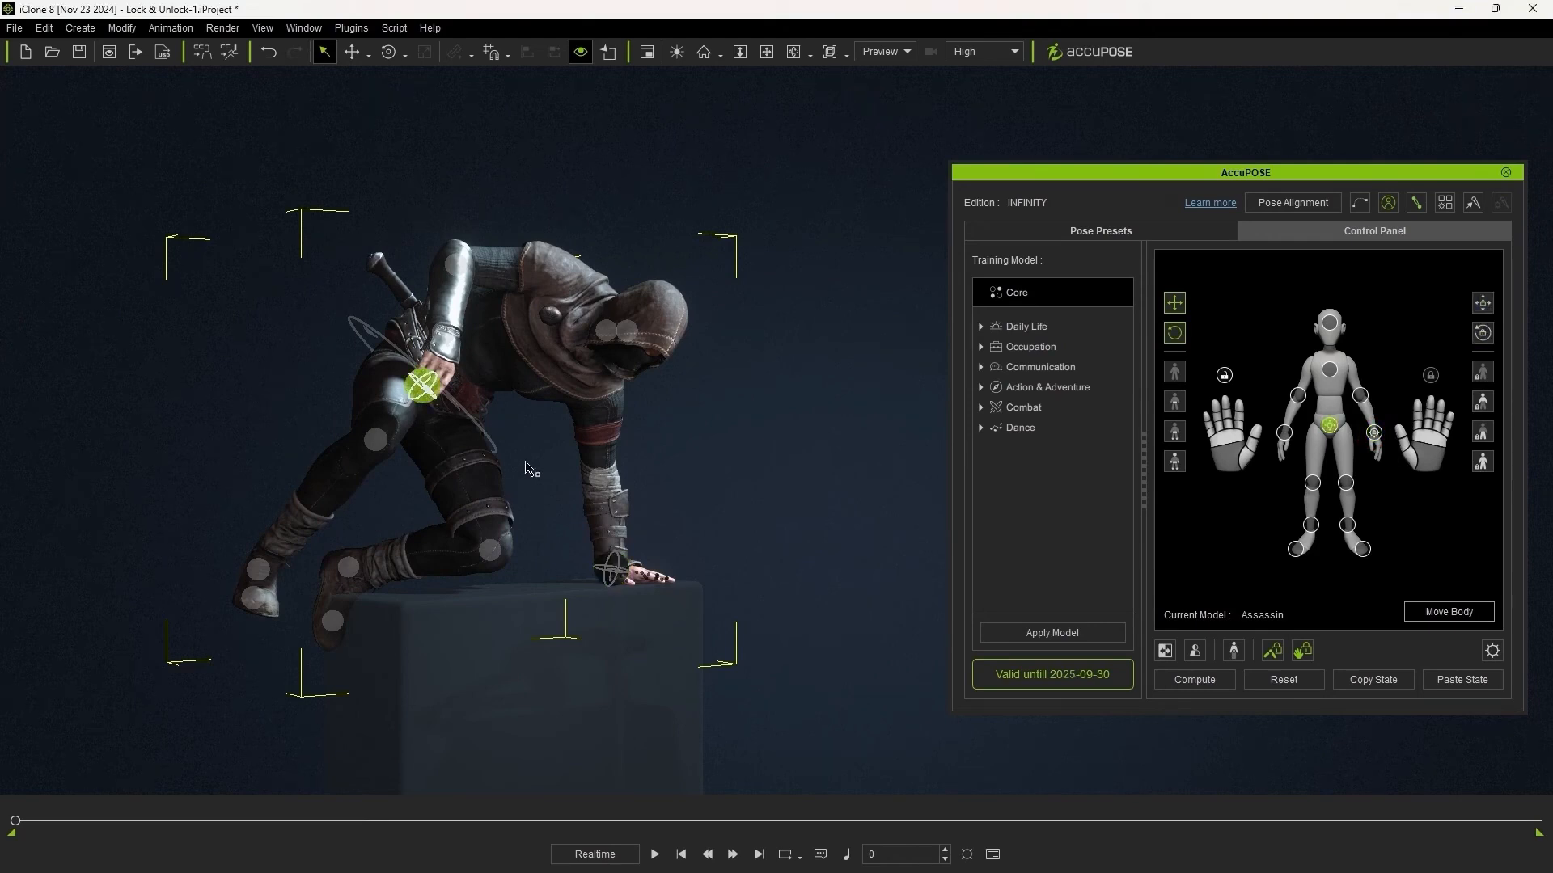
{"action": "key", "text": "w"}
{"action": "mouse_move", "coordinate": [445, 334]}
{"action": "left_mouse_down"}
{"action": "mouse_move", "coordinate": [419, 349]}
{"action": "mouse_move", "coordinate": [380, 455]}
{"action": "mouse_move", "coordinate": [453, 318]}
{"action": "mouse_move", "coordinate": [514, 283]}
{"action": "mouse_move", "coordinate": [471, 250]}
{"action": "mouse_move", "coordinate": [492, 270]}
{"action": "mouse_move", "coordinate": [448, 317]}
{"action": "mouse_move", "coordinate": [440, 397]}
{"action": "mouse_move", "coordinate": [457, 307]}
{"action": "mouse_move", "coordinate": [461, 326]}
{"action": "left_mouse_up"}
{"action": "key", "text": "q"}
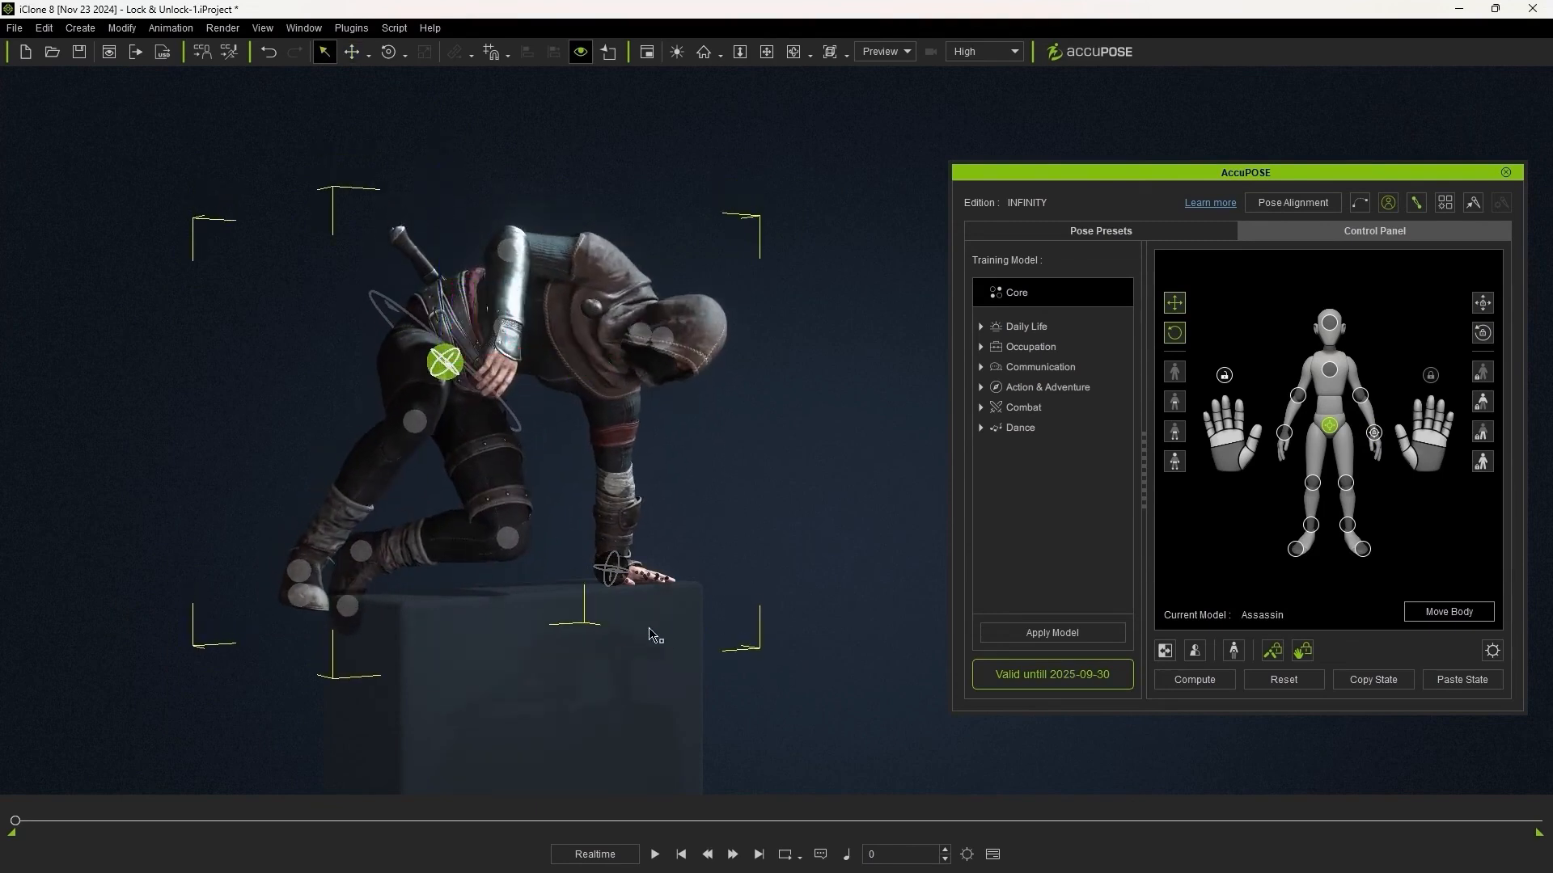
- Show the constraint and lock options of the assassin's left hand control point, and dismiss them without a change
{"action": "left_click", "coordinate": [620, 569]}
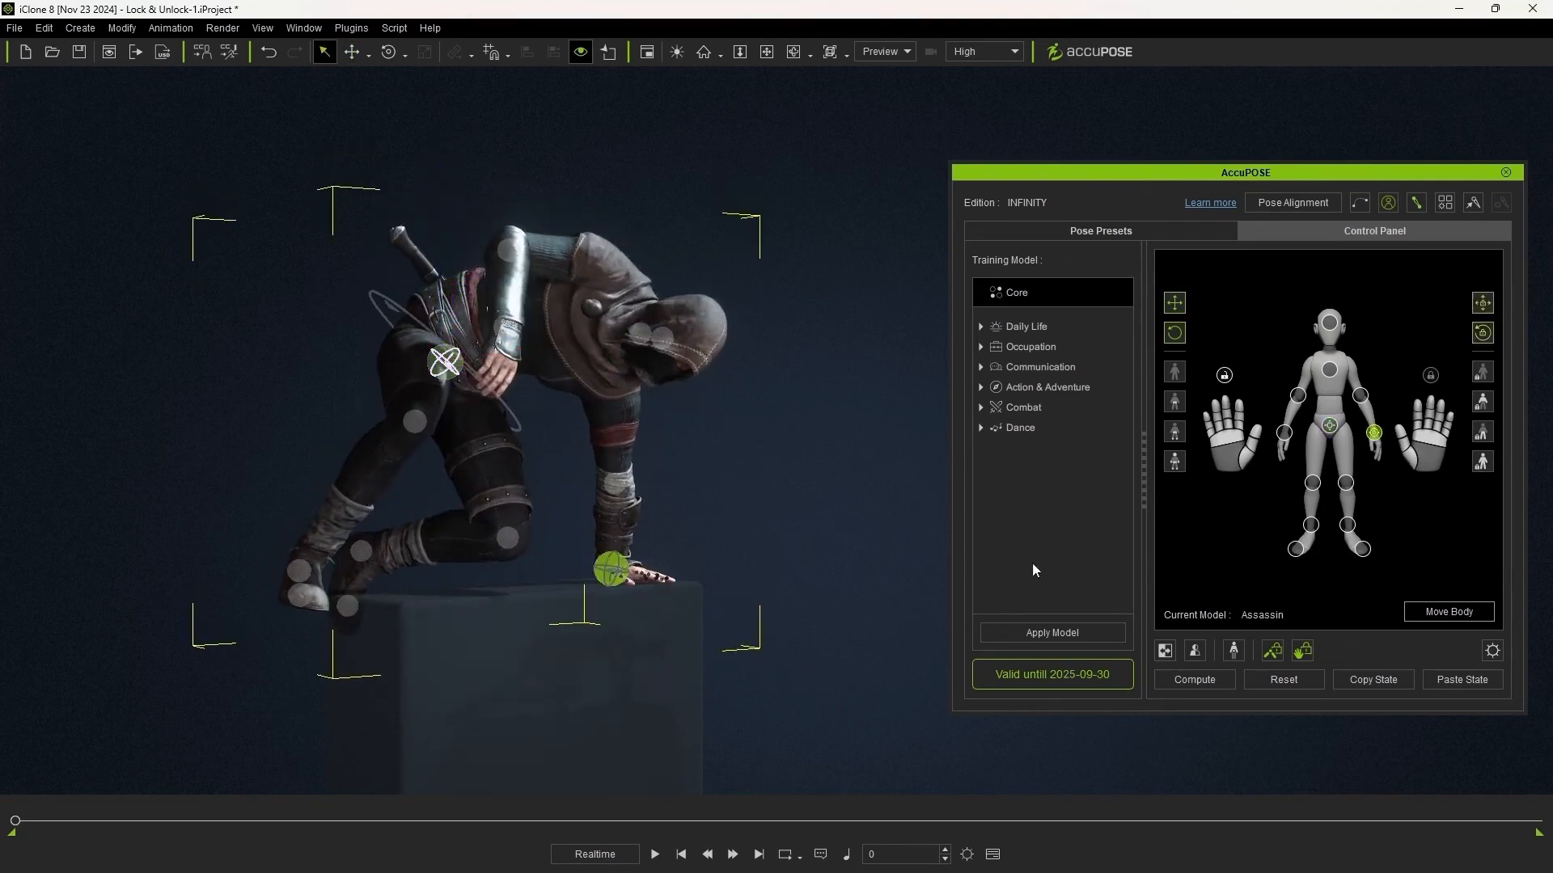
{"action": "key", "text": "w"}
{"action": "right_click", "coordinate": [1373, 432]}
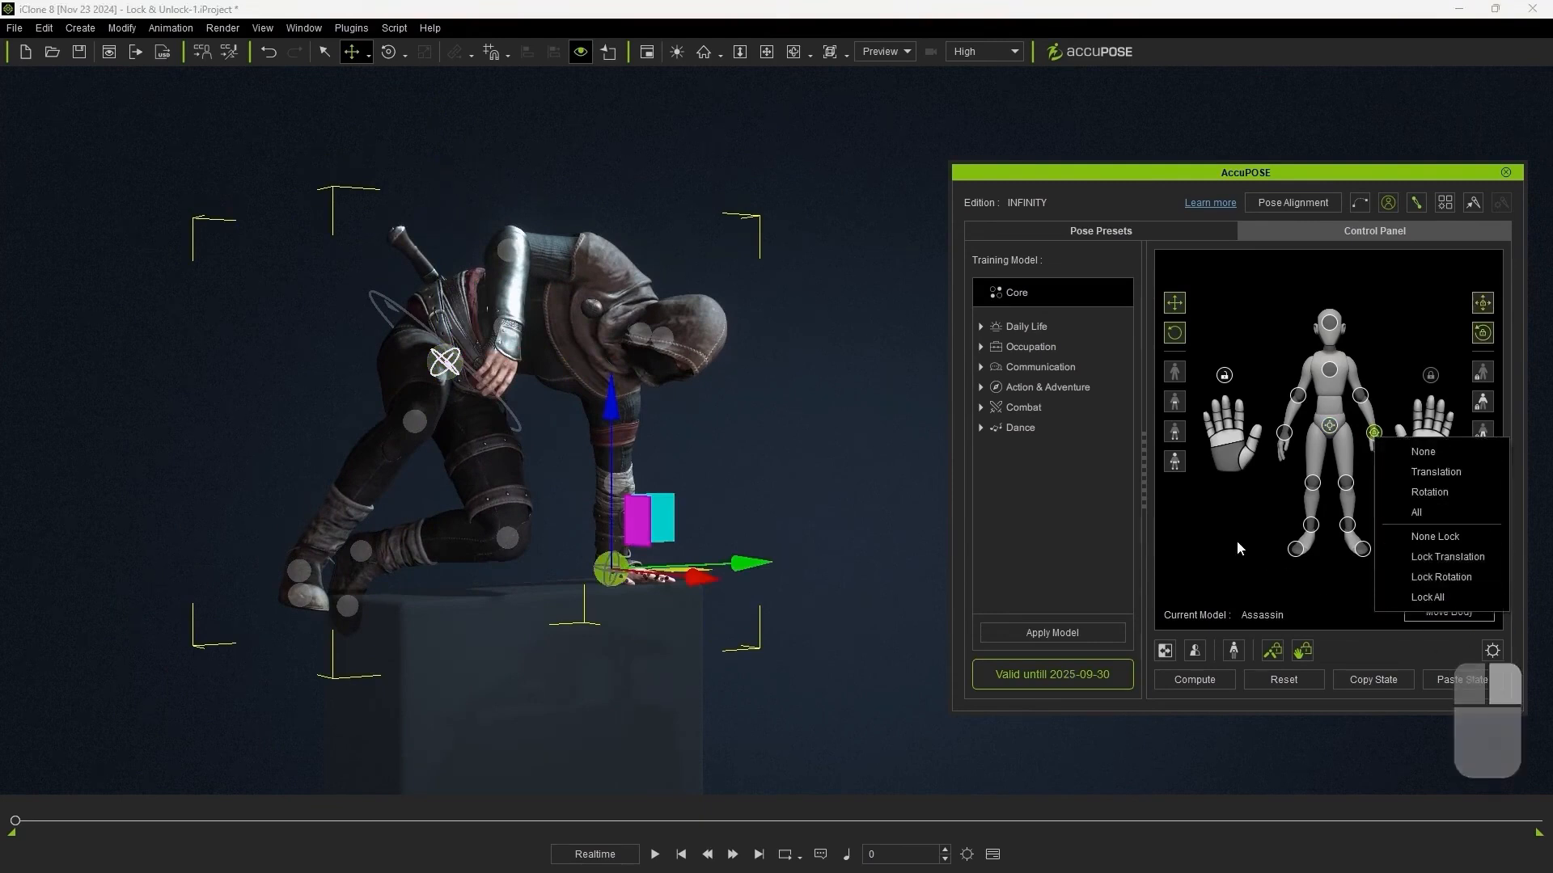
{"action": "key", "text": "Escape"}
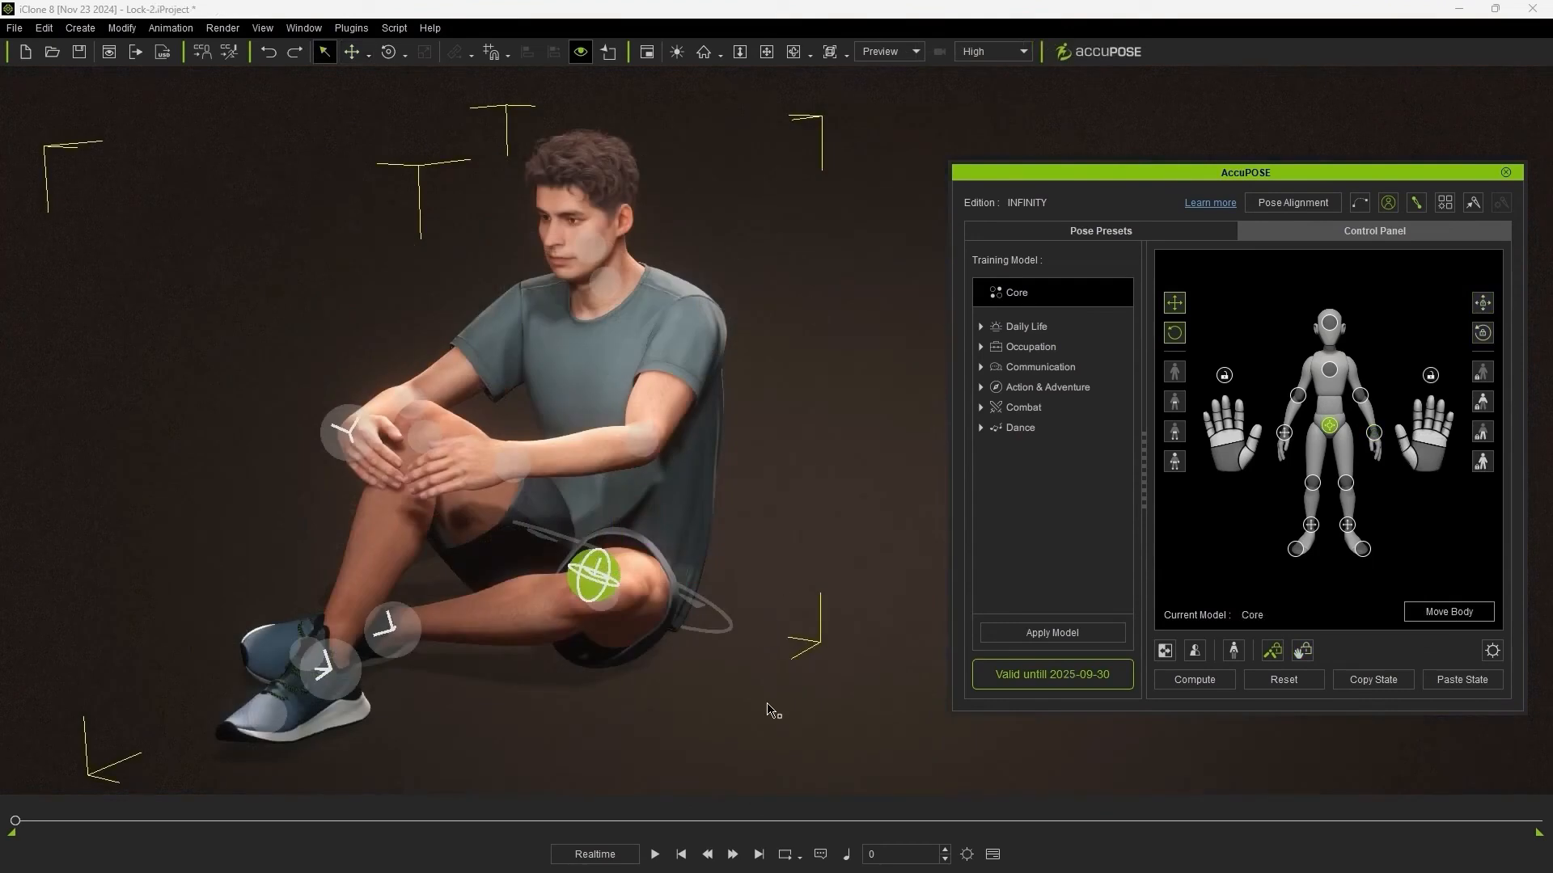
- Try moving the seated character's left hand from the knee to the floor behind him, and undo it
{"action": "left_click", "coordinate": [530, 478]}
{"action": "left_click_drag", "start_coordinate": [551, 420], "coordinate": [757, 489]}
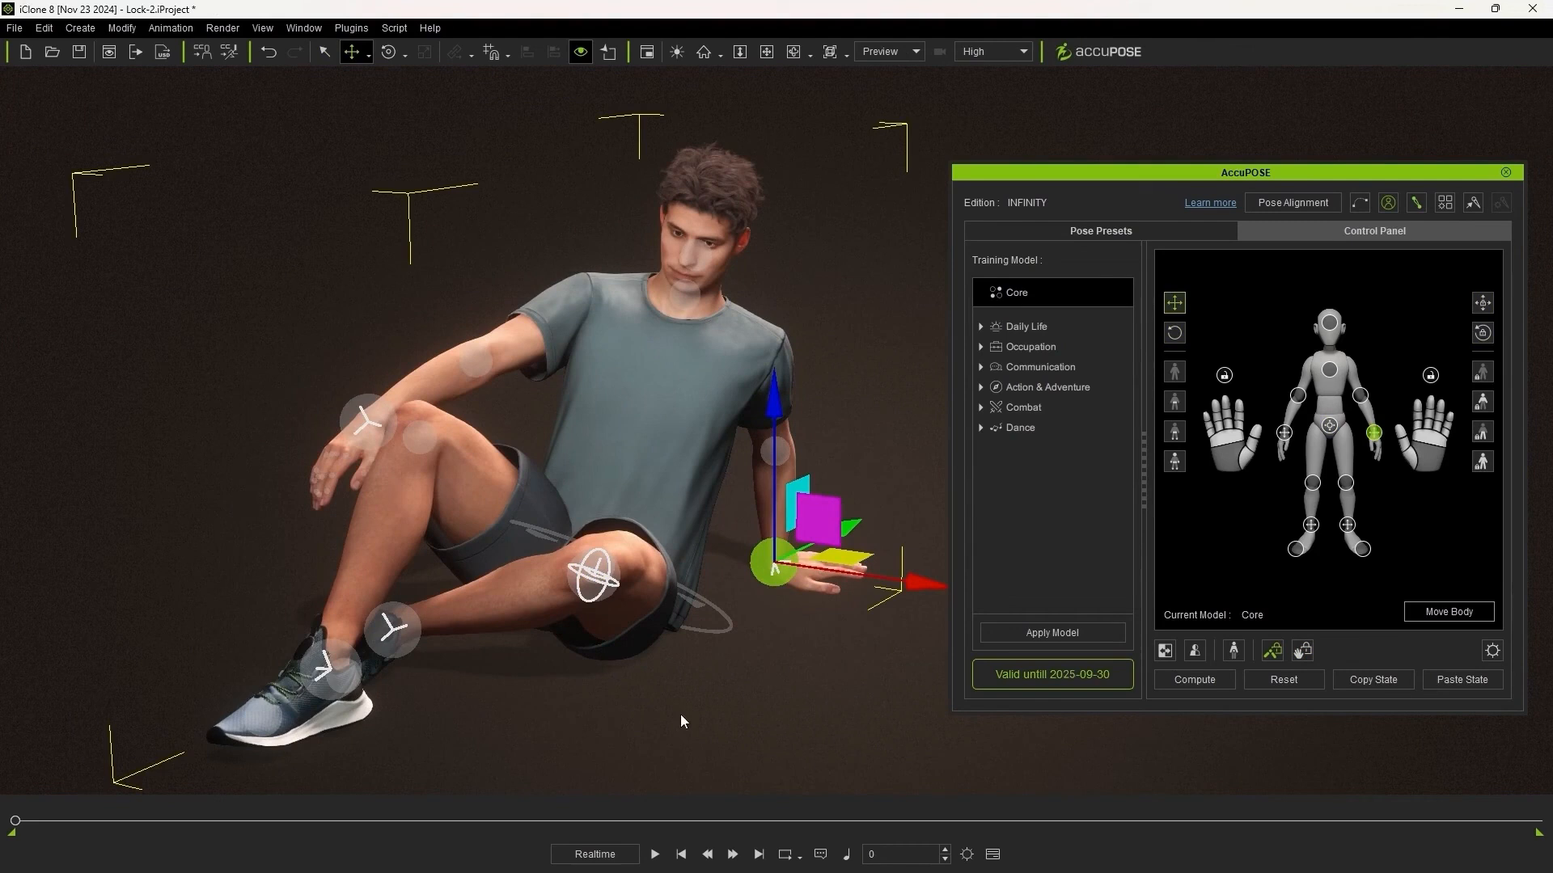
{"action": "key", "text": "ctrl+z"}
- Lock the seated character's hip and both knees in translation and rotation, and lock the feet with the lower-body lock preset
{"action": "left_click", "coordinate": [1330, 425]}
{"action": "left_click", "coordinate": [1345, 484]}
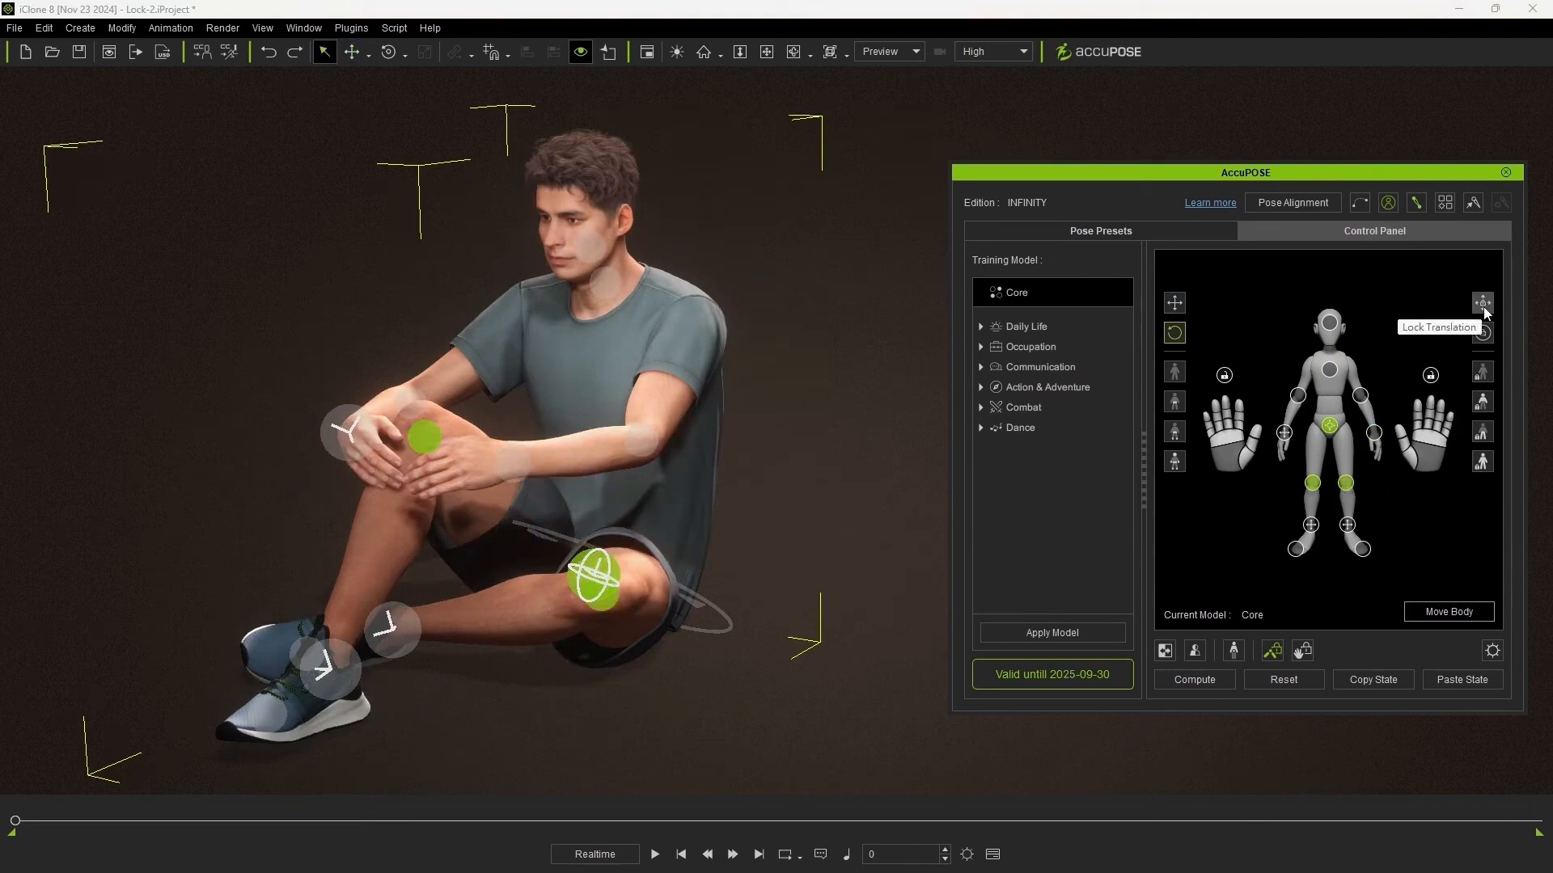
{"action": "left_click", "coordinate": [1483, 333]}
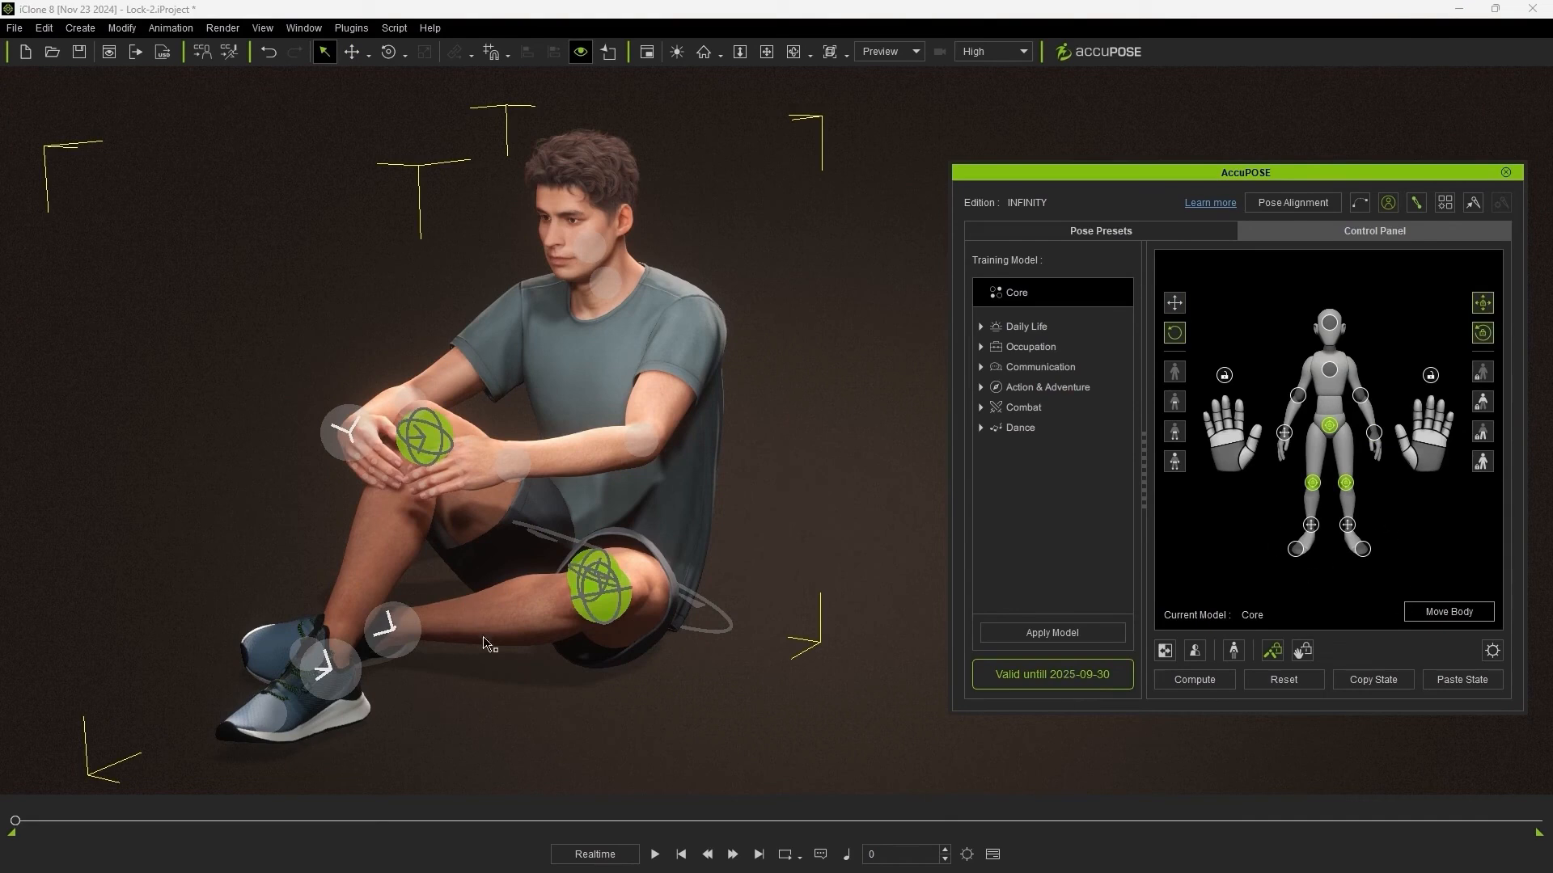
{"action": "left_click", "coordinate": [1482, 434]}
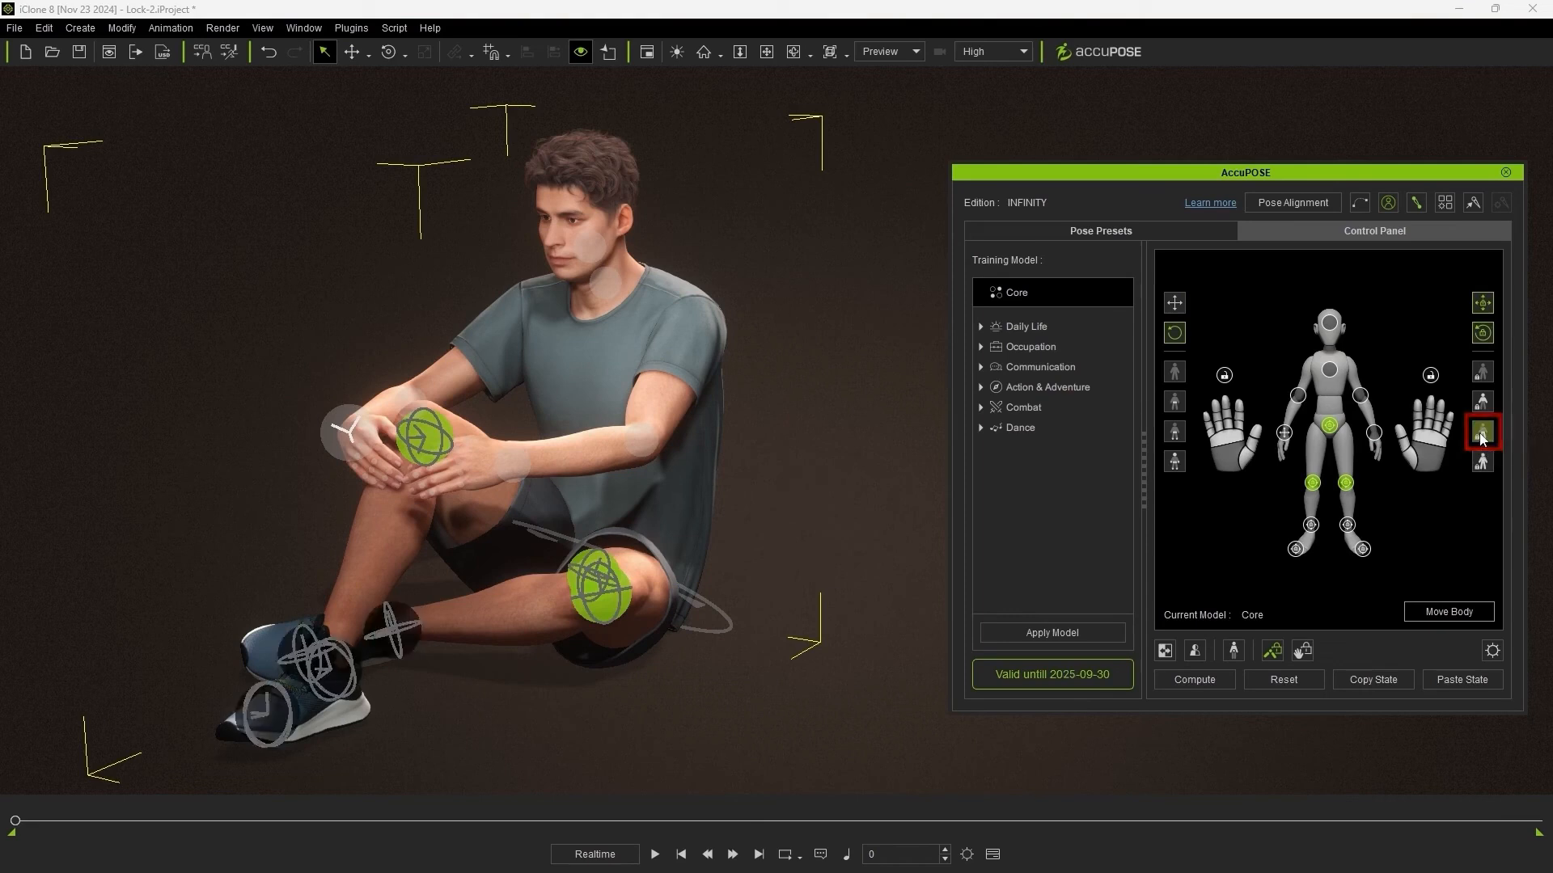
{"action": "left_click", "coordinate": [1331, 427]}
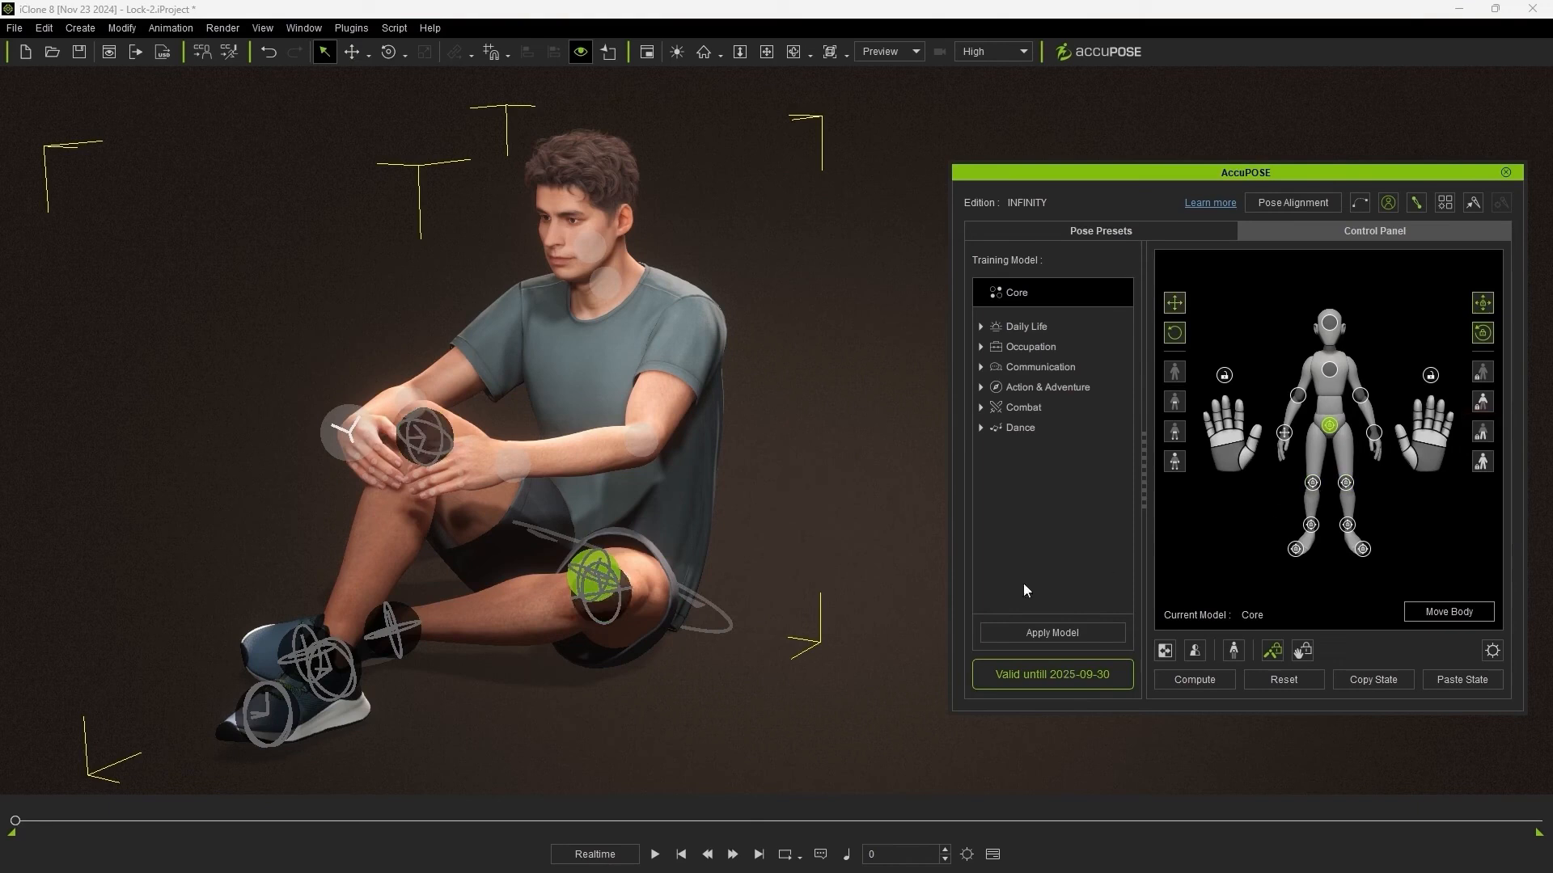
- Try moving the left hand to the floor behind the character with the lower body locked, and undo it
{"action": "left_click", "coordinate": [516, 467]}
{"action": "left_click_drag", "start_coordinate": [541, 422], "coordinate": [768, 514]}
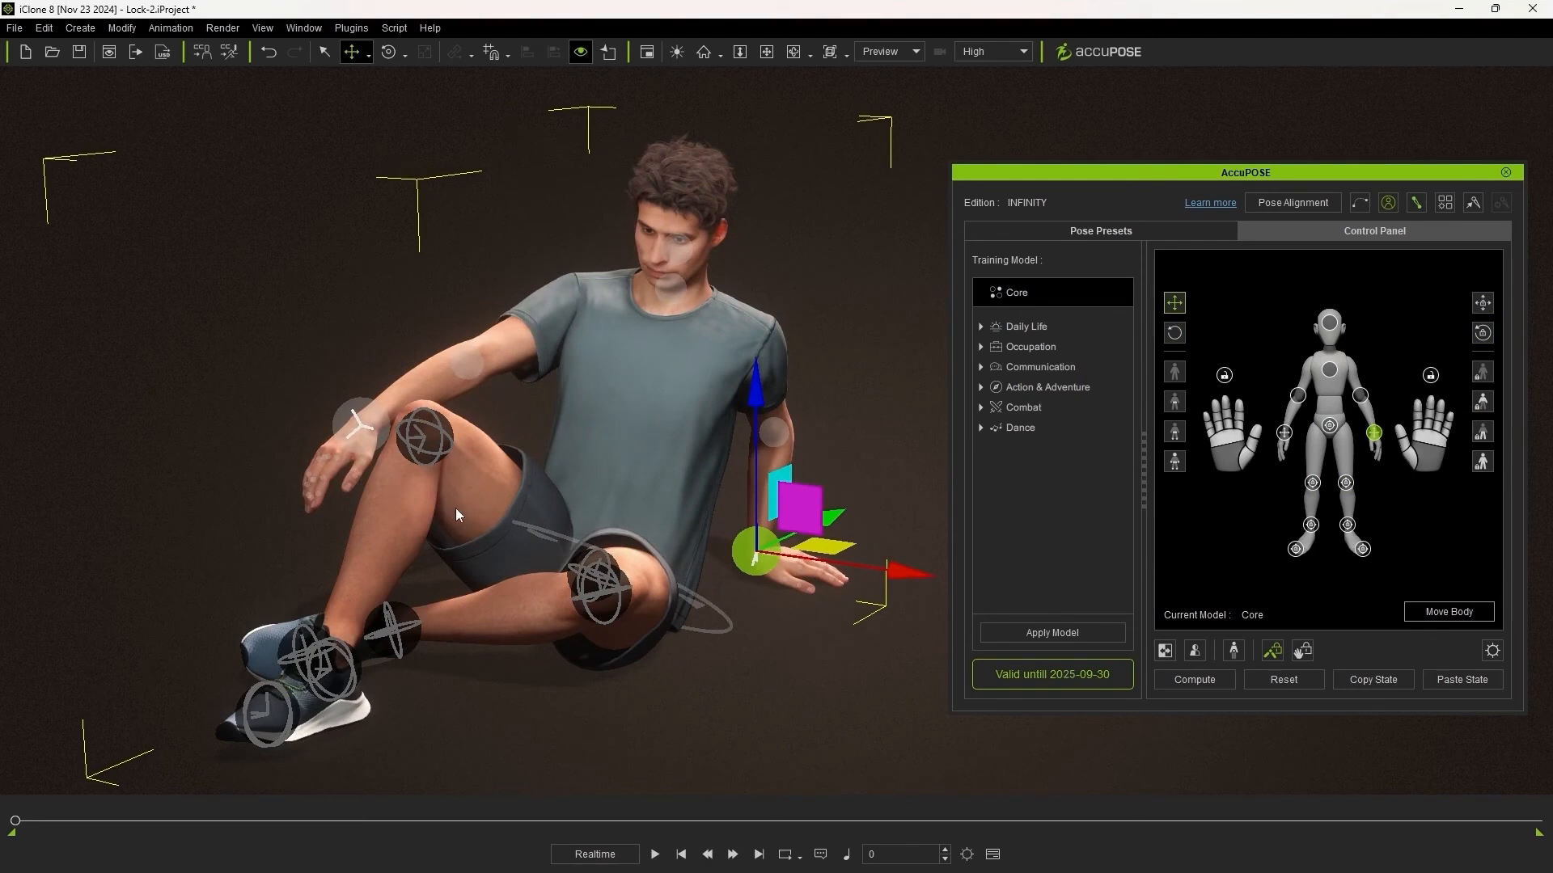
{"action": "key", "text": "ctrl+z"}
{"action": "key", "text": "q"}
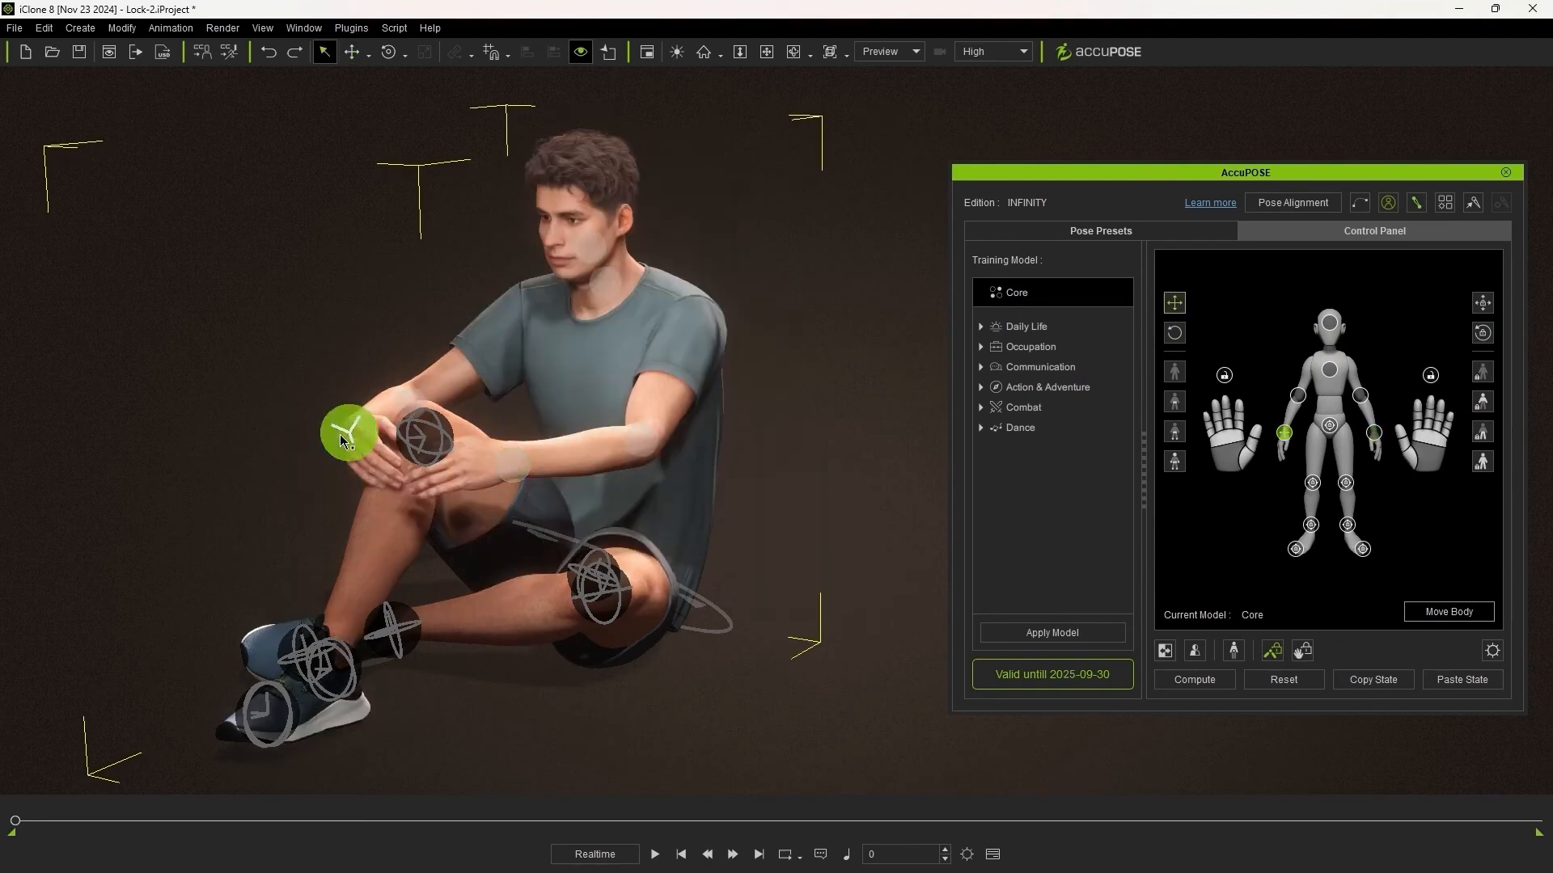
- Lock the right hand on the knee and move the left hand down to the floor beside the hip
{"action": "key", "text": "shift+z"}
{"action": "left_click", "coordinate": [513, 469]}
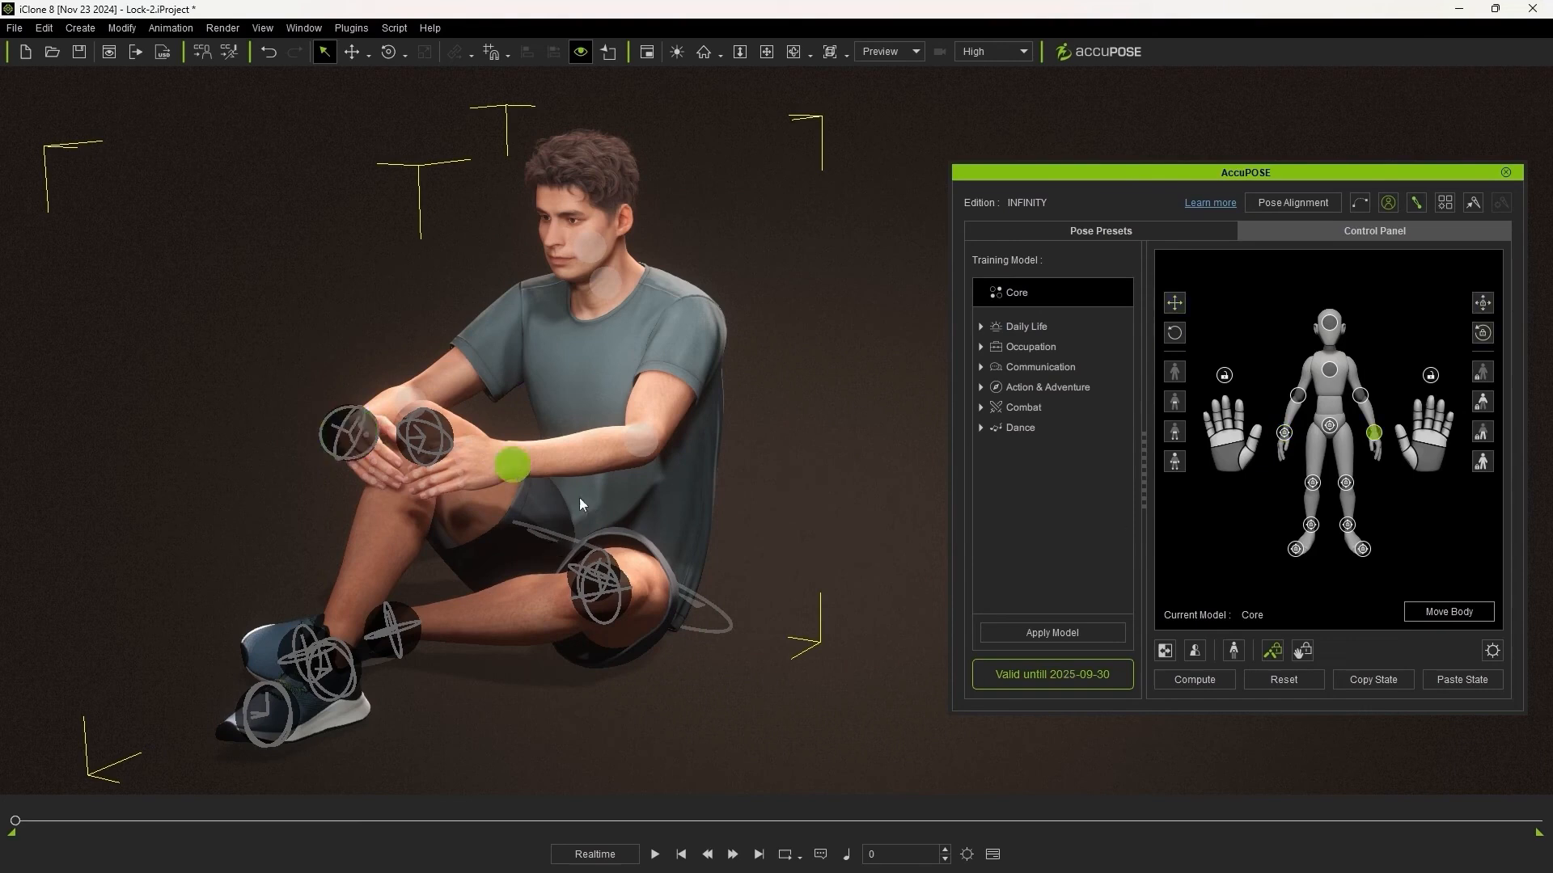
{"action": "key", "text": "w"}
{"action": "left_click_drag", "start_coordinate": [527, 421], "coordinate": [755, 541]}
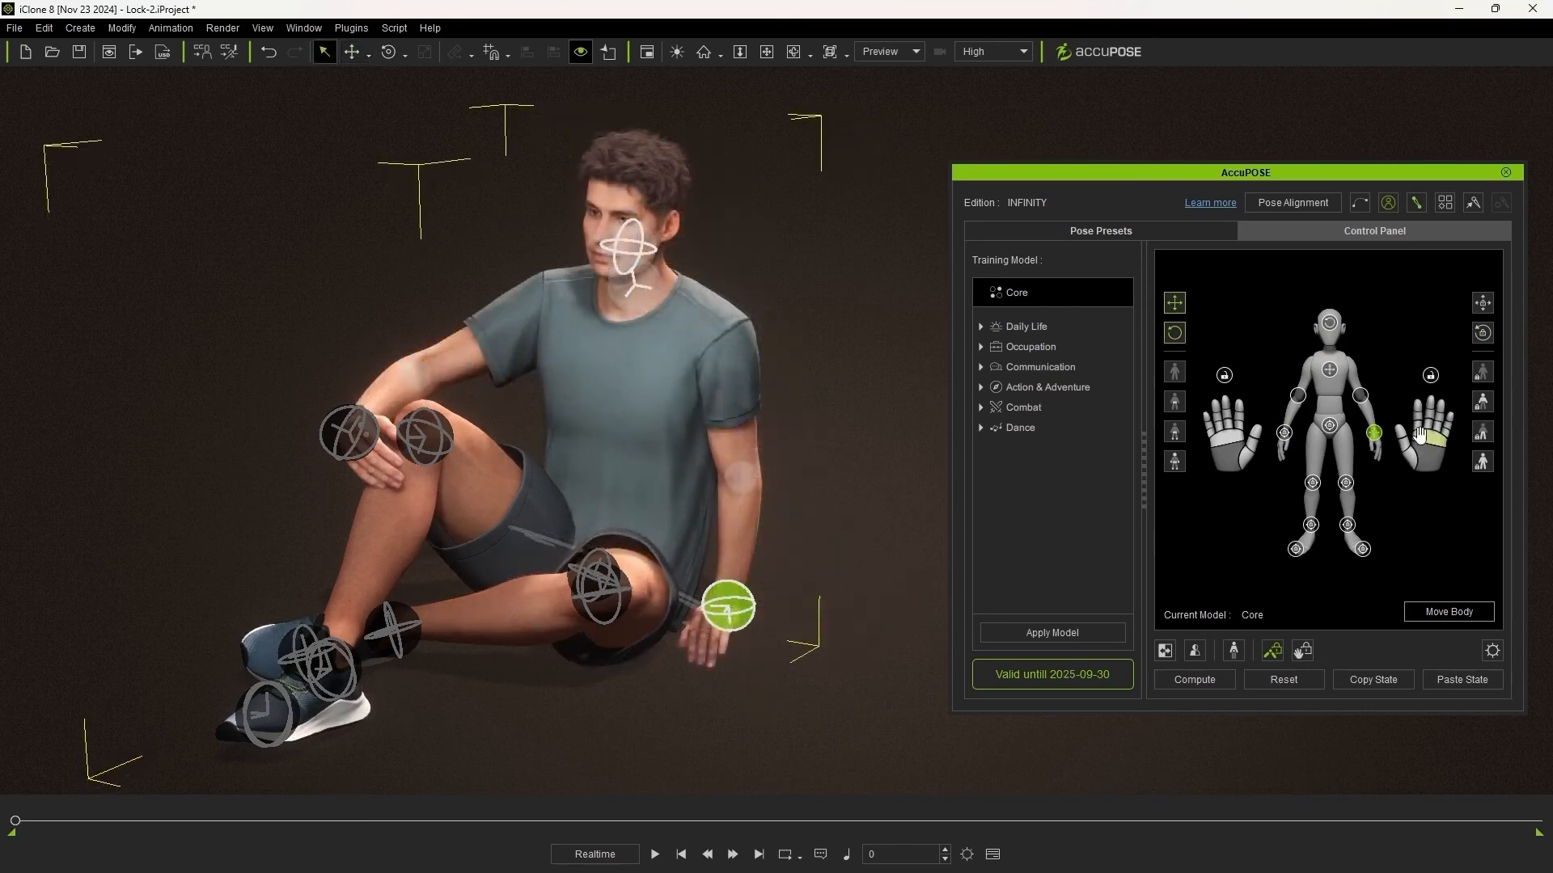
- Bend the left hand's fingers back to lie flat on the floor, and rotate the left hand slightly
{"action": "left_click_drag", "start_coordinate": [1421, 435], "coordinate": [1550, 442]}
{"action": "left_click_drag", "start_coordinate": [1429, 429], "coordinate": [1493, 439]}
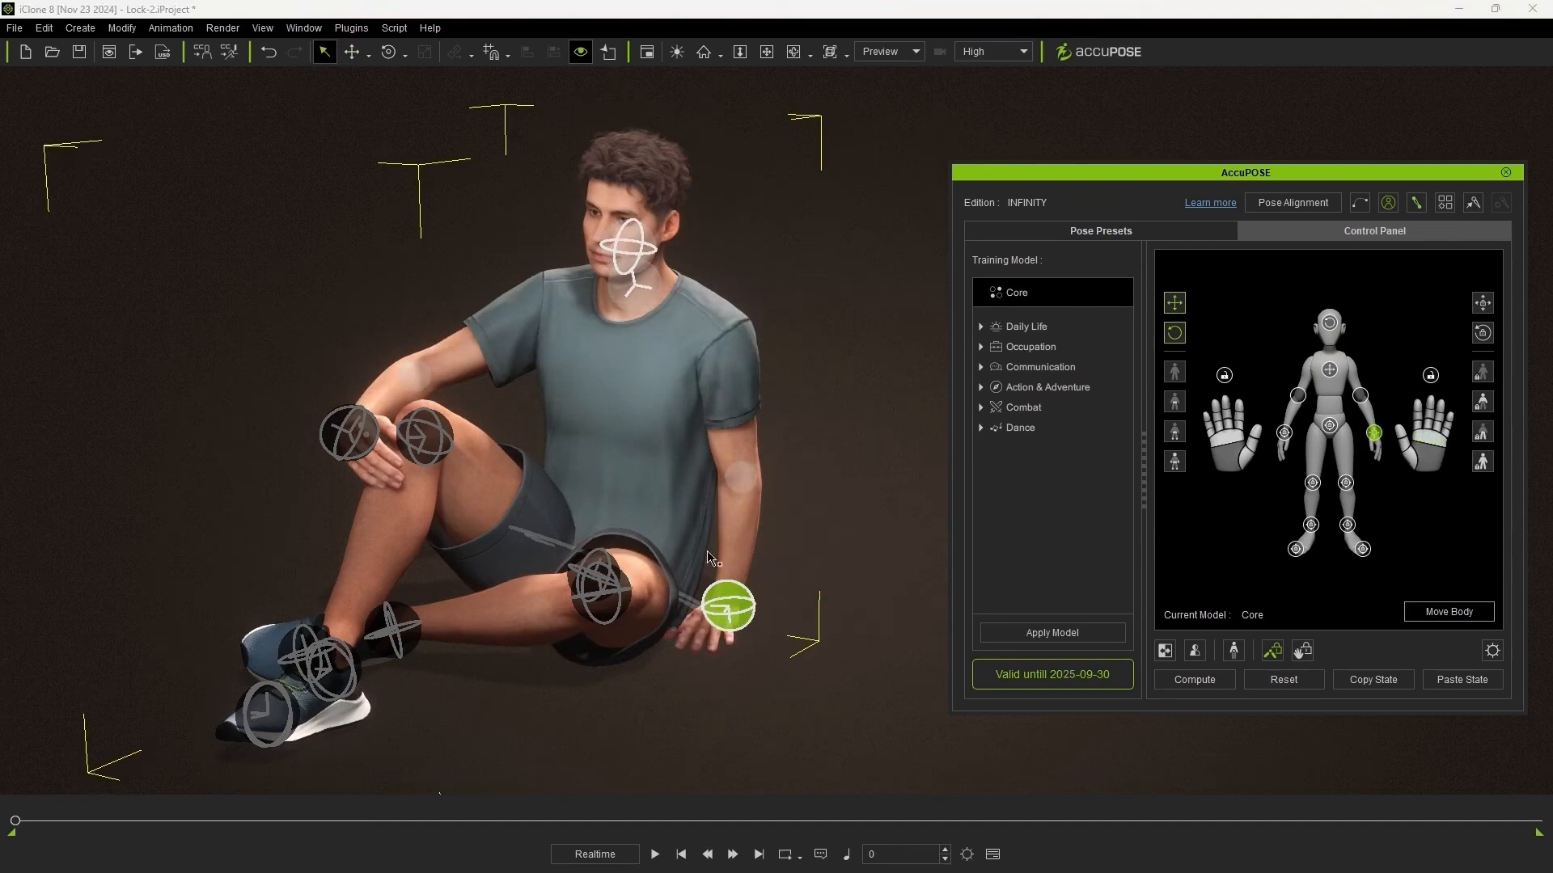
{"action": "left_click", "coordinate": [740, 600]}
{"action": "key", "text": "e"}
{"action": "key", "text": "e"}
{"action": "left_click_drag", "start_coordinate": [732, 650], "coordinate": [754, 651]}
{"action": "key", "text": "q"}
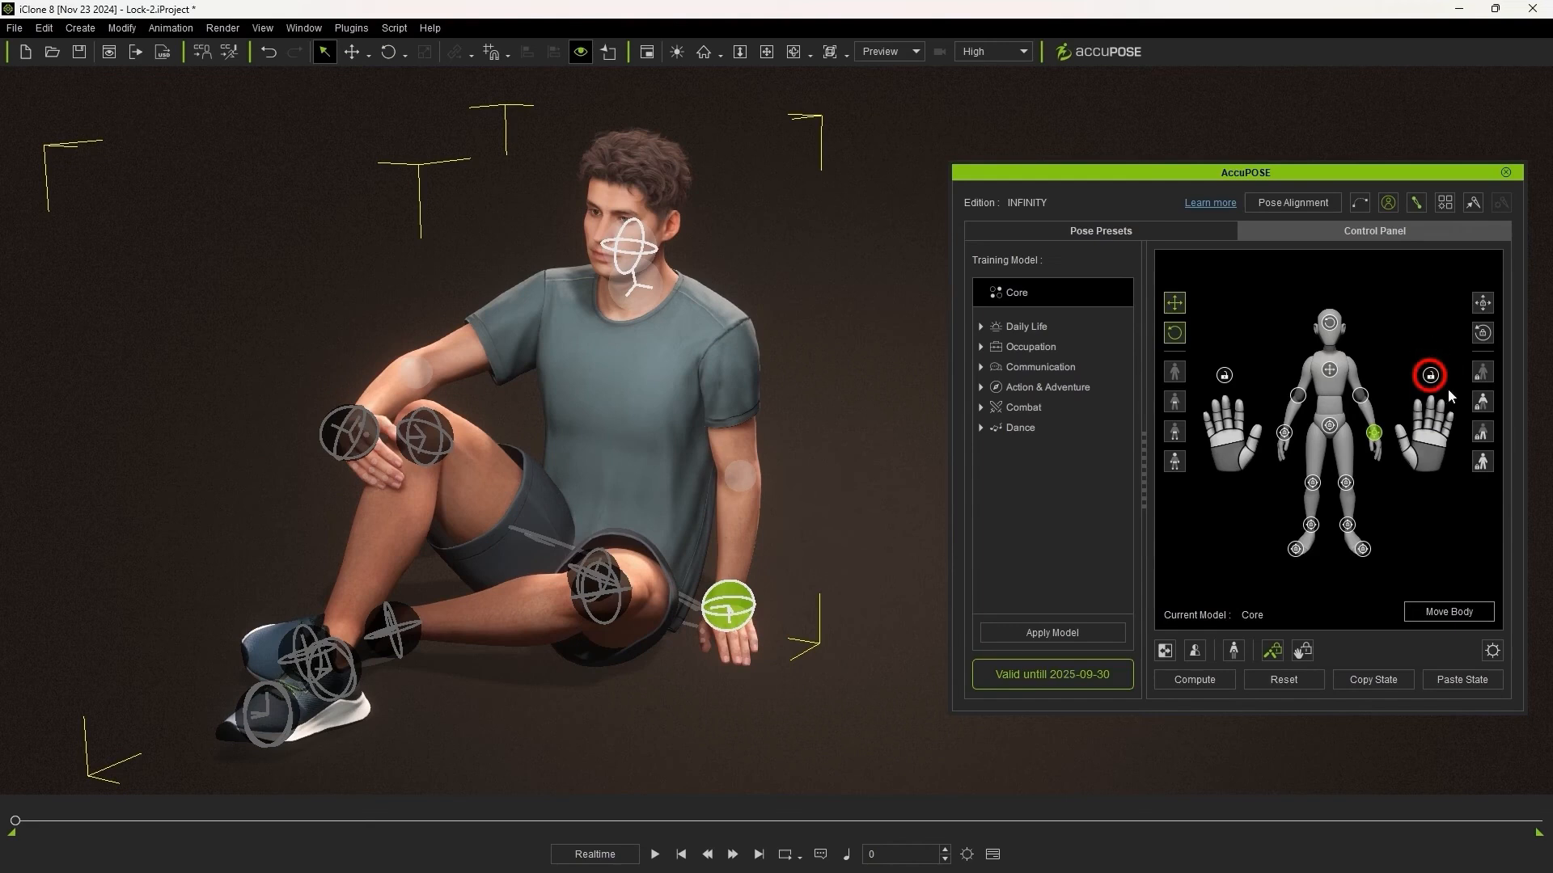
- Bend the left fingers flat against the floor again and lock the left hand's finger pose
{"action": "left_click", "coordinate": [1444, 426]}
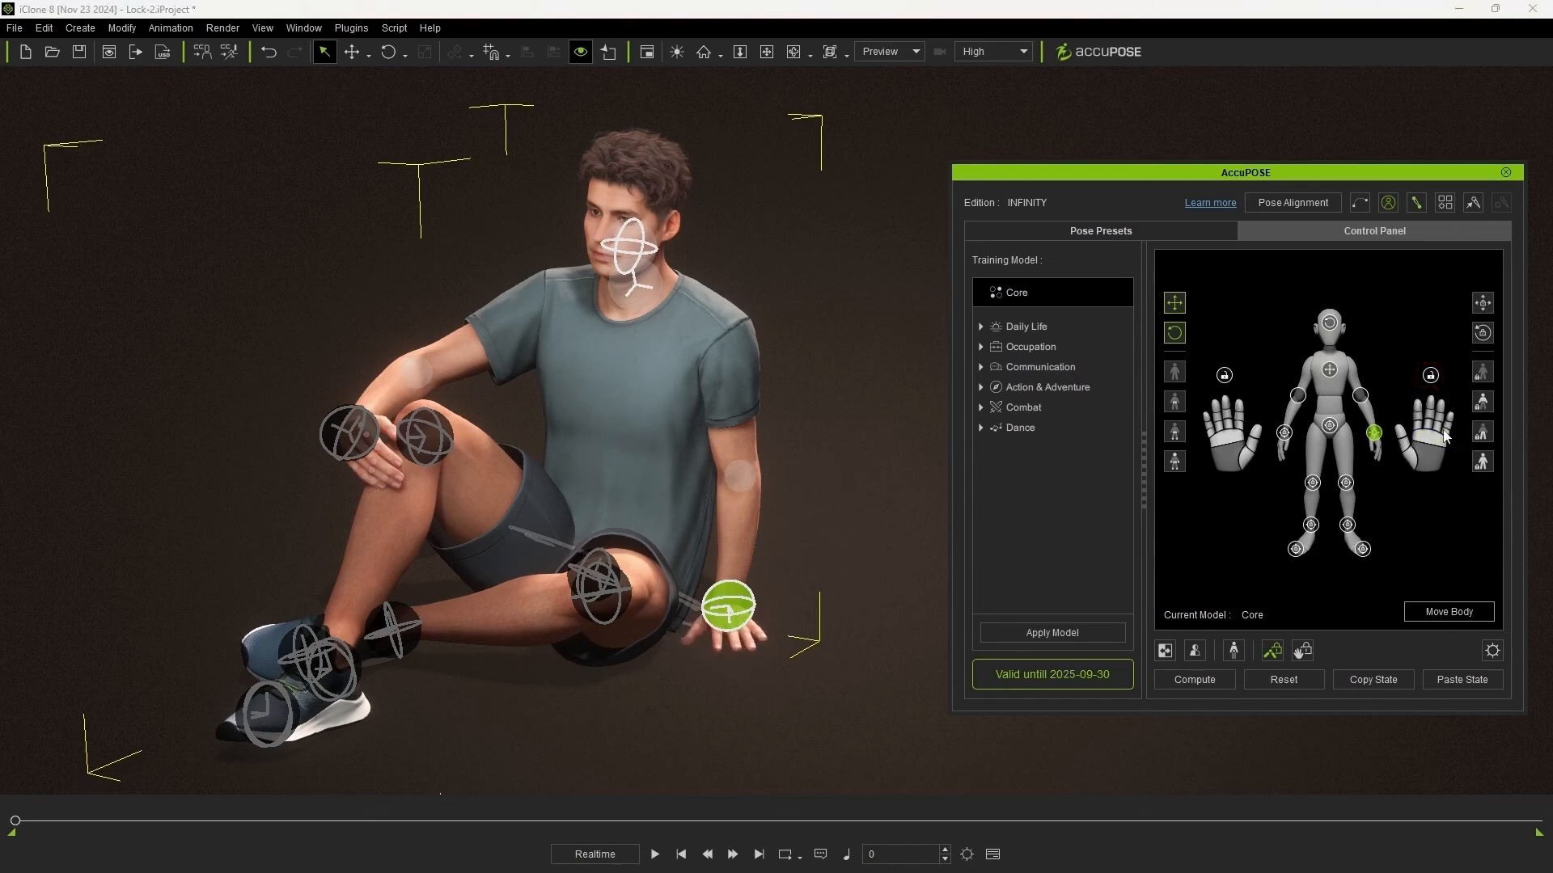
{"action": "left_click", "coordinate": [1432, 385]}
{"action": "left_click", "coordinate": [1432, 383]}
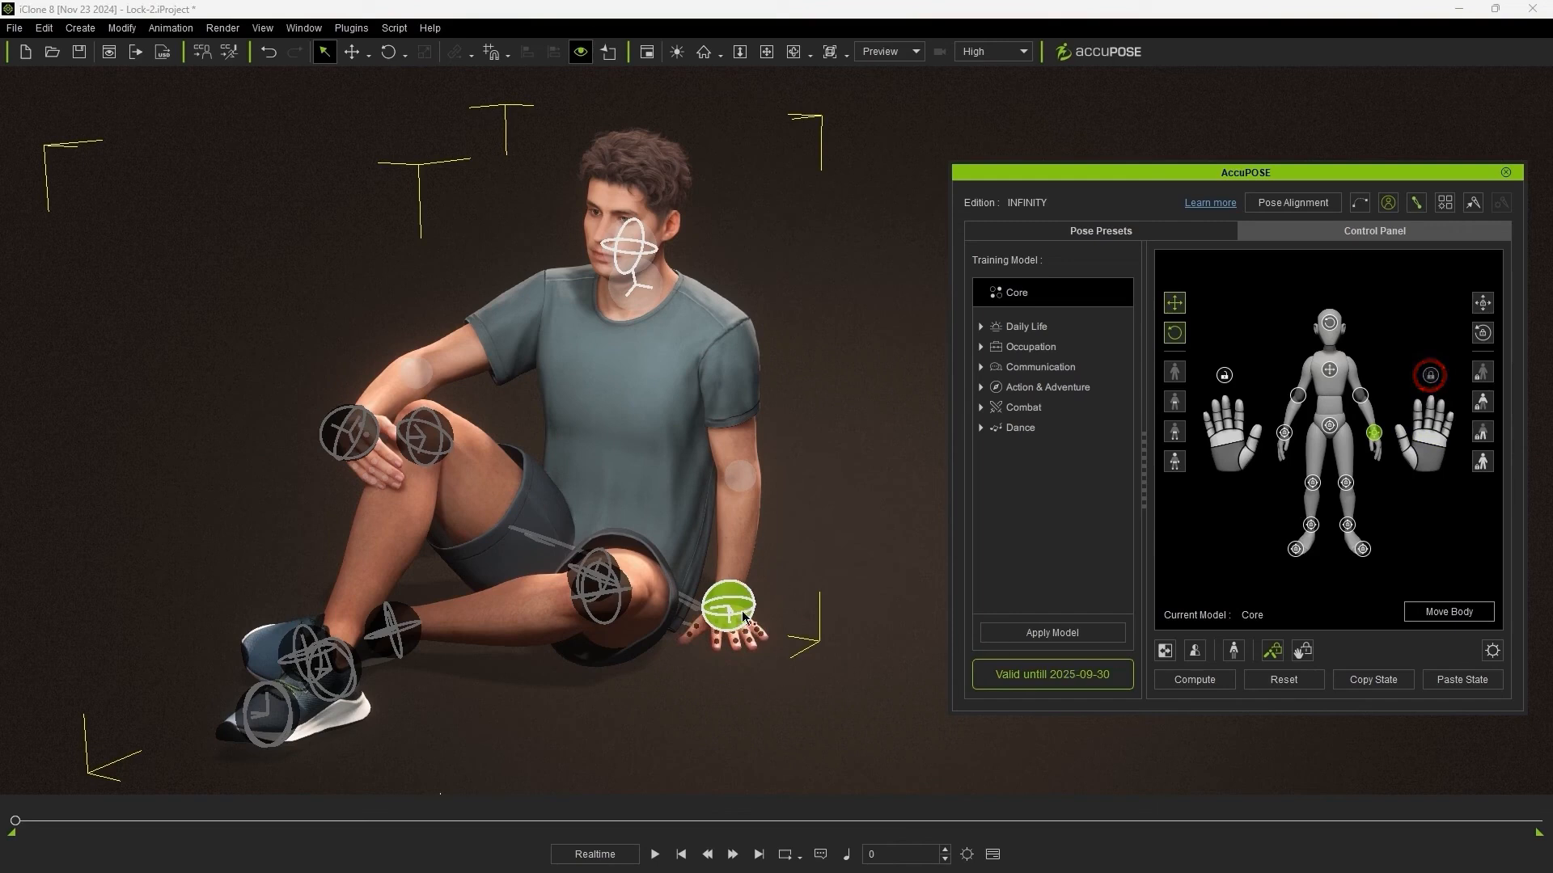
- Rotate the left hand slightly outward on the floor with its fingers locked
{"action": "key", "text": "e"}
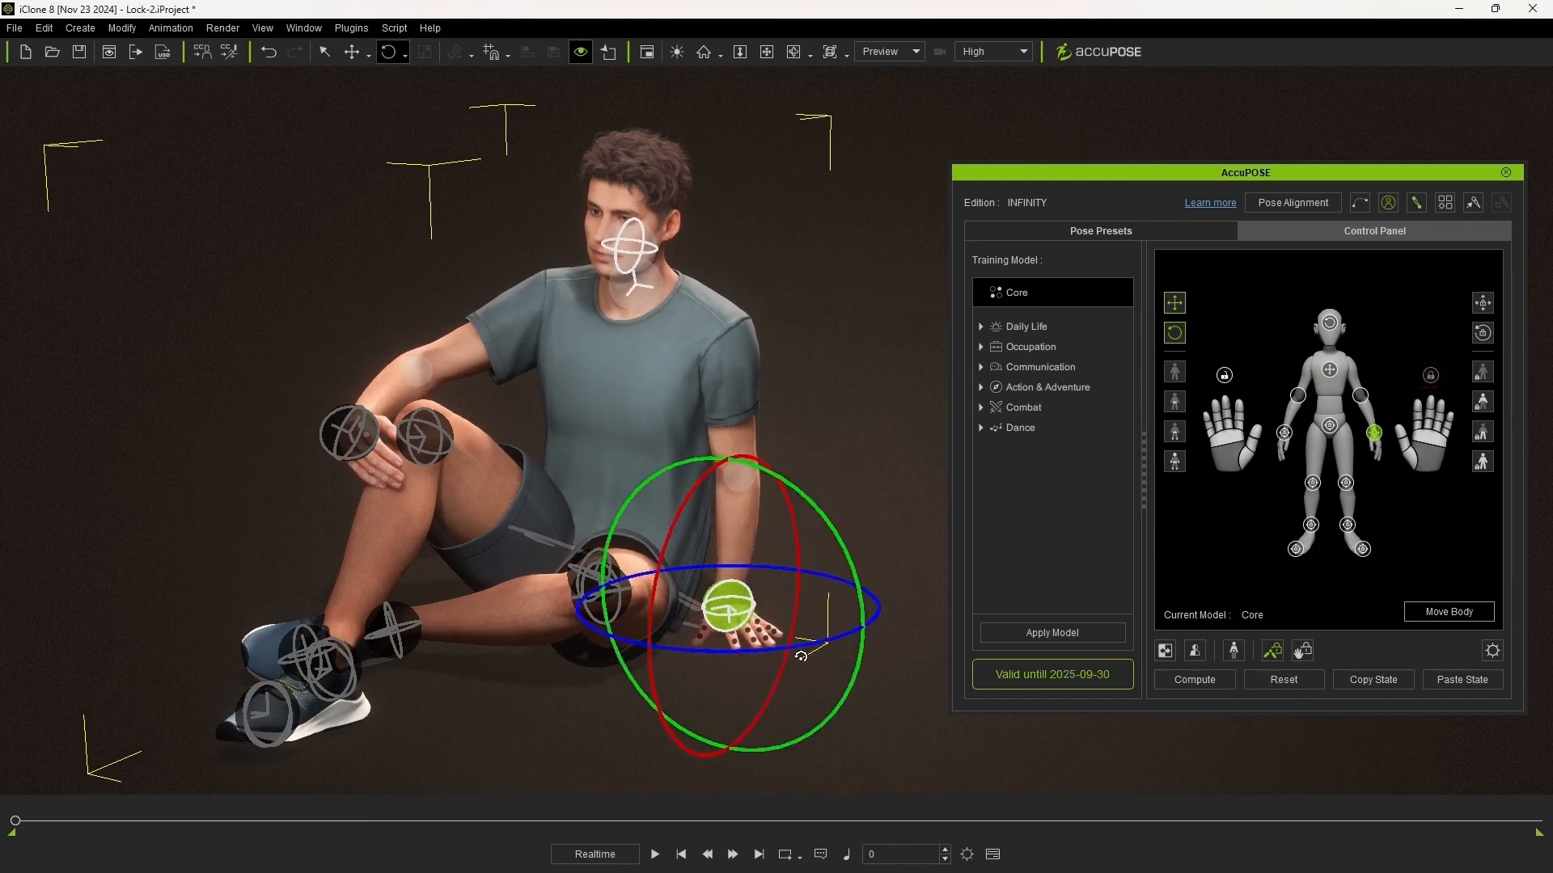
{"action": "key", "text": "q"}
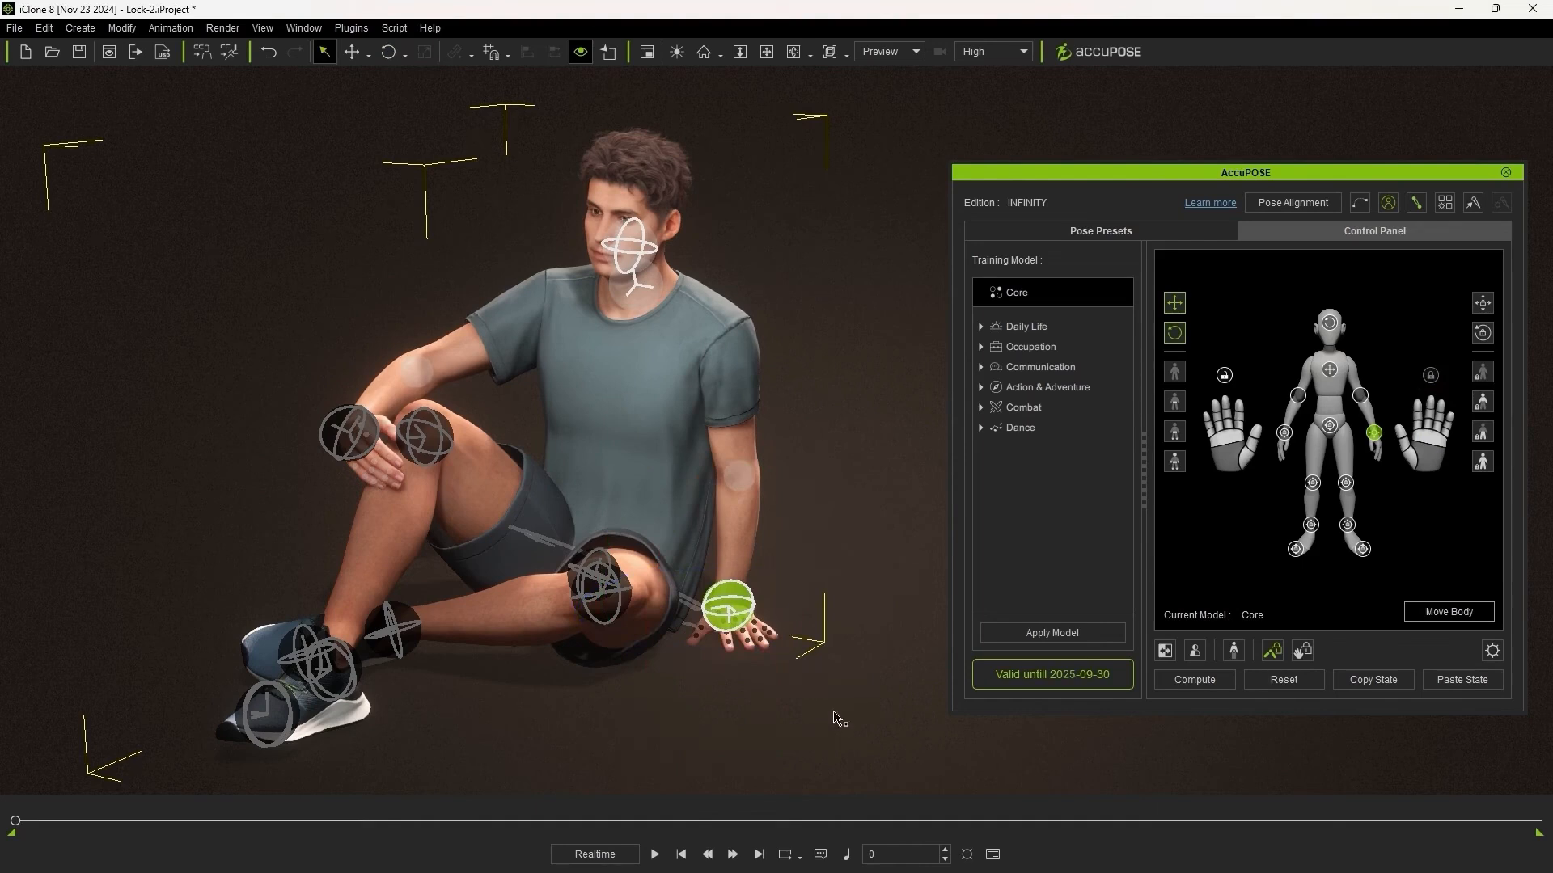
- Enable automatic hand locking and adjust the bend of the left hand's fingers
{"action": "left_click", "coordinate": [1302, 655]}
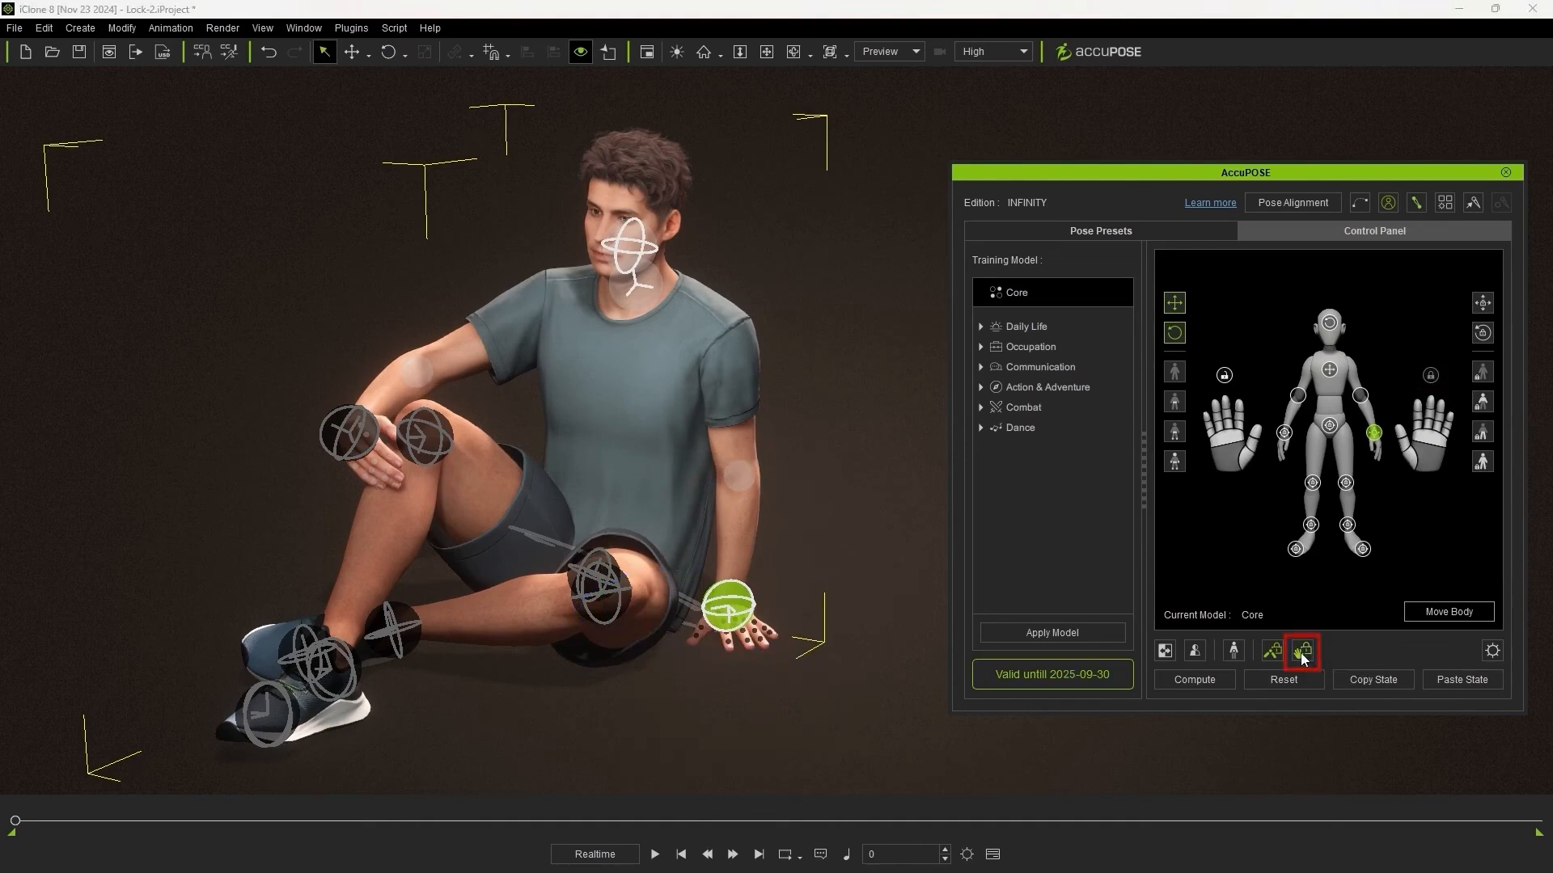
{"action": "left_click_drag", "start_coordinate": [1429, 439], "coordinate": [1540, 444]}
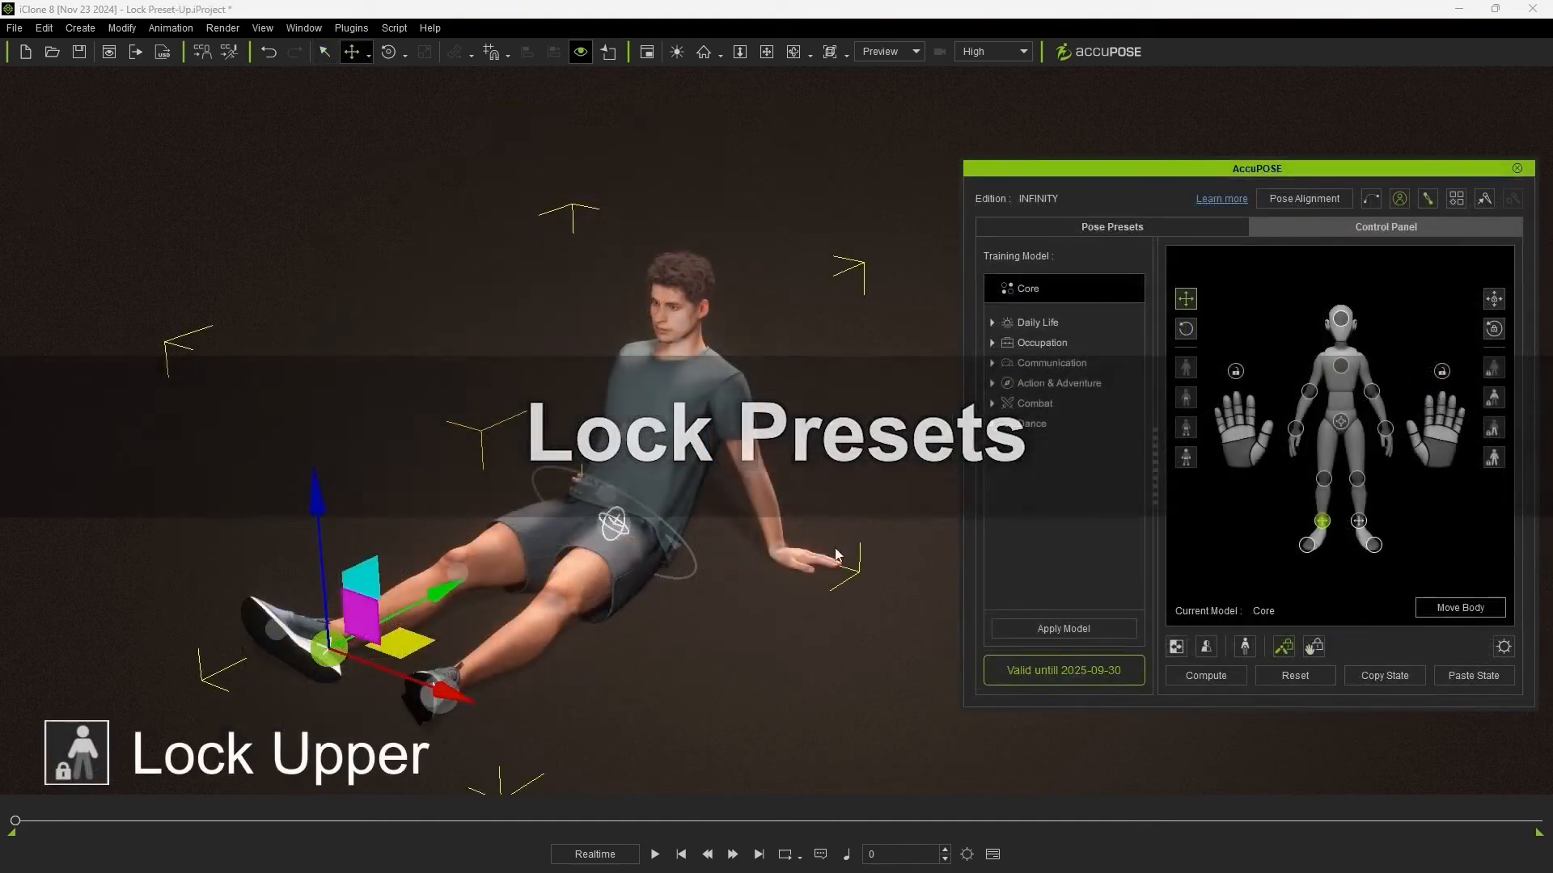
- Try moving the reclining character's right foot with the upper body unlocked, and undo the move
{"action": "left_click_drag", "start_coordinate": [479, 602], "coordinate": [534, 563]}
{"action": "key", "text": "ctrl+z"}
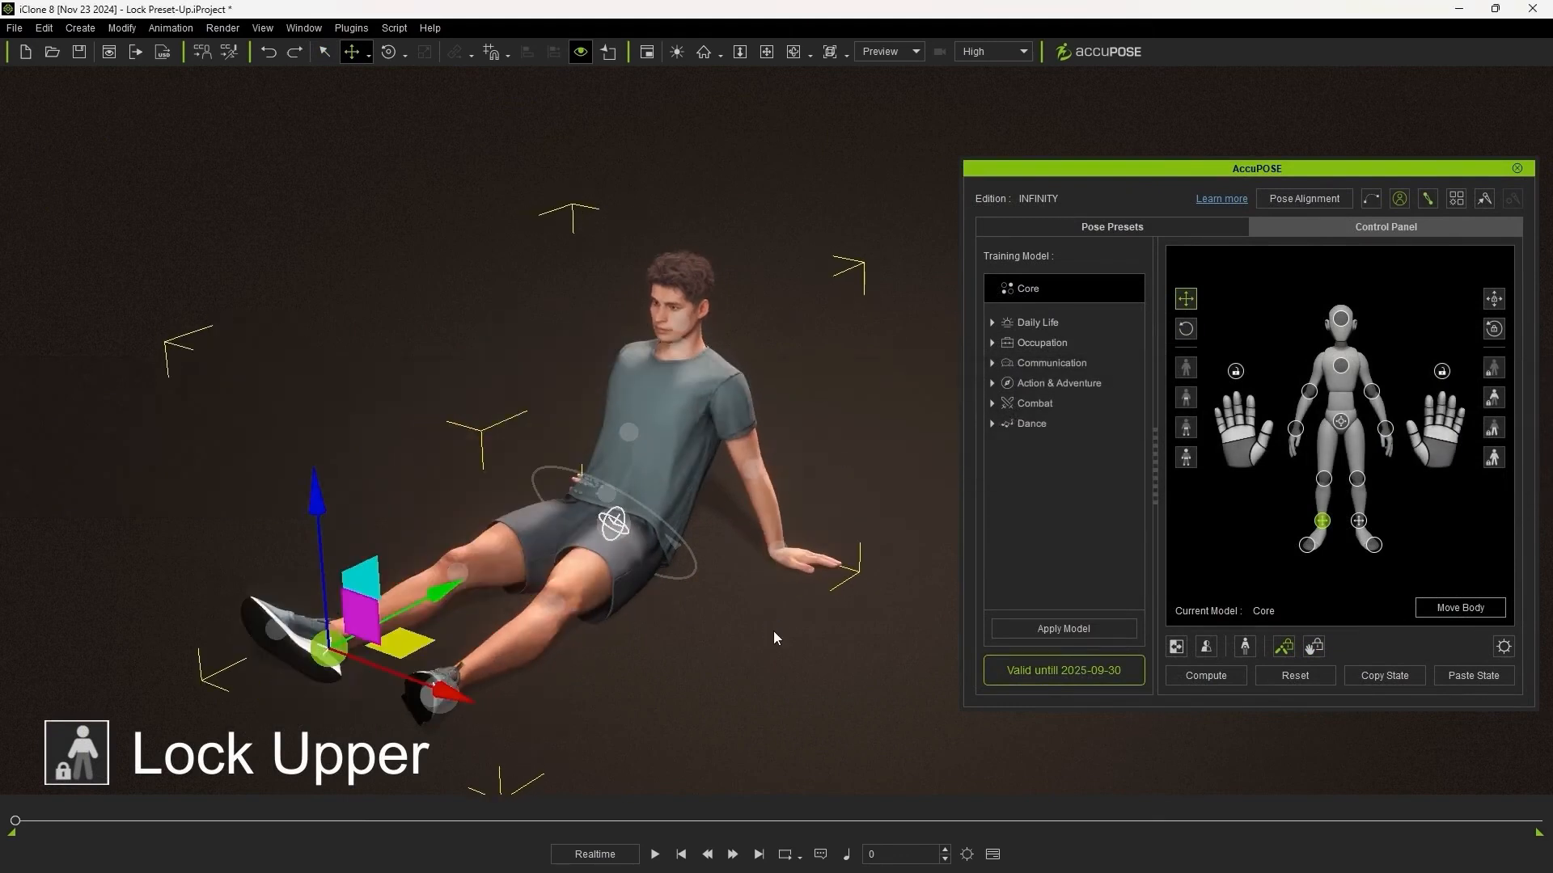
- Lock the reclining character's upper body and pull the right foot in toward the hips so the knee bends
{"action": "left_click", "coordinate": [1493, 397]}
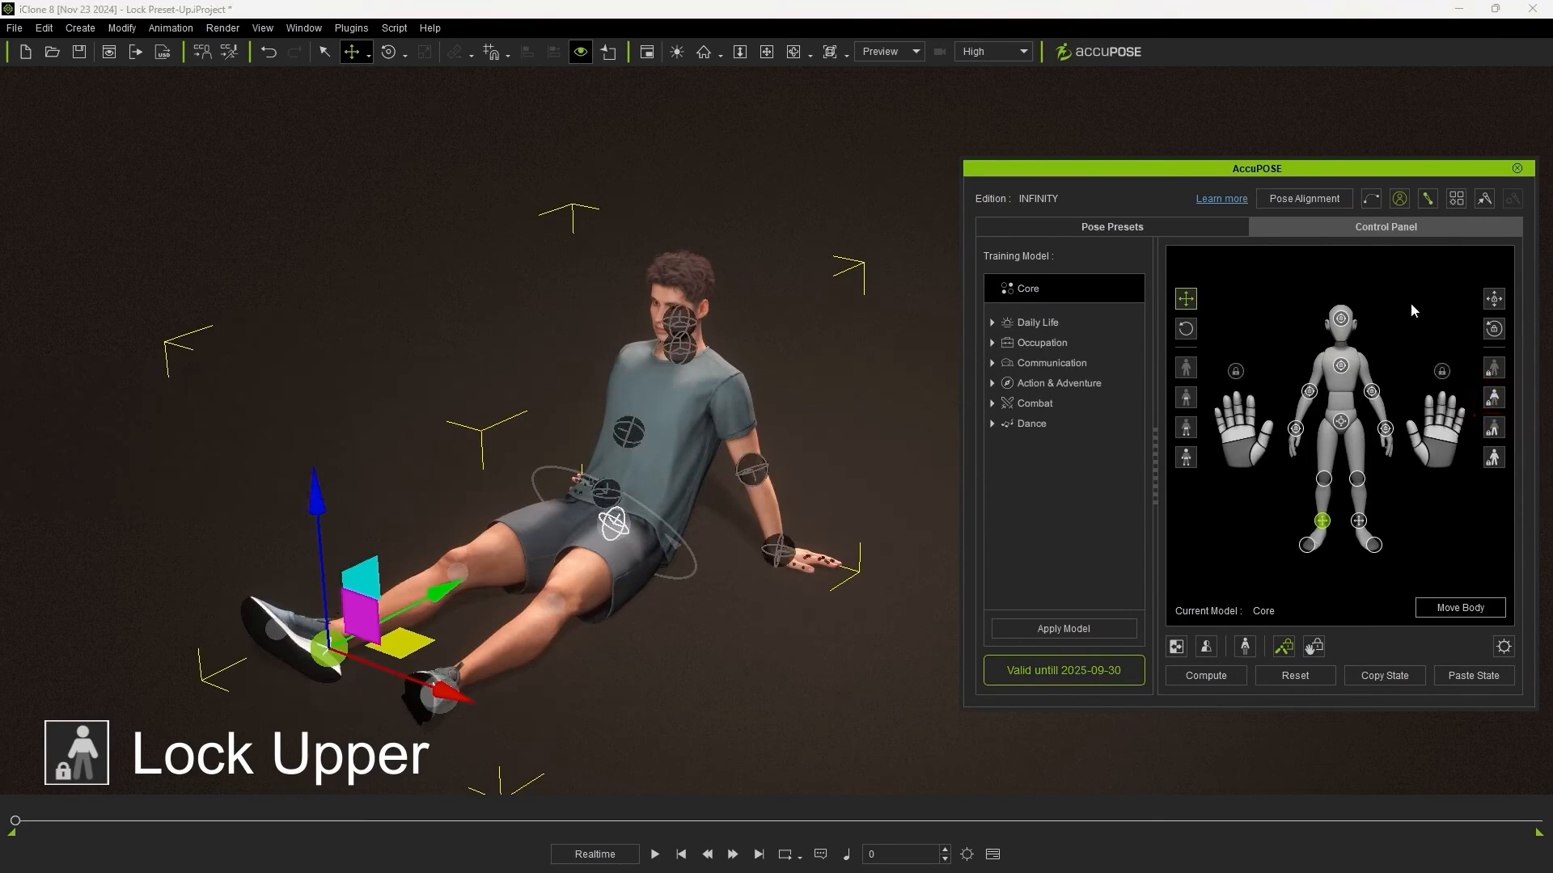
{"action": "left_click_drag", "start_coordinate": [466, 599], "coordinate": [543, 558]}
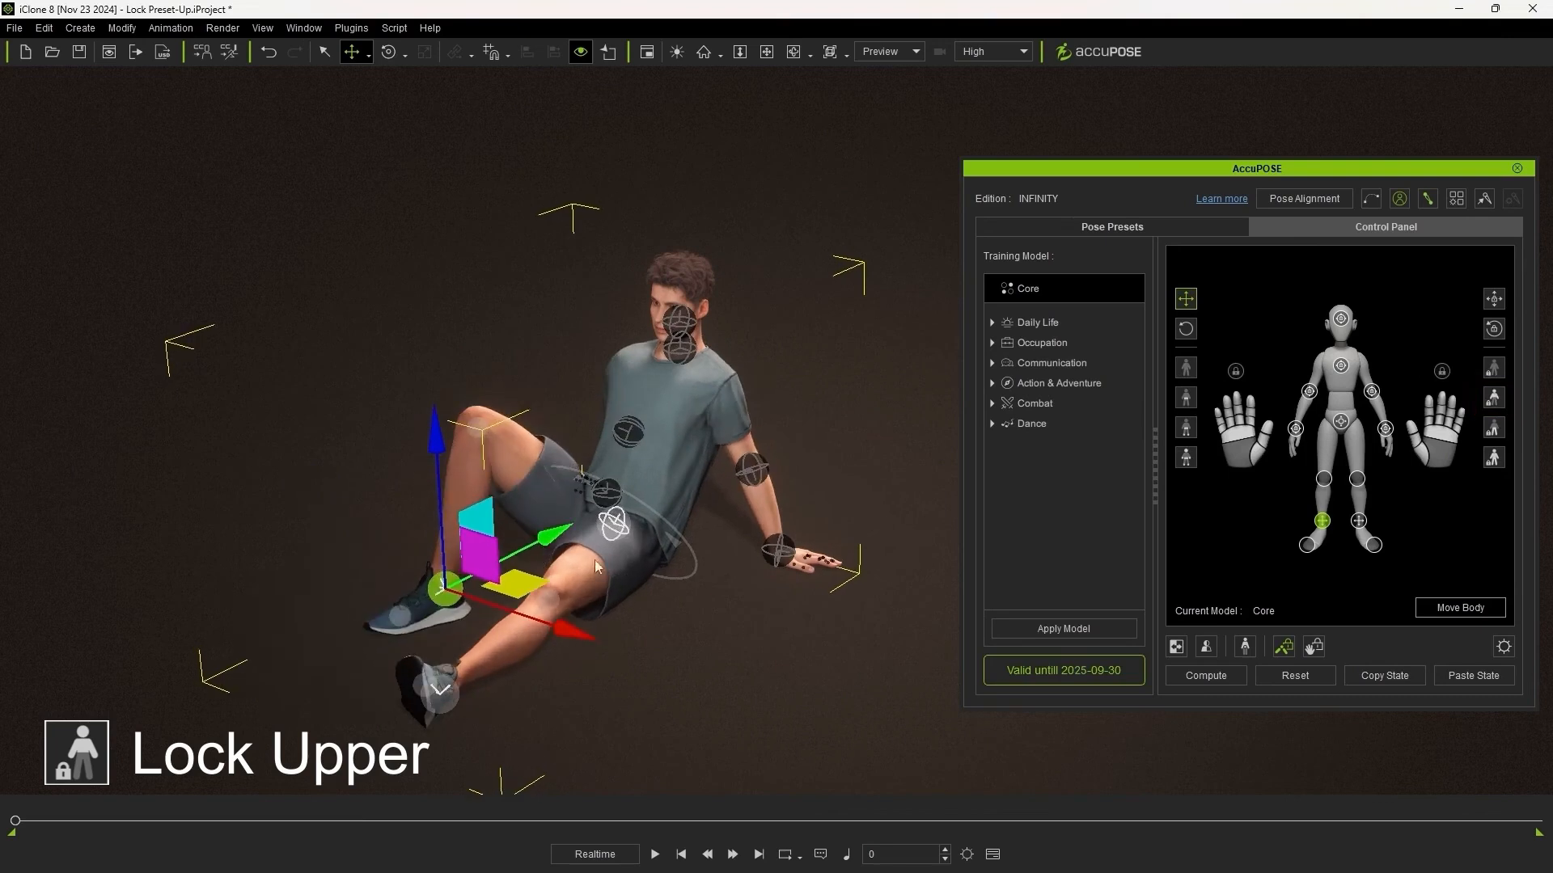
{"action": "key", "text": "q"}
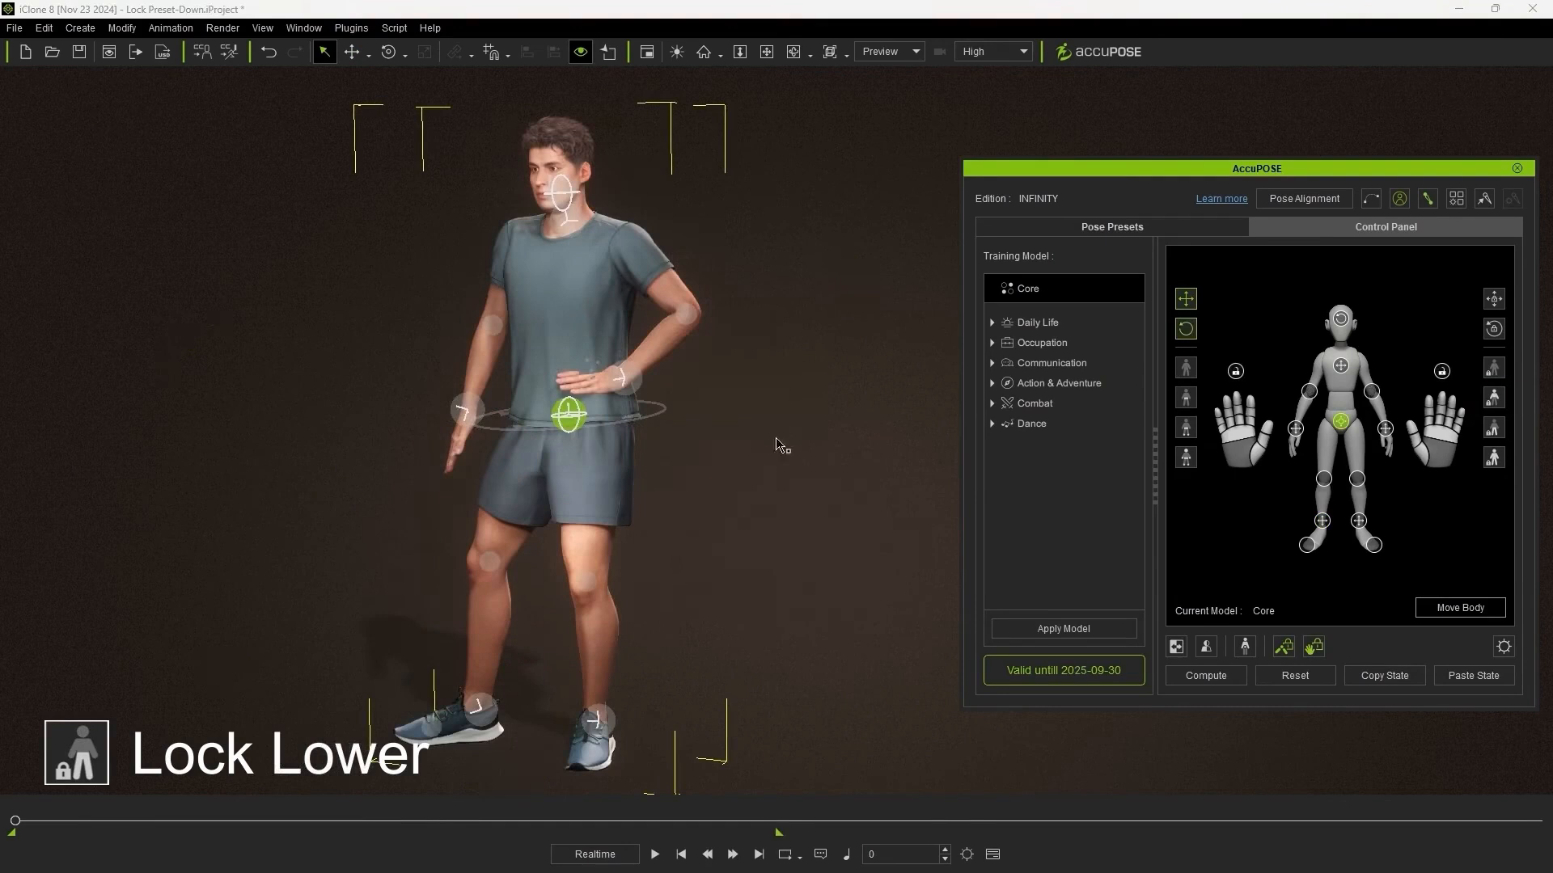
- Try moving the standing character's left hand outward with the lower body unlocked, and undo the move
{"action": "left_click", "coordinate": [627, 379]}
{"action": "left_click_drag", "start_coordinate": [672, 333], "coordinate": [690, 314]}
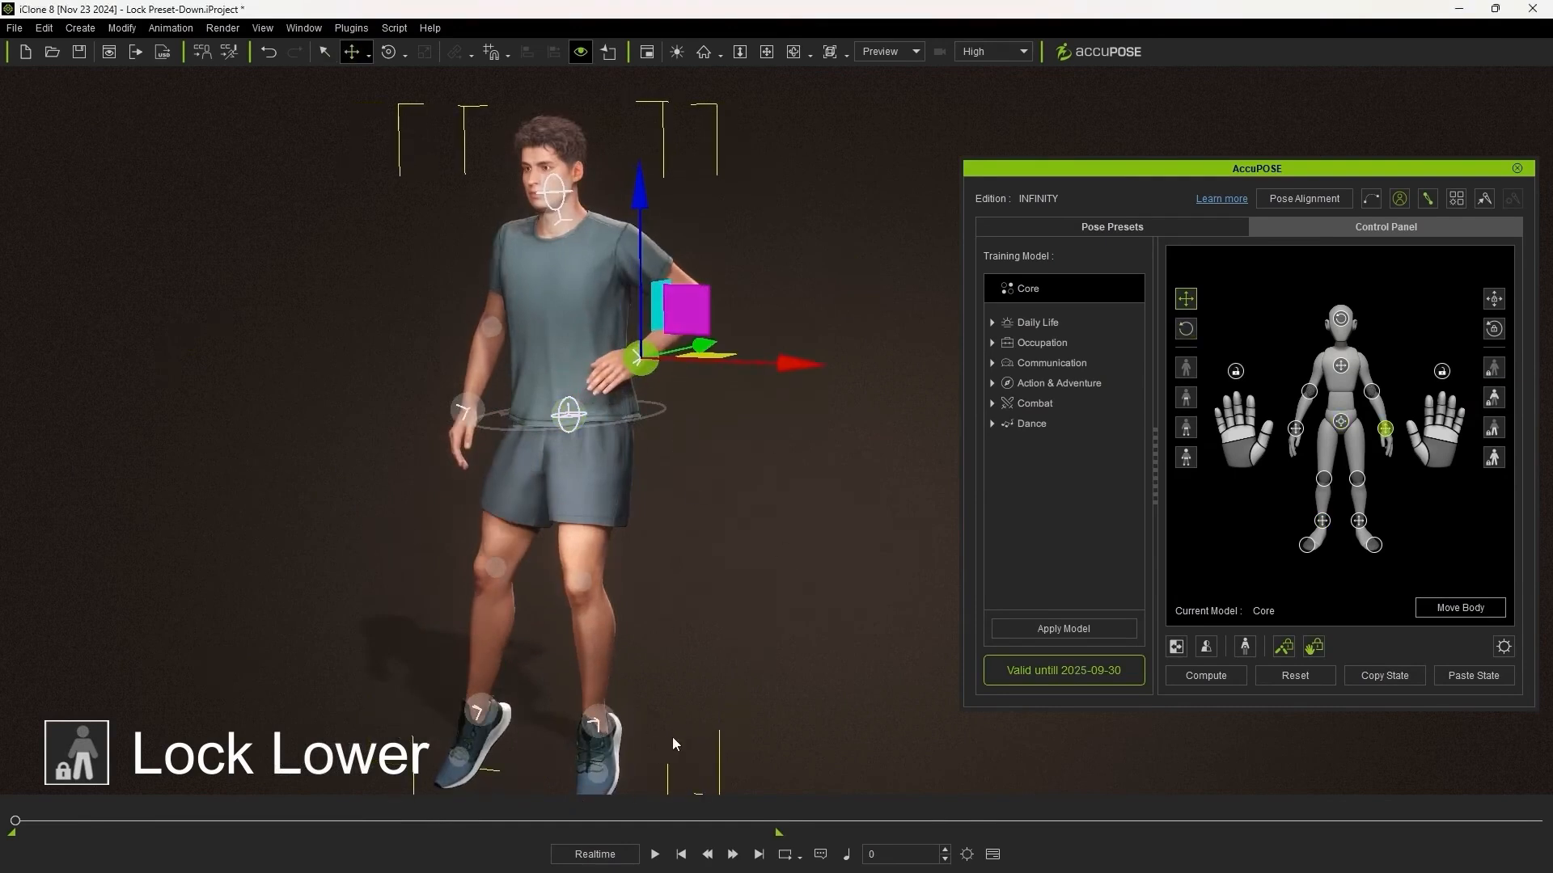
{"action": "key", "text": "ctrl+z"}
{"action": "key", "text": "q"}
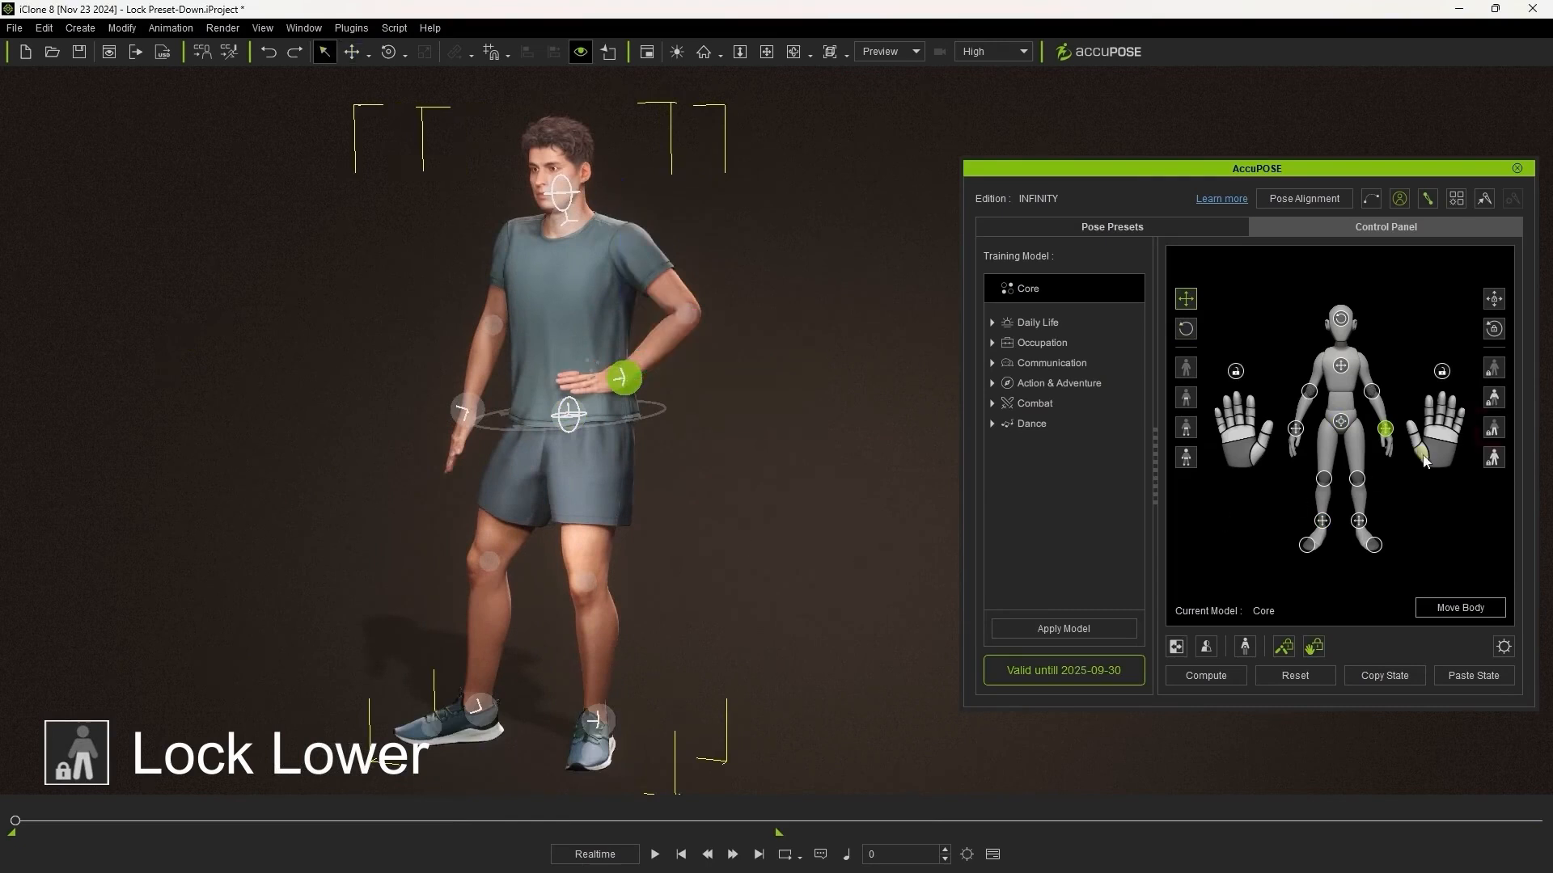
- Lock the standing character's lower body and move the left hand slightly up and away from the waist
{"action": "left_click", "coordinate": [1492, 428]}
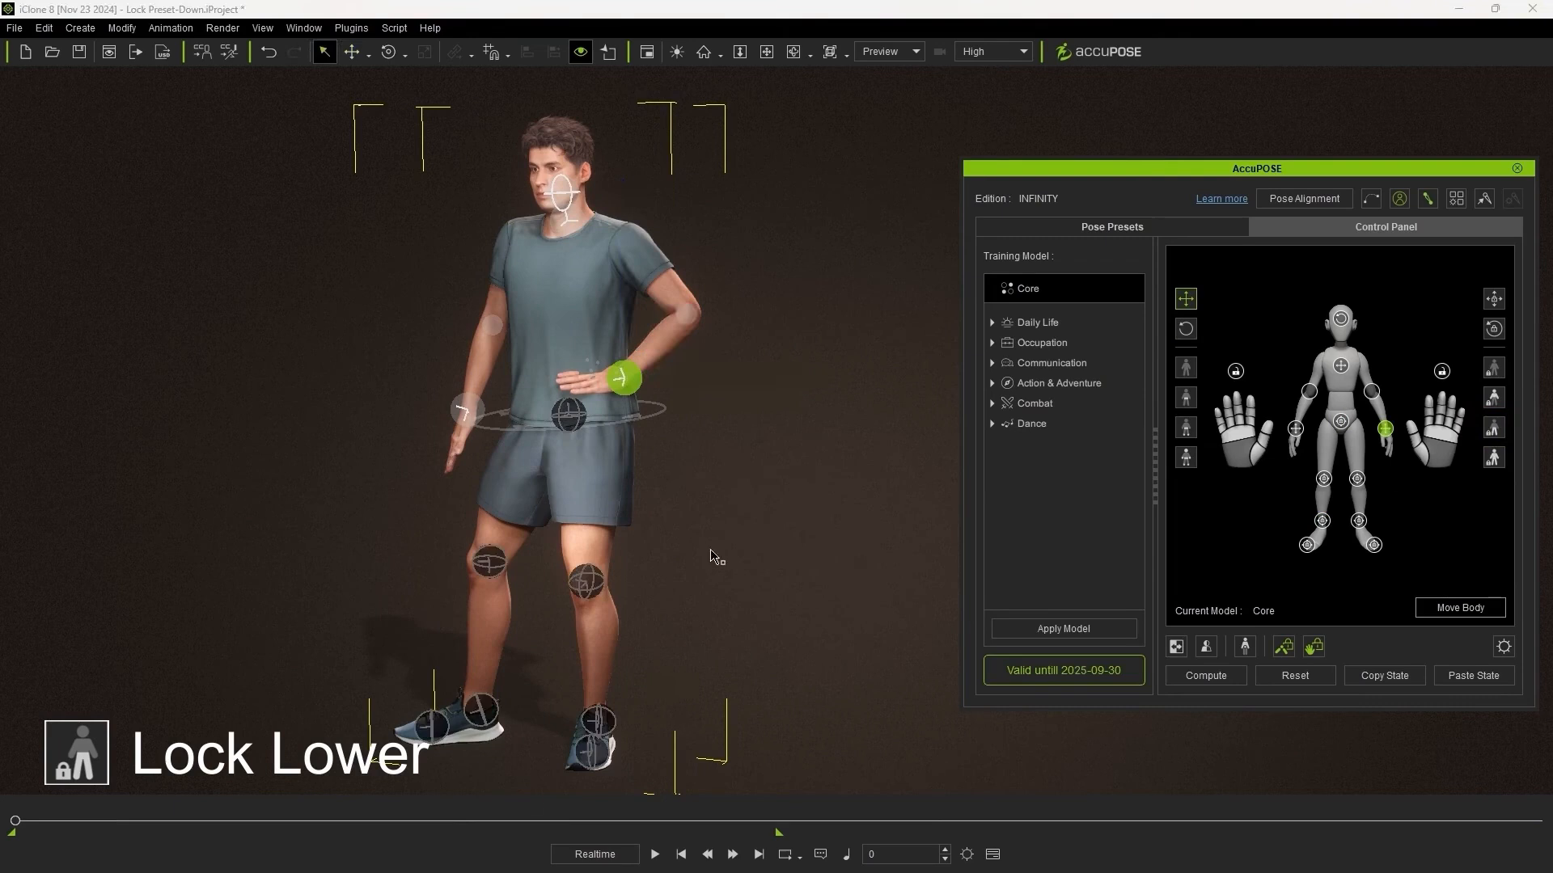
{"action": "key", "text": "w"}
{"action": "mouse_move", "coordinate": [666, 348]}
{"action": "left_mouse_down"}
{"action": "mouse_move", "coordinate": [688, 329]}
{"action": "mouse_move", "coordinate": [681, 342]}
{"action": "left_mouse_up"}
{"action": "key", "text": "e"}
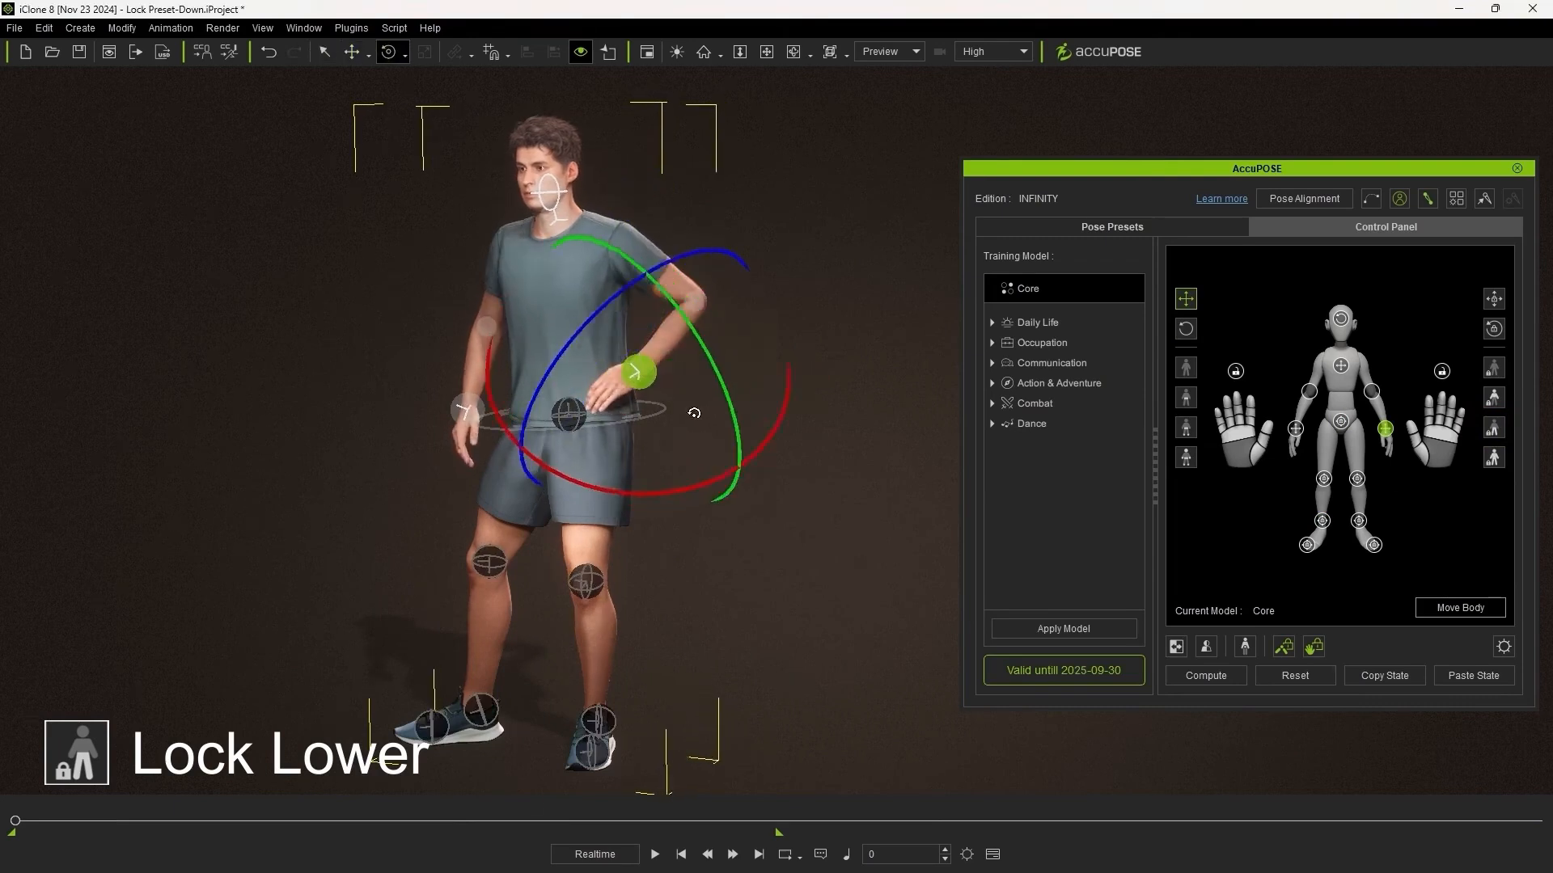
{"action": "key", "text": "q"}
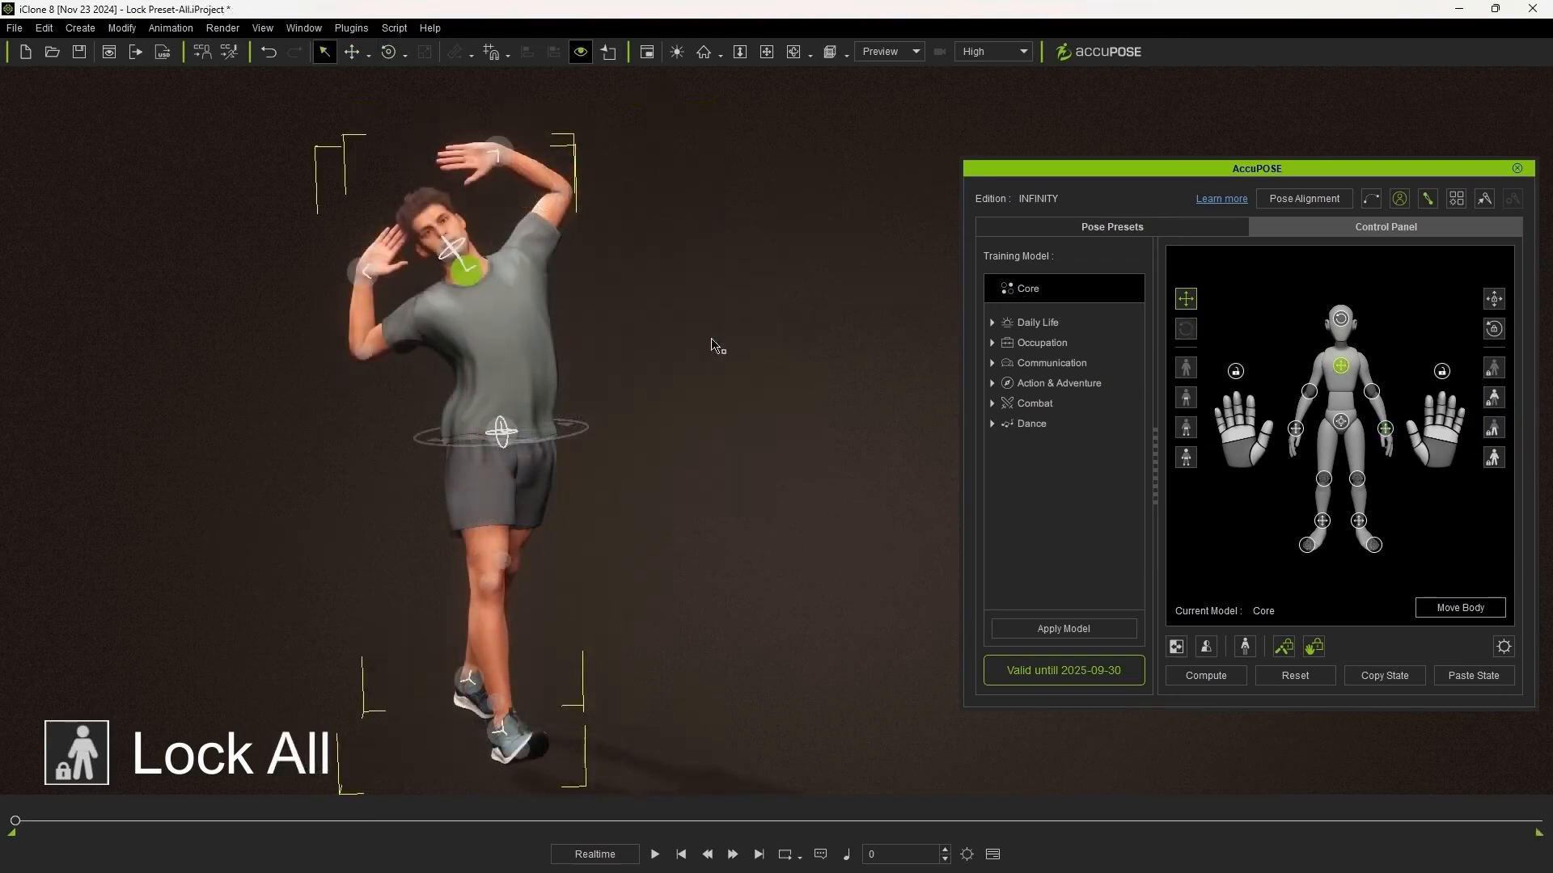
- Try raising the stretching character's left hand with no body parts locked, and undo the move
{"action": "left_click", "coordinate": [493, 152]}
{"action": "key", "text": "w"}
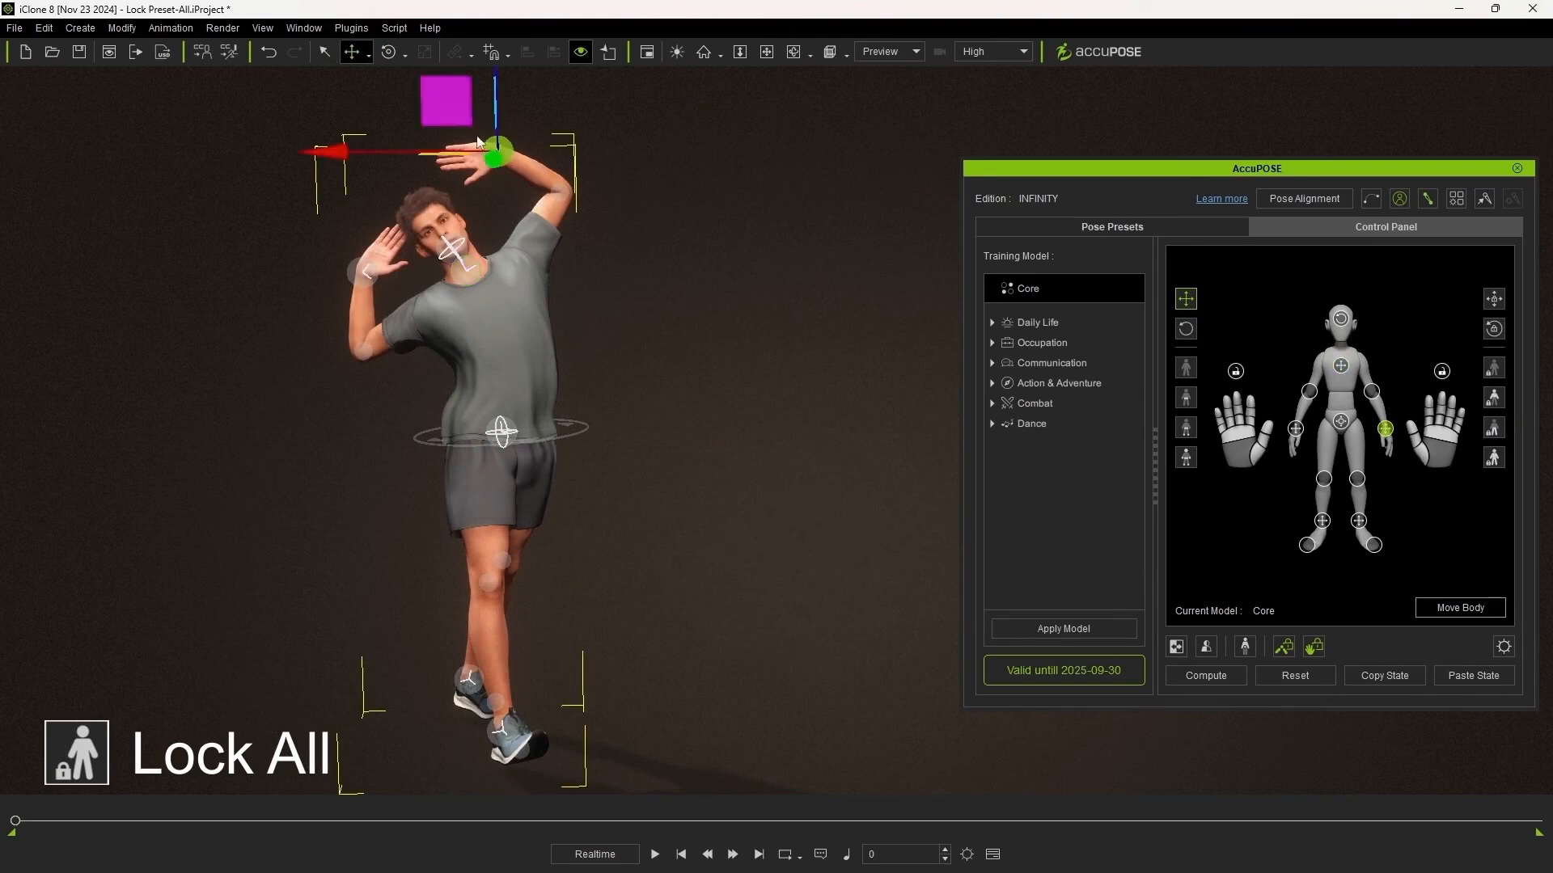
{"action": "left_click_drag", "start_coordinate": [465, 119], "coordinate": [461, 109]}
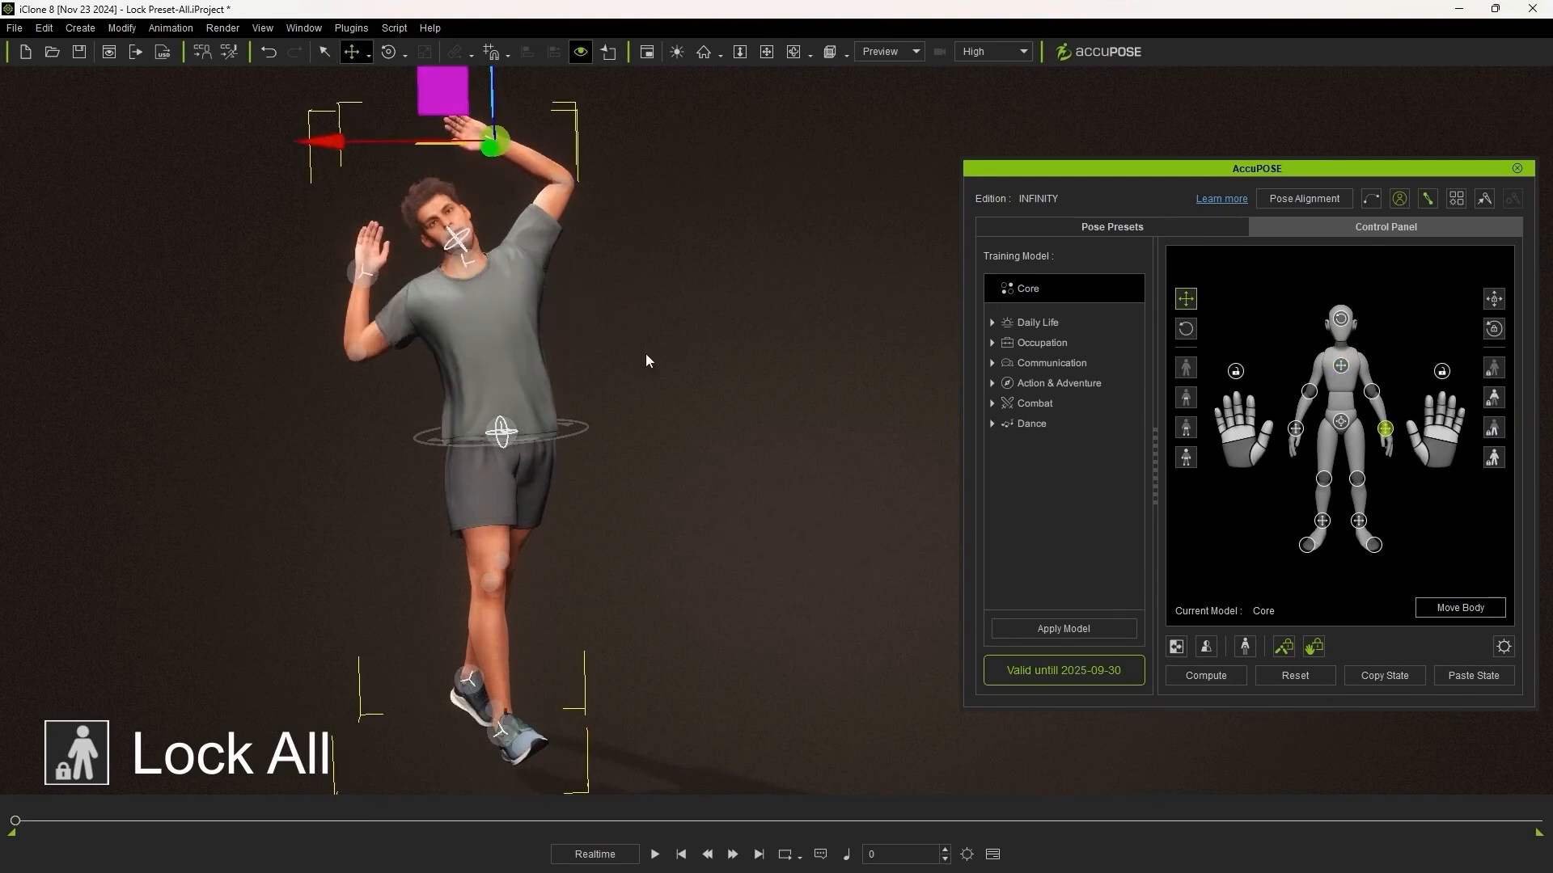
{"action": "key", "text": "ctrl+z"}
{"action": "key", "text": "q"}
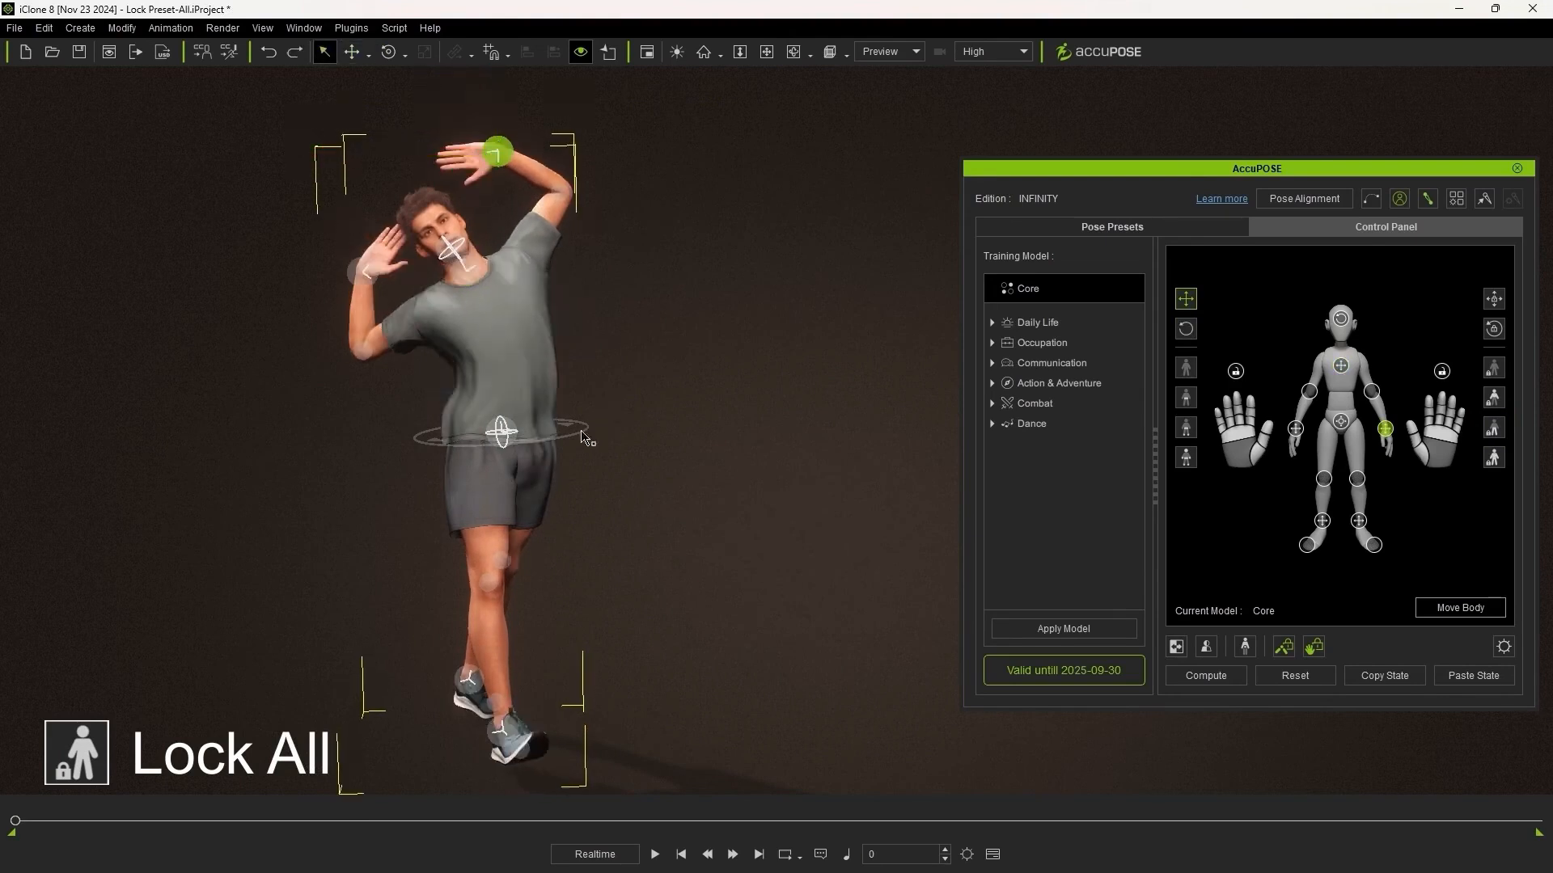
- Lock all of the stretching character's body parts and free only the chest control point for movement
{"action": "left_click", "coordinate": [1493, 458]}
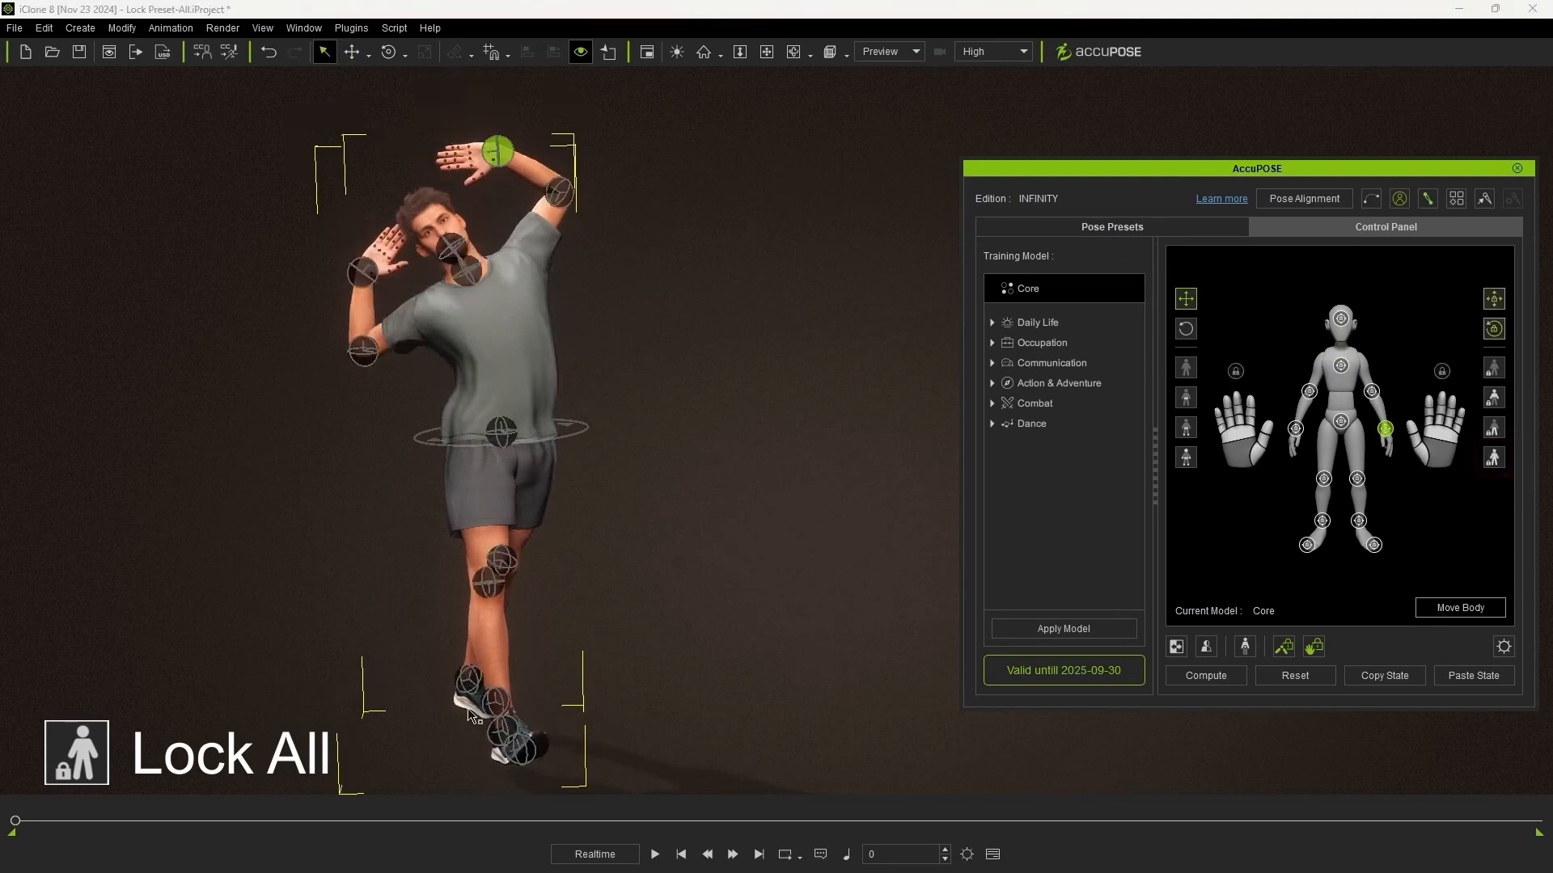
{"action": "left_click", "coordinate": [1341, 364]}
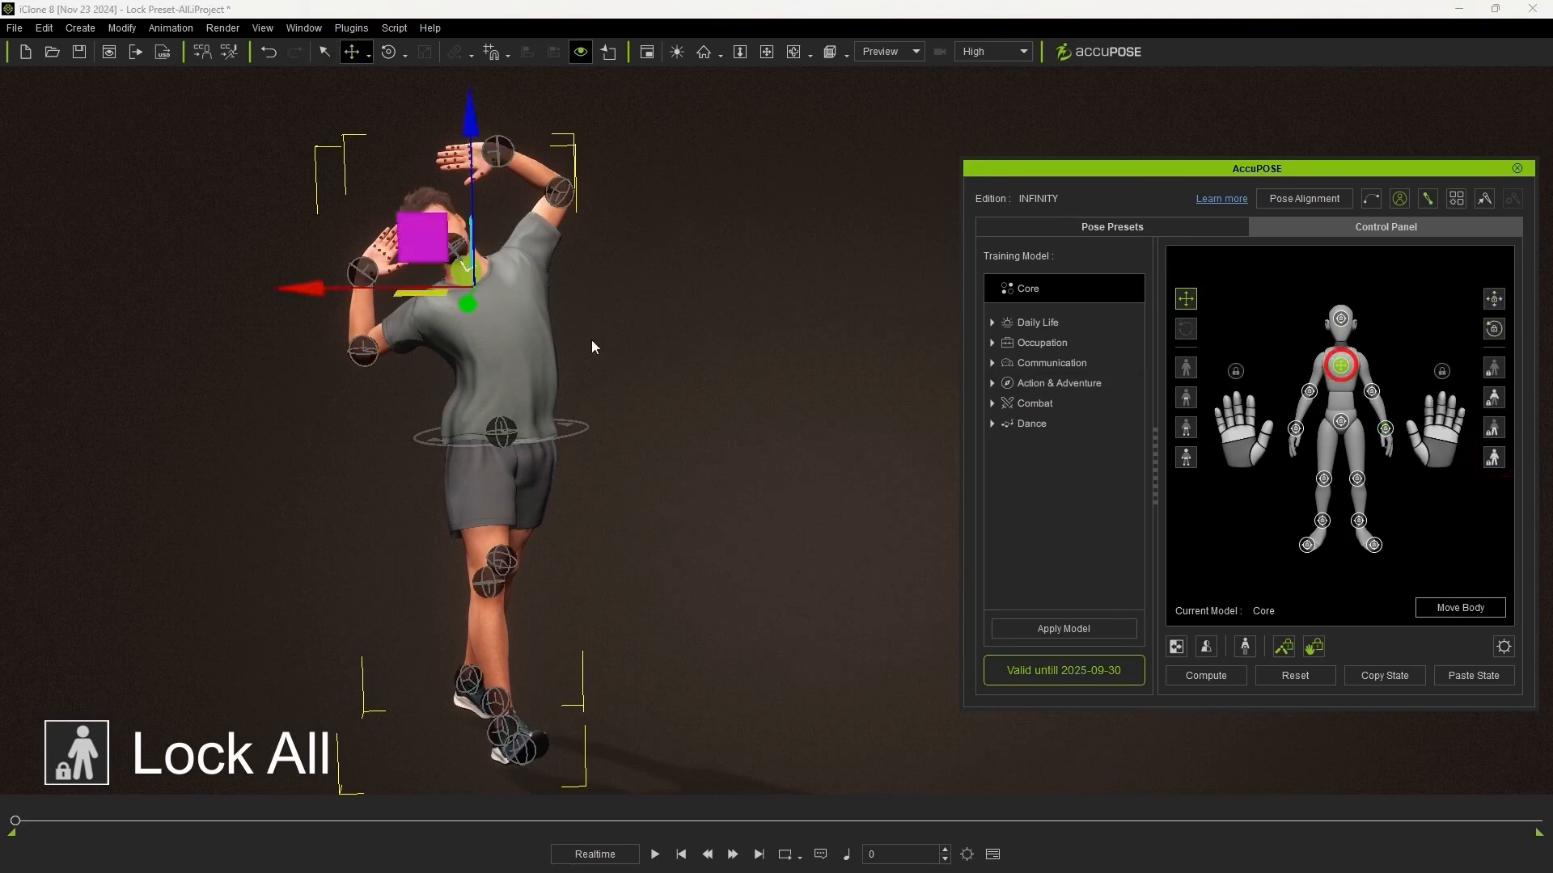
{"action": "key", "text": "q"}
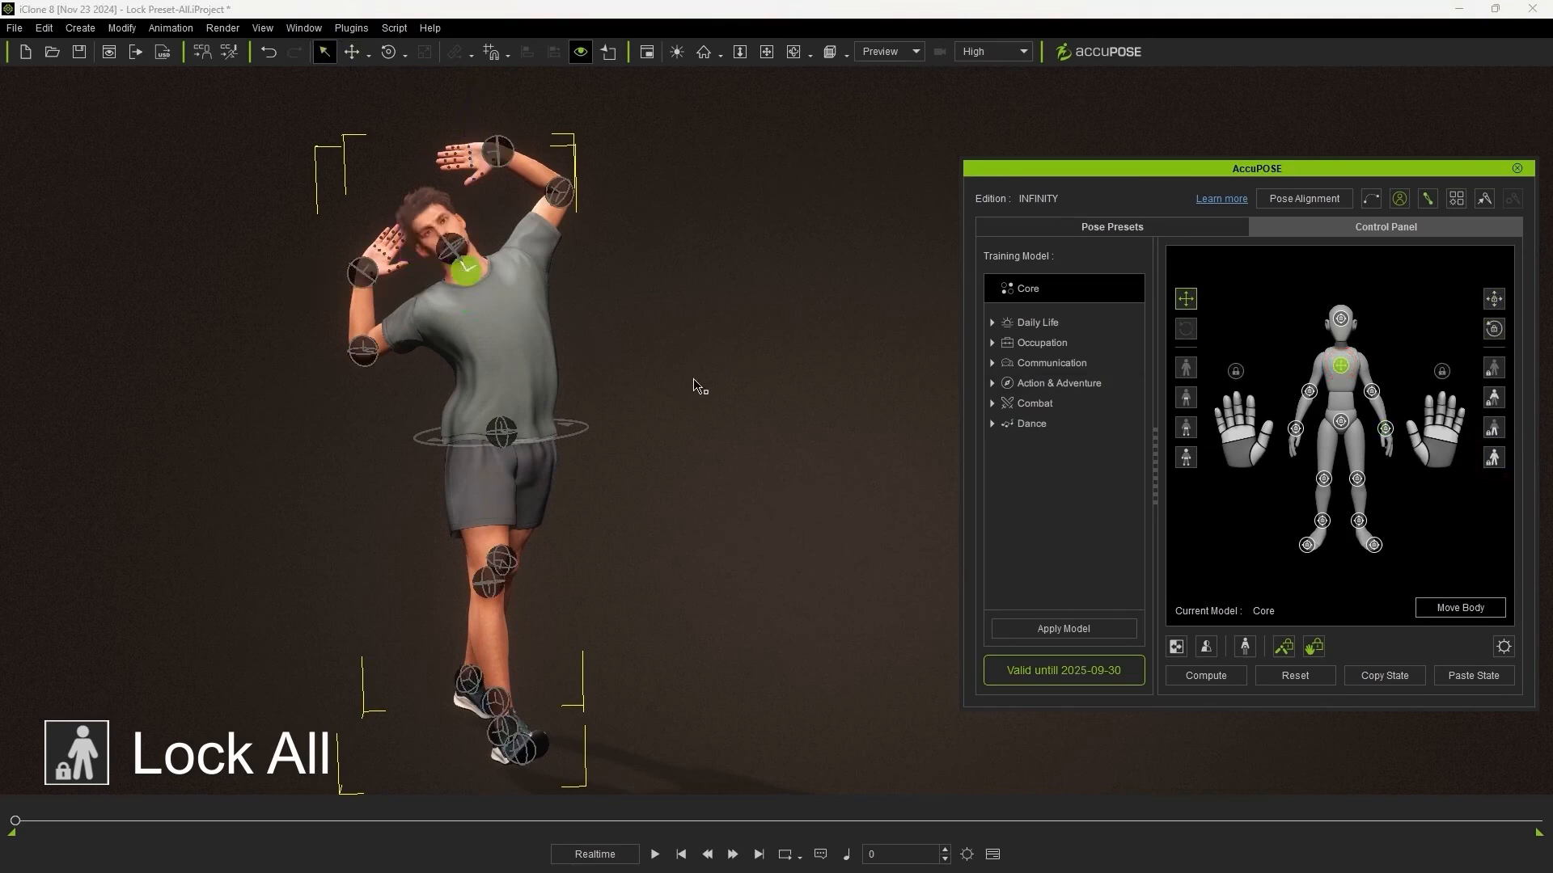
- Unlock the fingers of both hands on the fully locked stretching character
{"action": "left_click", "coordinate": [1235, 372]}
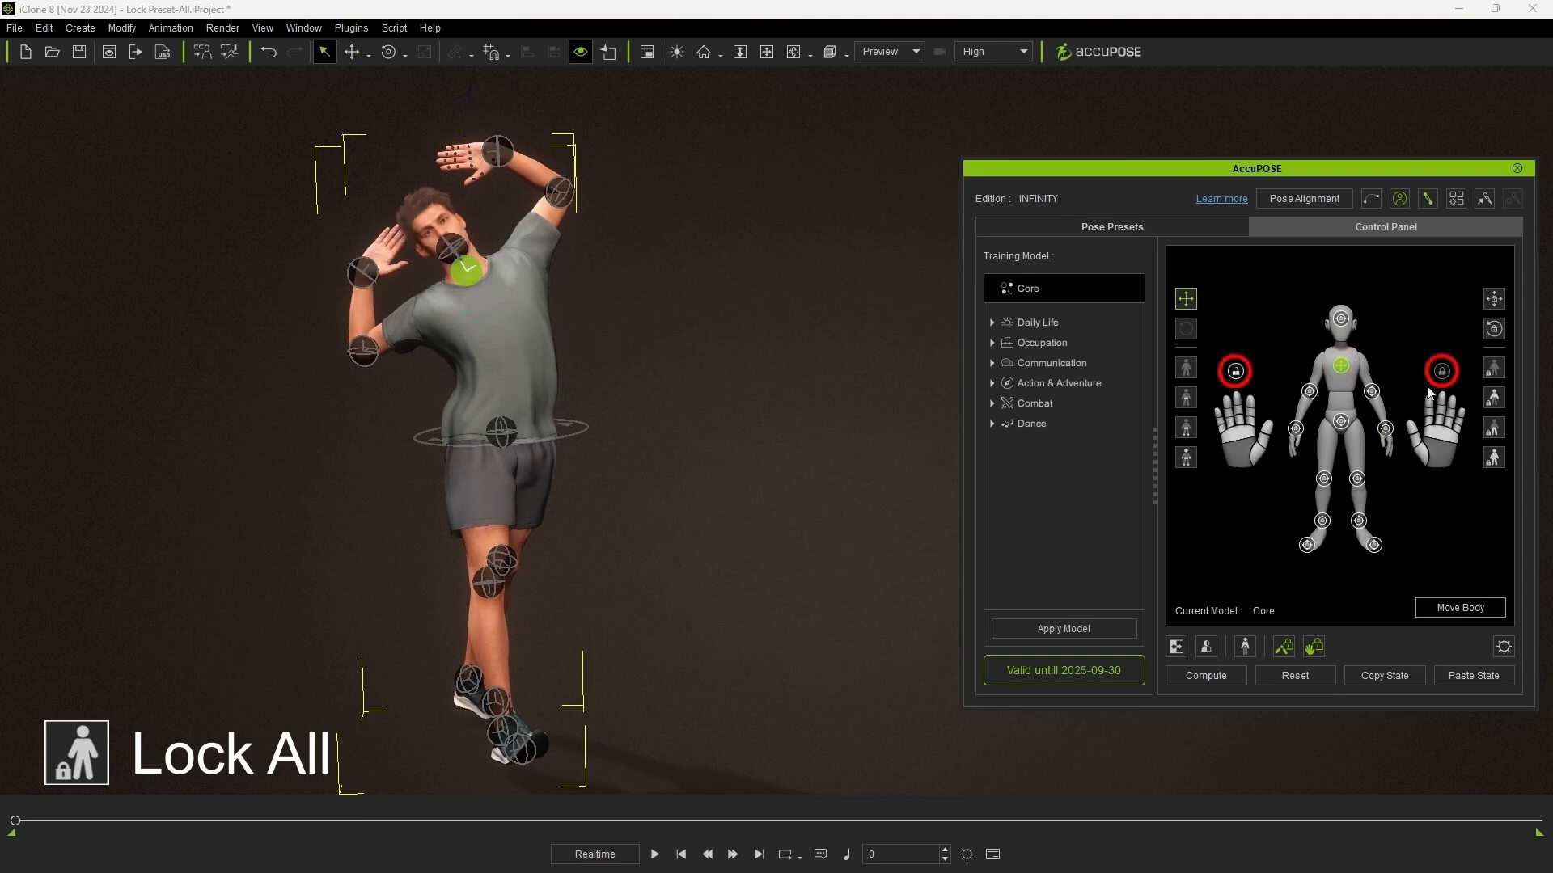
{"action": "left_click", "coordinate": [1441, 372]}
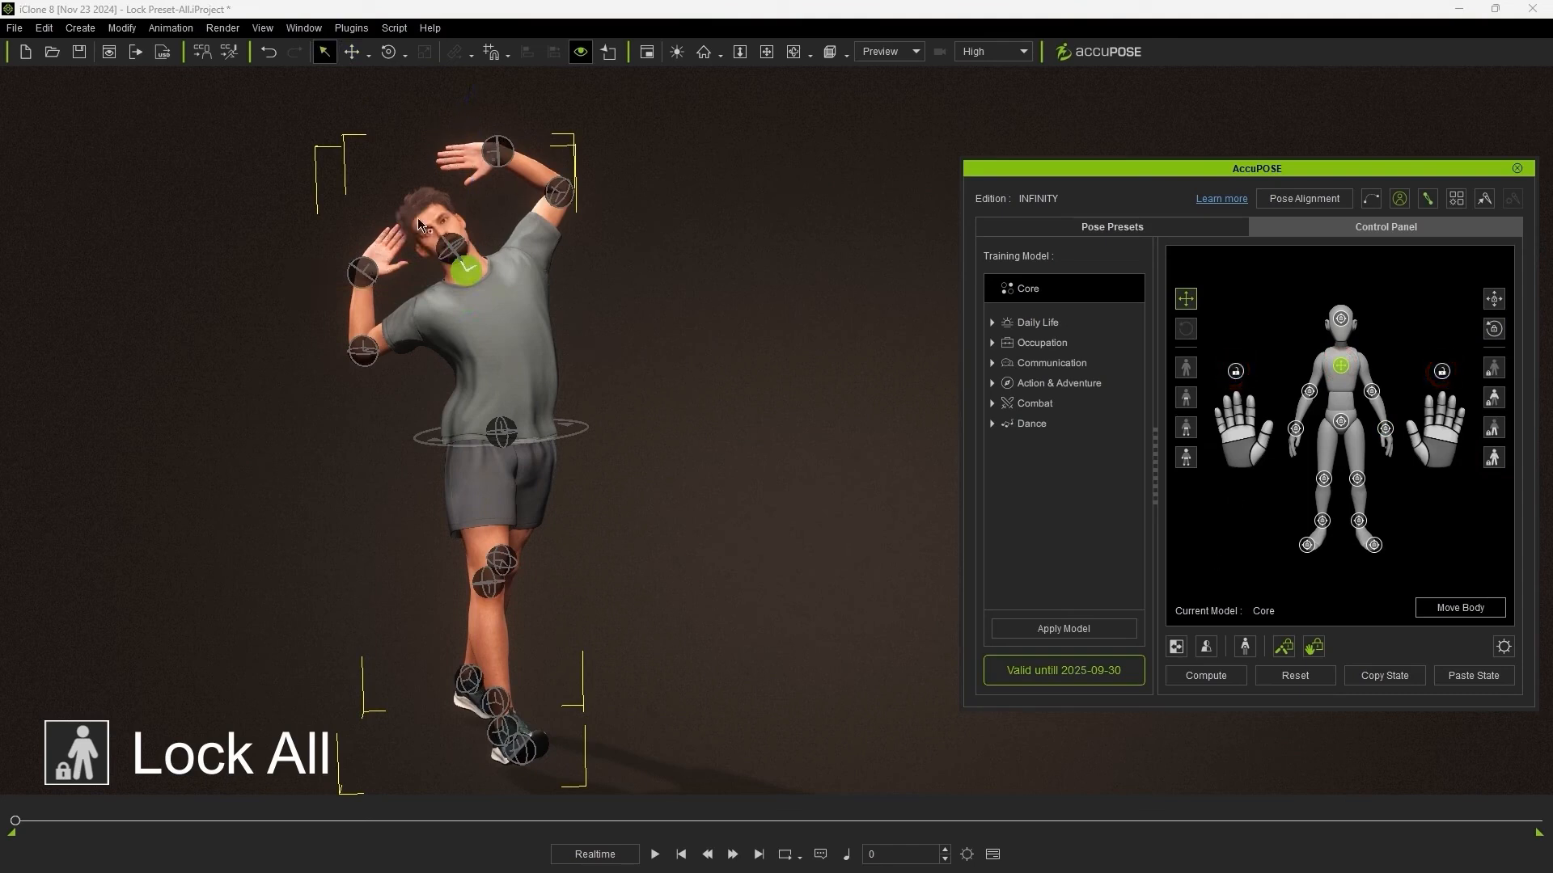
{"action": "left_click", "coordinate": [1229, 678]}
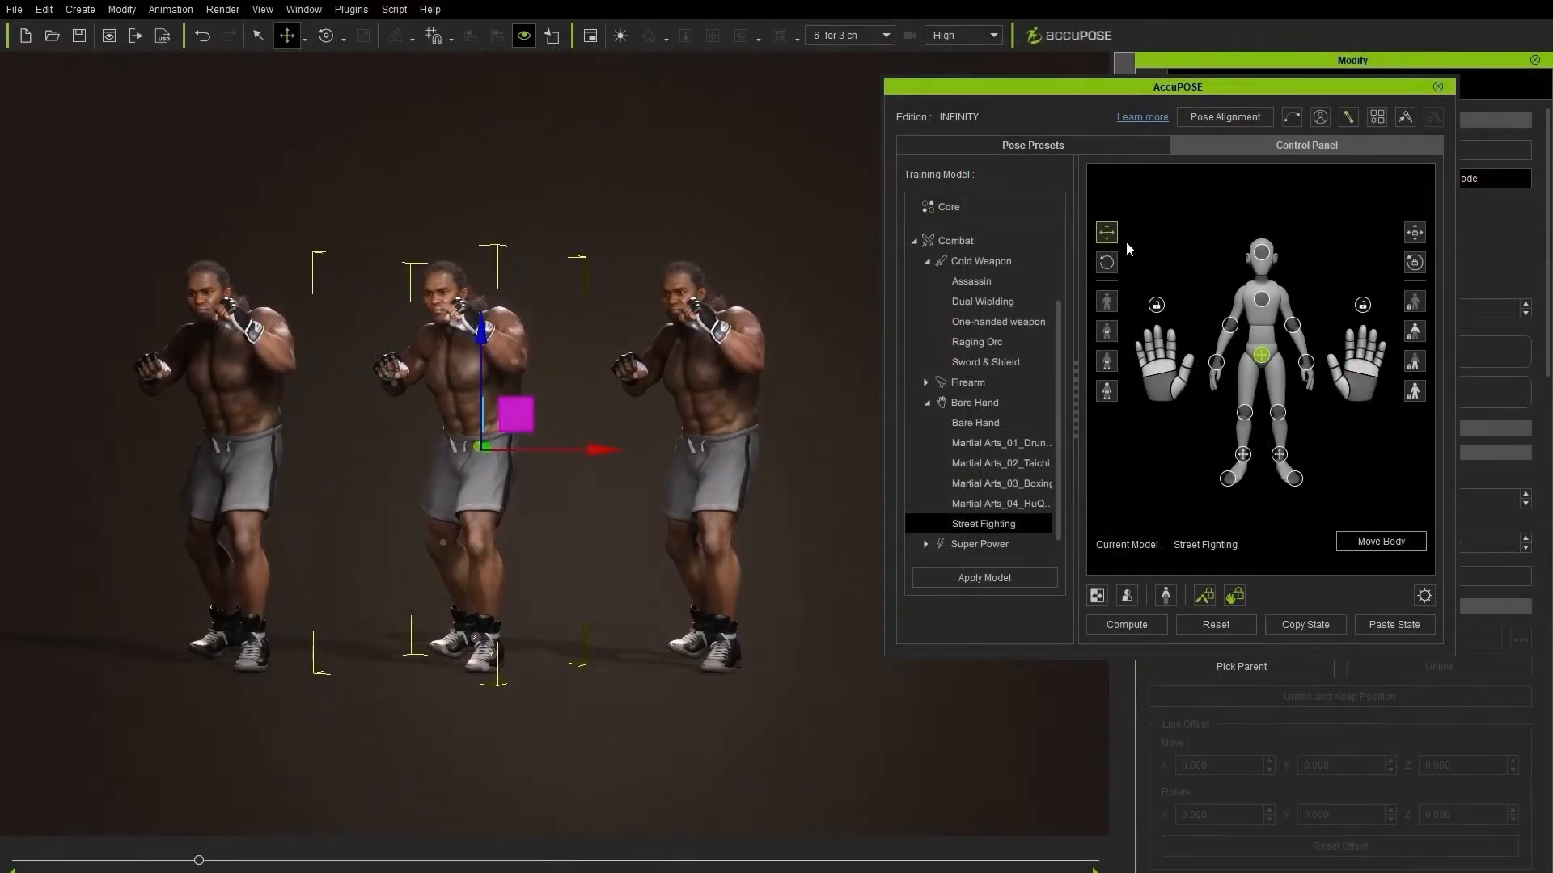
- Pose the fighters with the Street Fighting model, using the head control point and a rotation constraint on the left hand
{"action": "left_click", "coordinate": [1260, 254]}
{"action": "left_click", "coordinate": [1021, 577]}
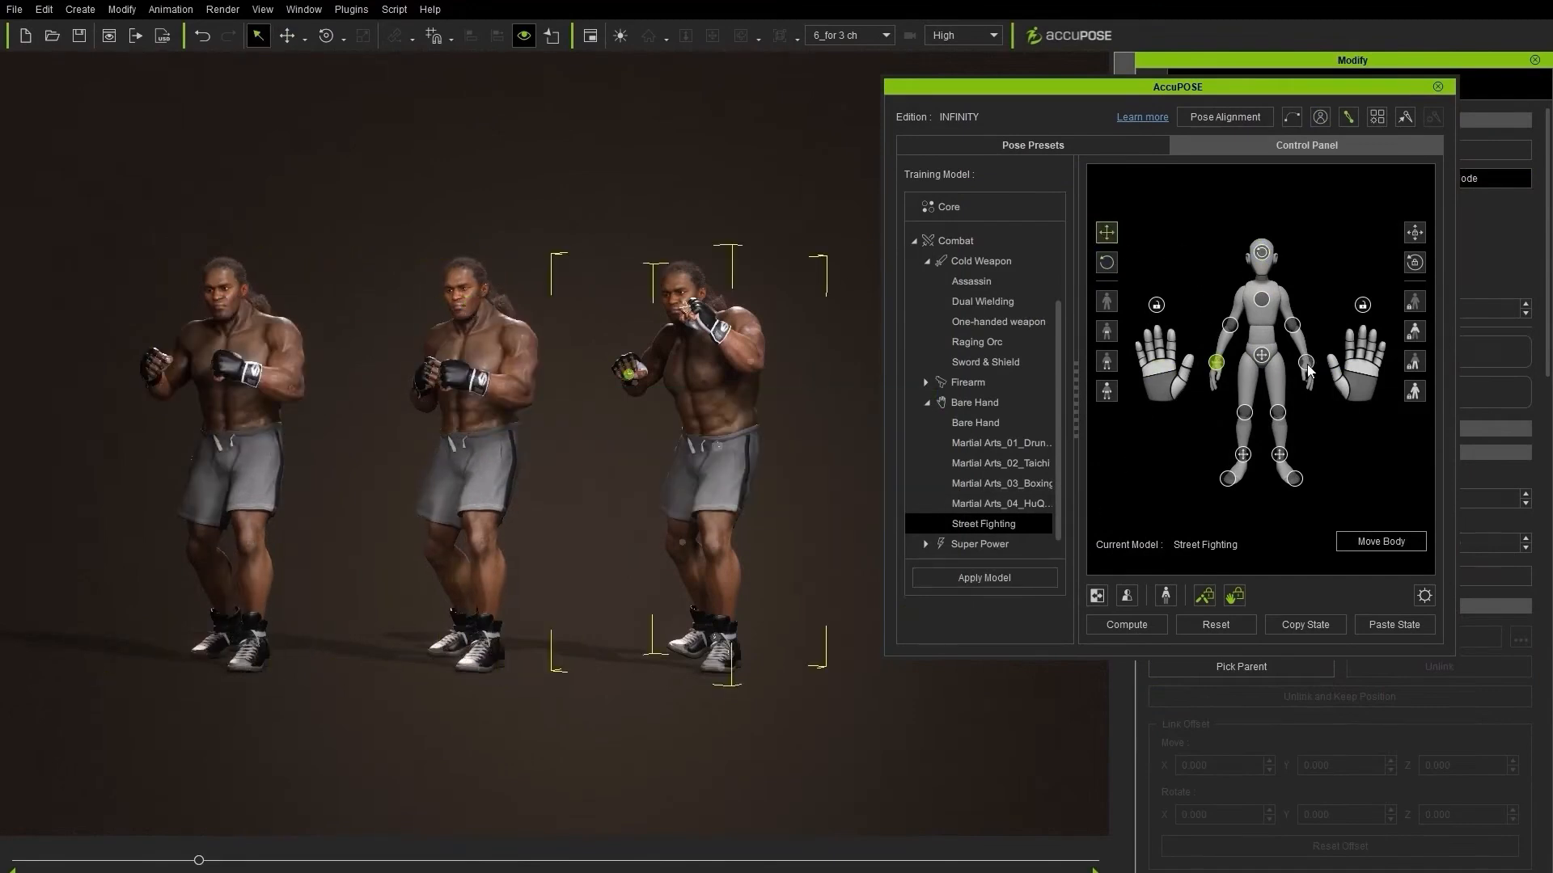
{"action": "left_click", "coordinate": [1306, 363]}
{"action": "left_click", "coordinate": [1108, 264]}
{"action": "left_click", "coordinate": [1021, 577]}
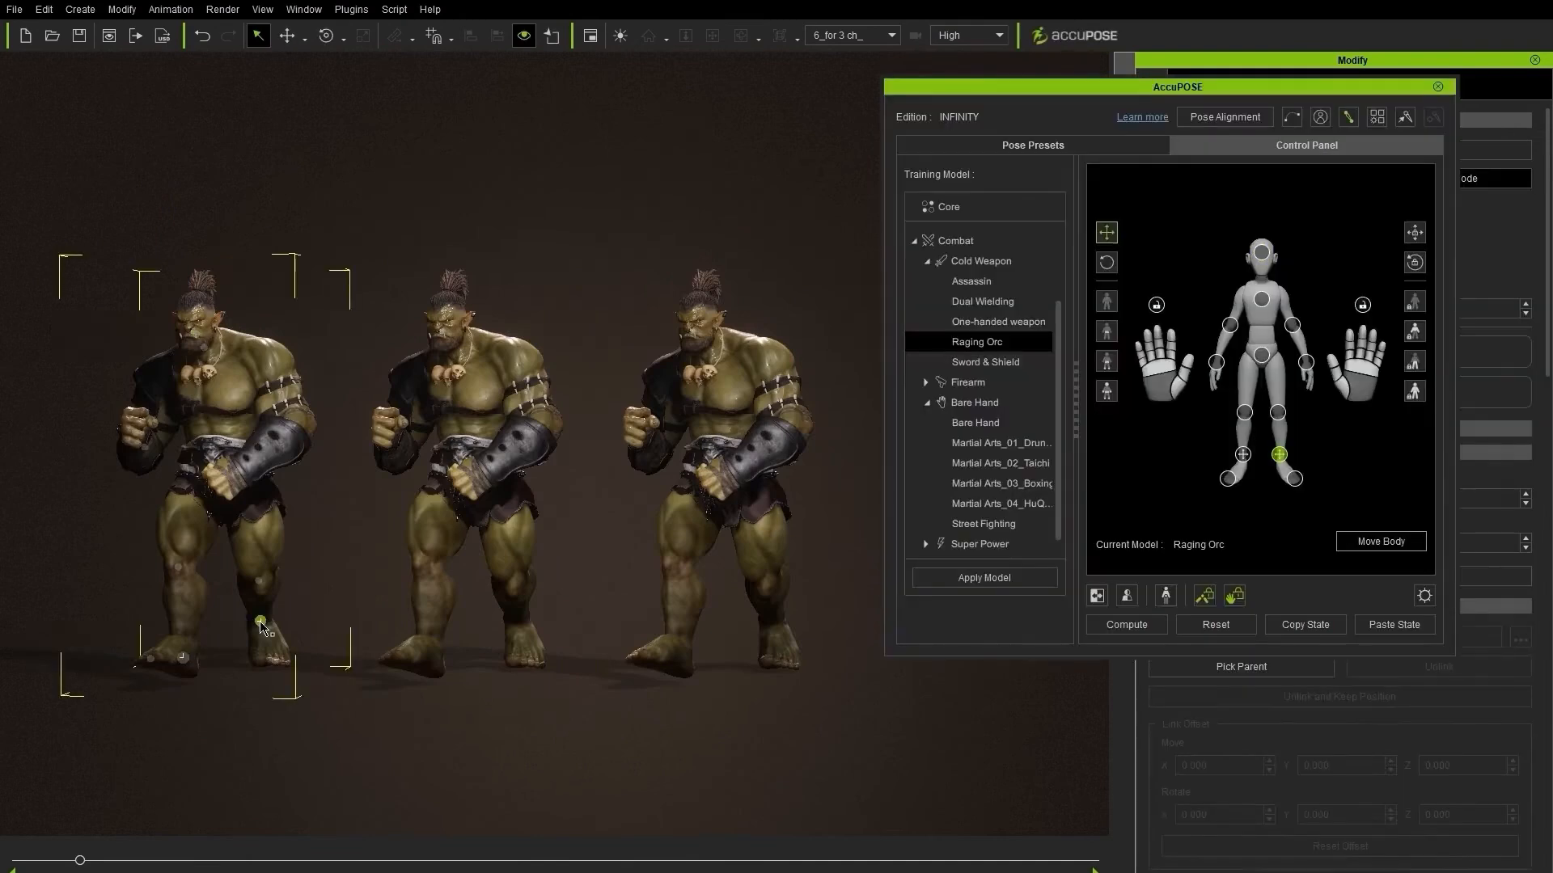
- Pose the first orc with the Raging Orc model, using the left toe and head control points
{"action": "left_click", "coordinate": [1294, 478]}
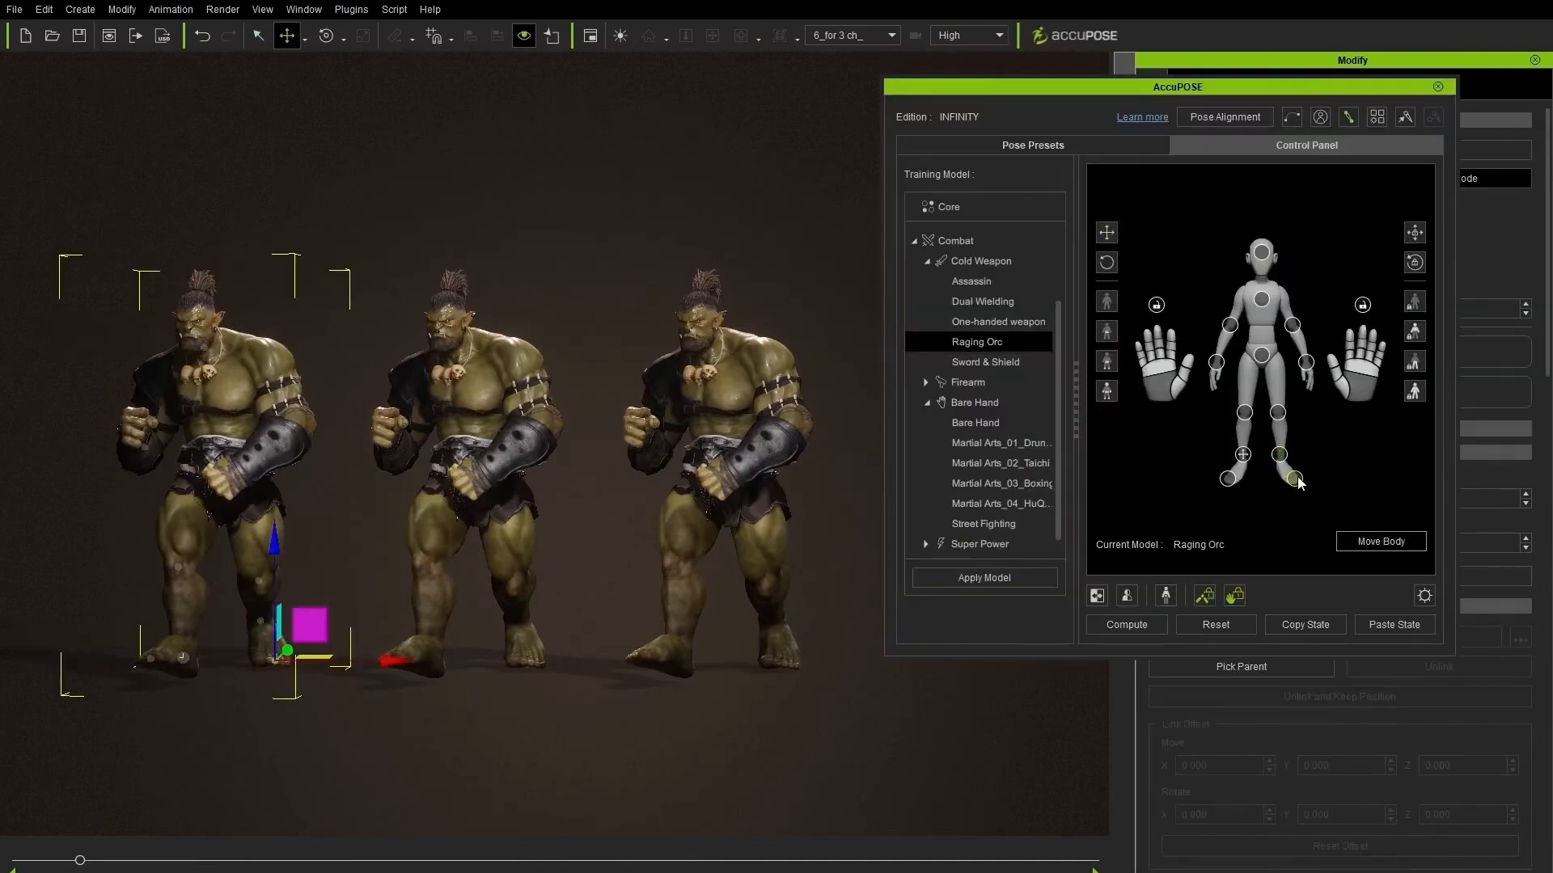
{"action": "left_click", "coordinate": [1260, 251]}
{"action": "key", "text": "q"}
{"action": "left_click", "coordinate": [984, 577]}
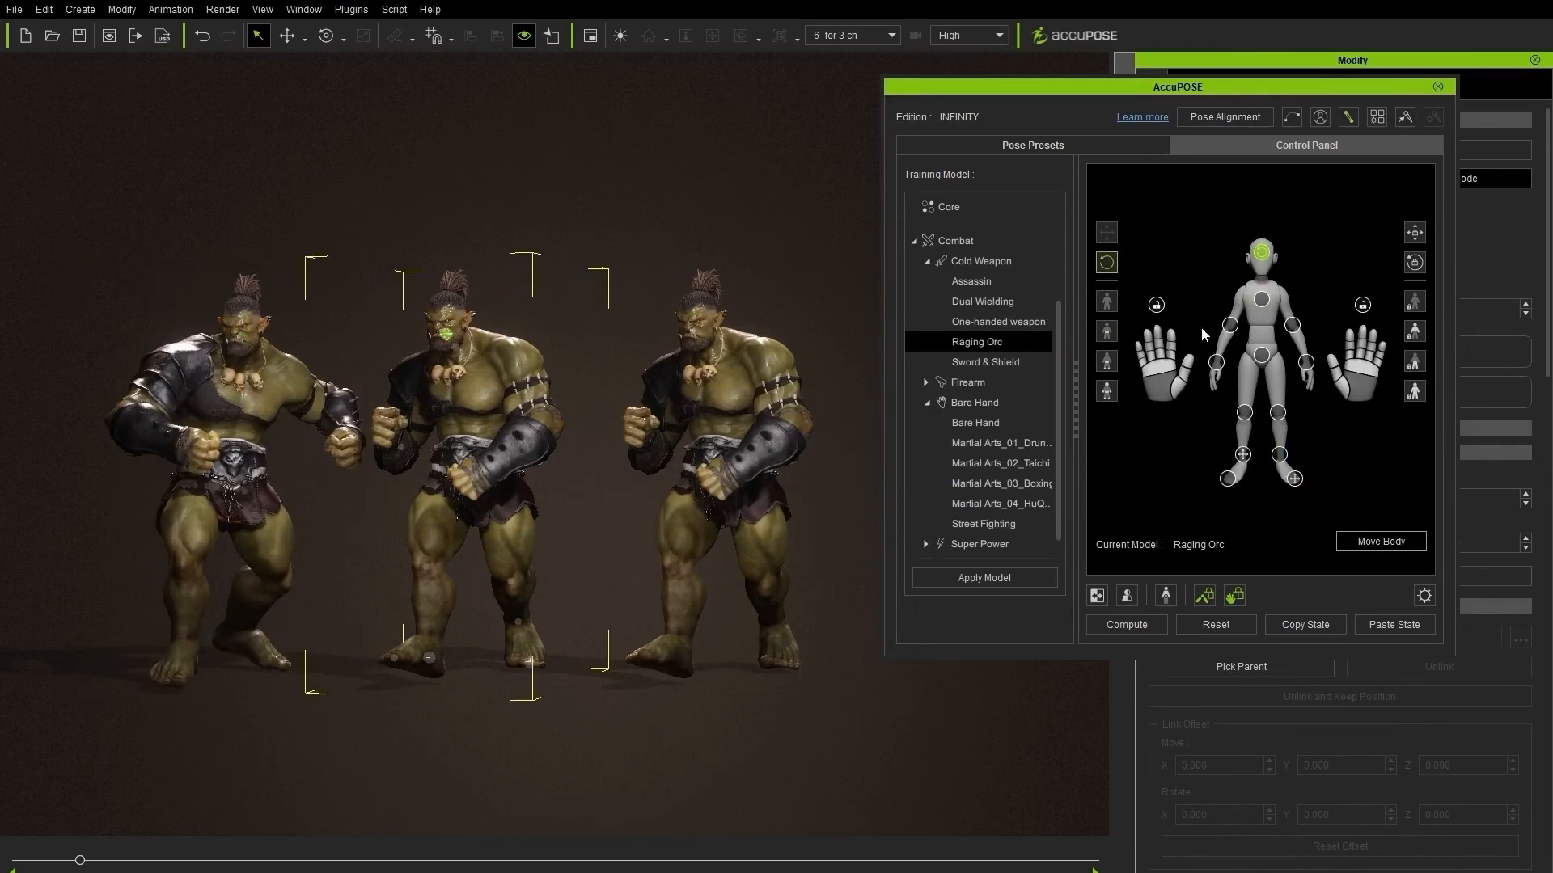
- Pose the second orc with the Raging Orc model, using the right hand control point
{"action": "left_click", "coordinate": [1216, 362]}
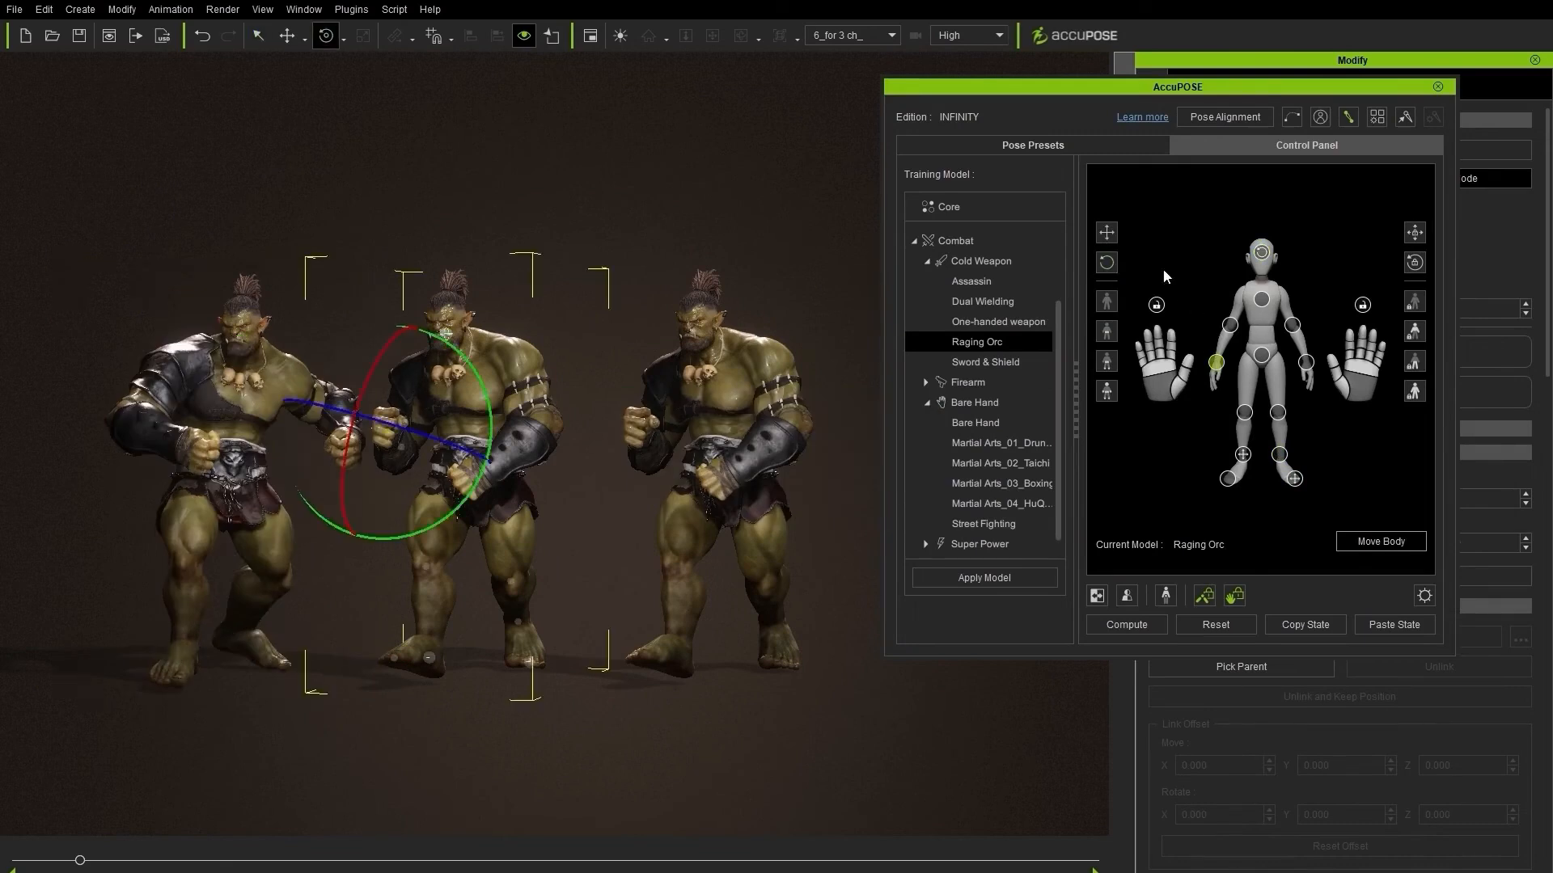
{"action": "key", "text": "q"}
{"action": "left_click", "coordinate": [993, 577]}
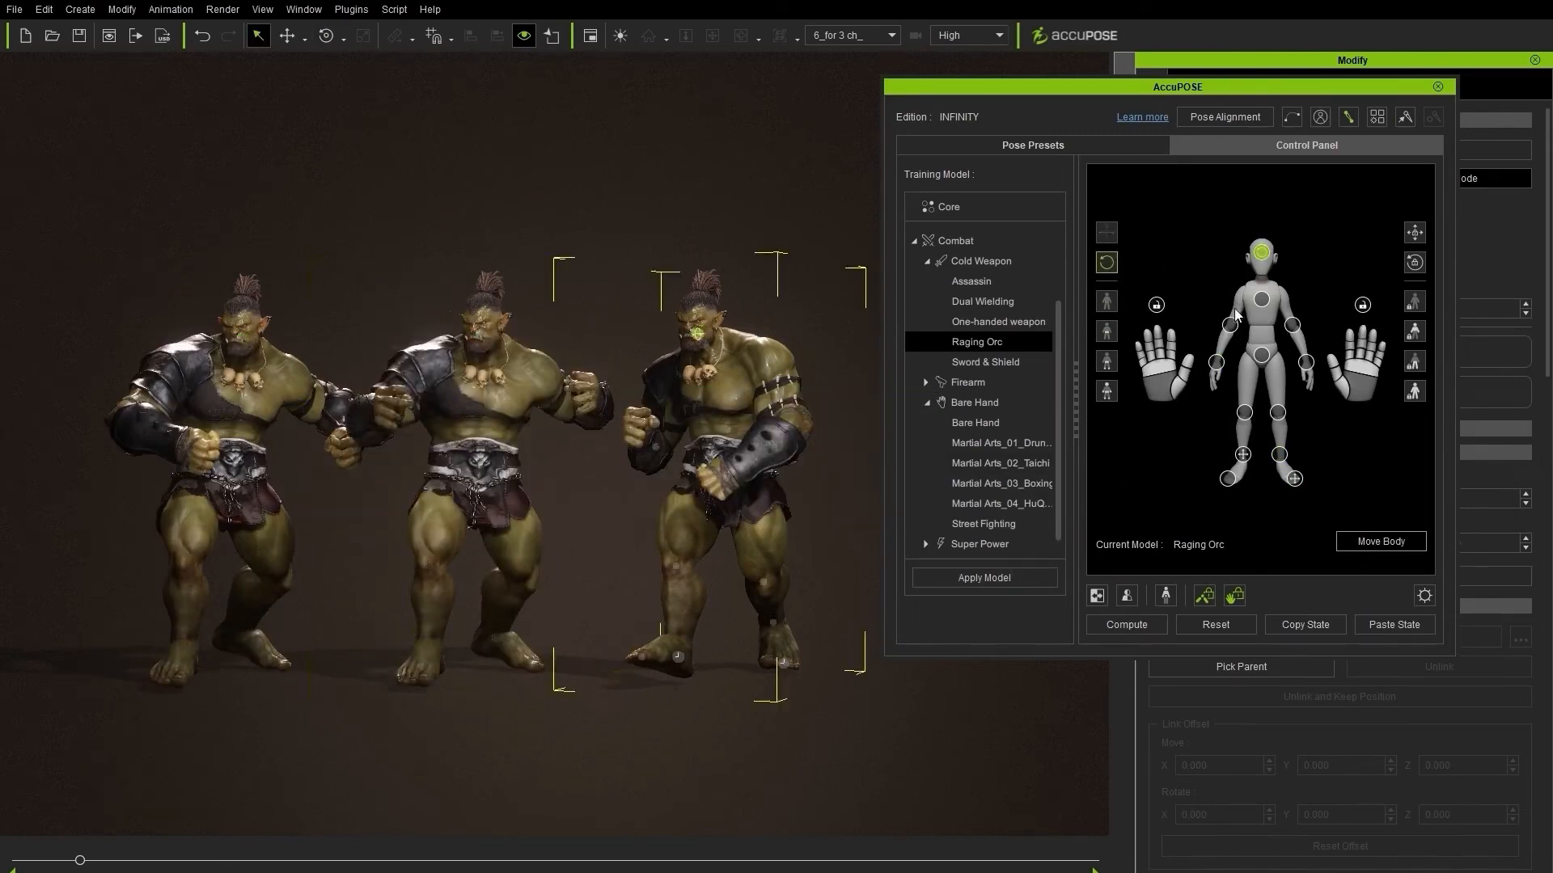
- Pose the third orc with the Raging Orc model, using a position constraint on the left hand
{"action": "left_click", "coordinate": [1305, 362]}
{"action": "left_click", "coordinate": [1108, 233]}
{"action": "key", "text": "q"}
{"action": "left_click", "coordinate": [984, 578]}
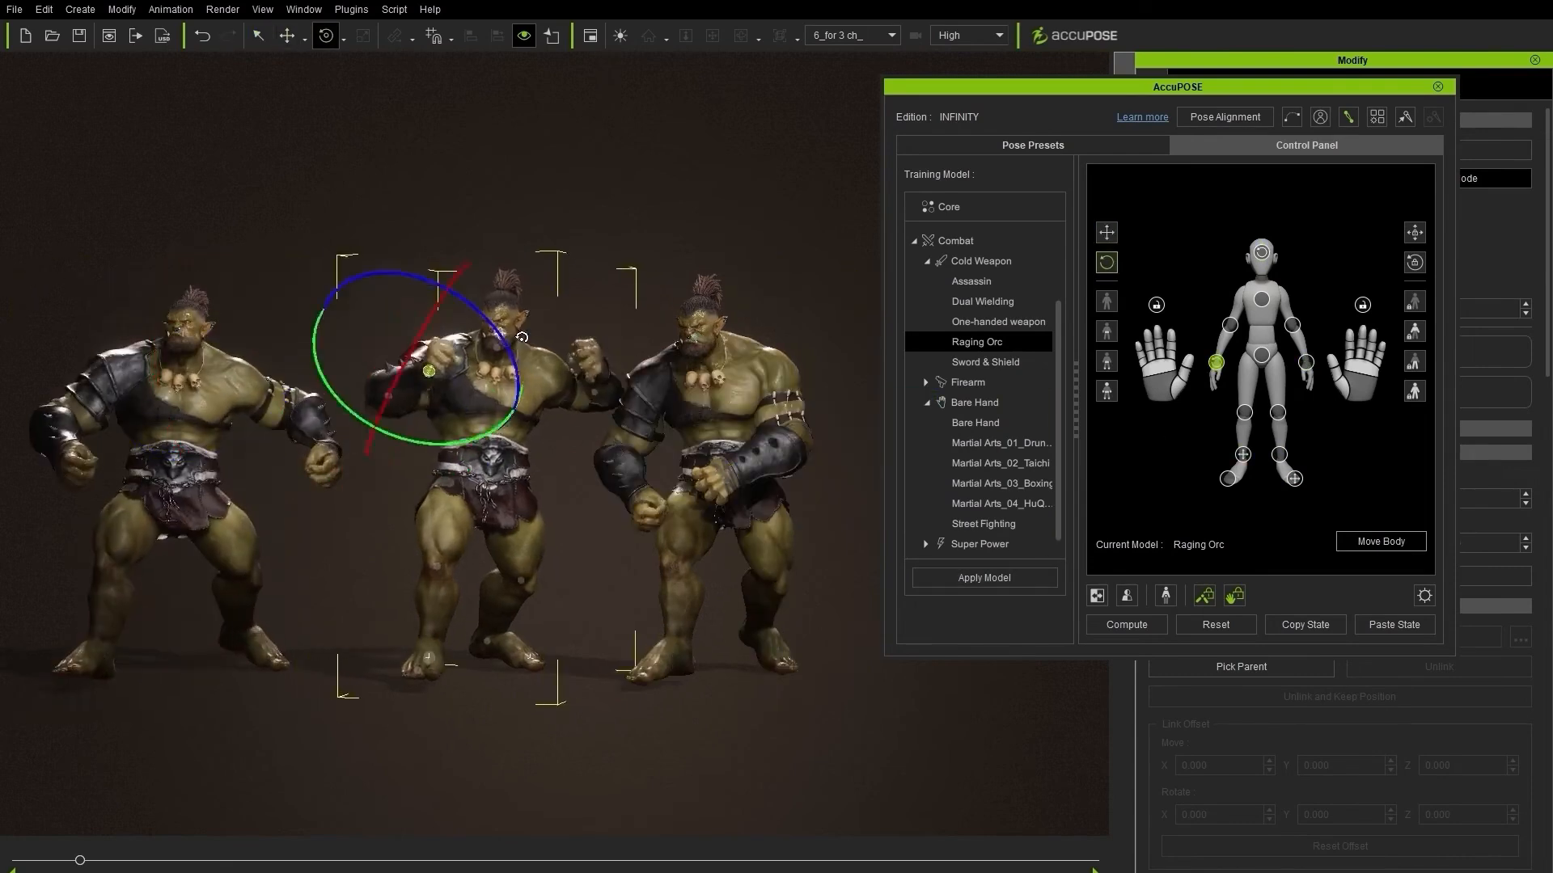
- Adjust the middle orc's fighting stance and lower the third orc into a hunched crouch
{"action": "left_click_drag", "start_coordinate": [455, 645], "coordinate": [454, 599]}
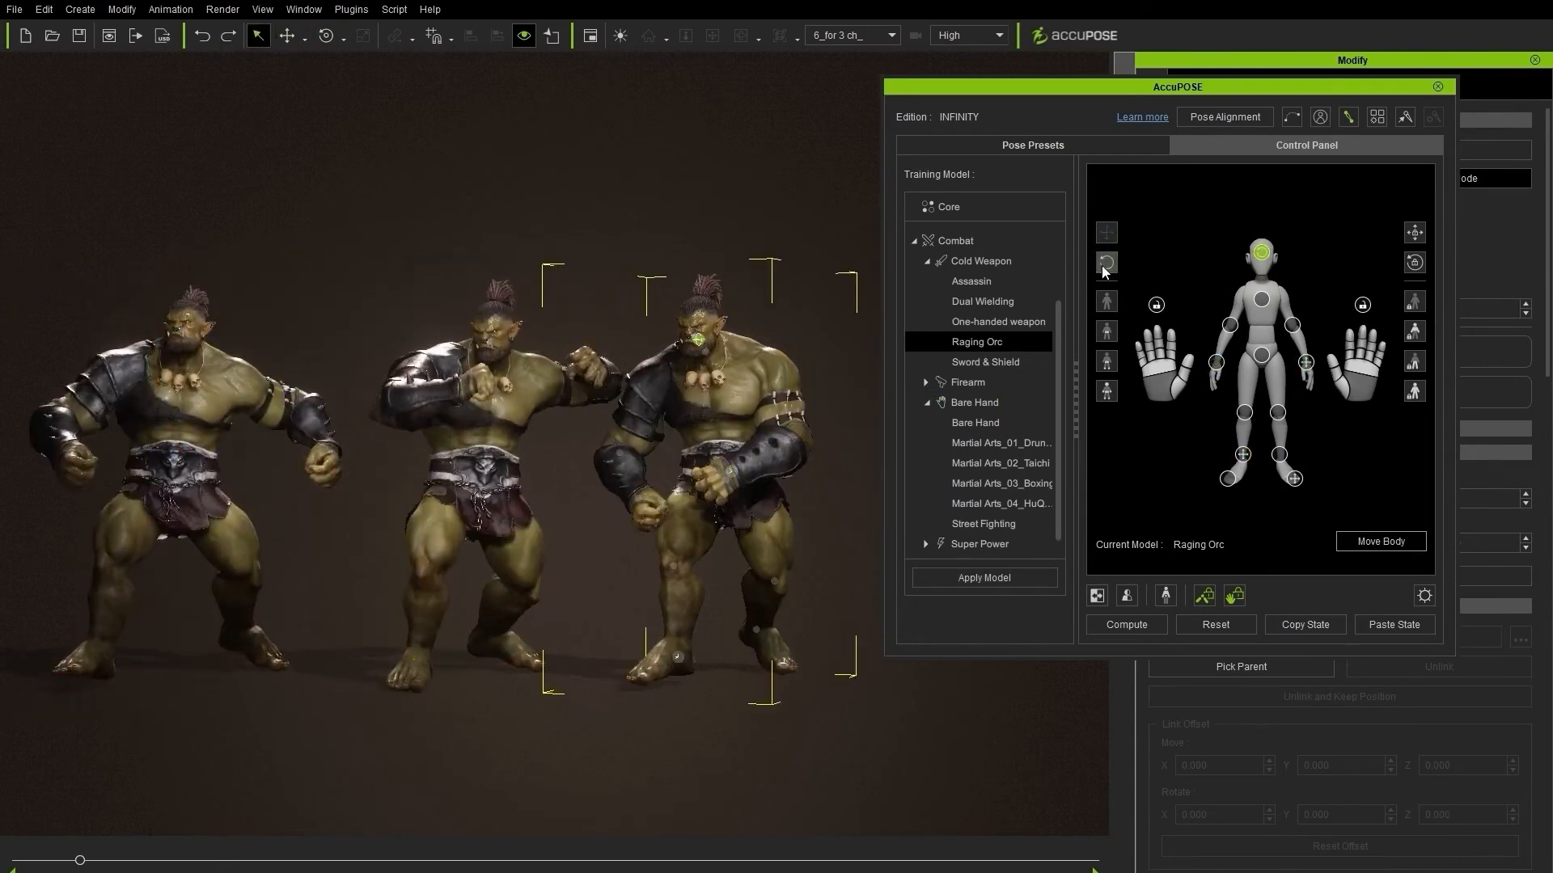
{"action": "left_click_drag", "start_coordinate": [760, 468], "coordinate": [845, 625]}
{"action": "key", "text": "e"}
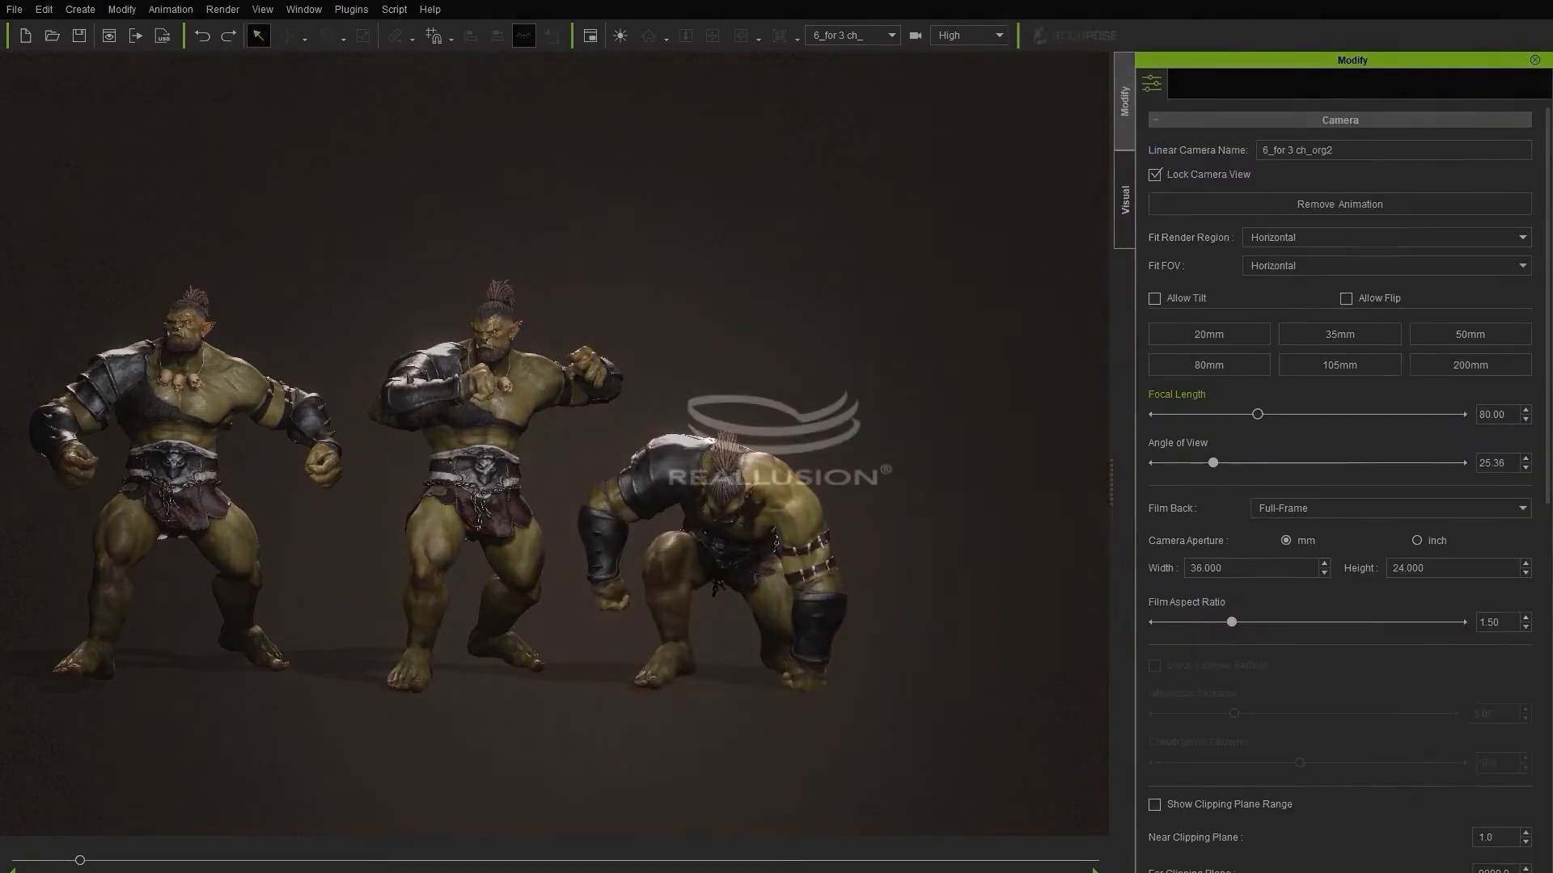